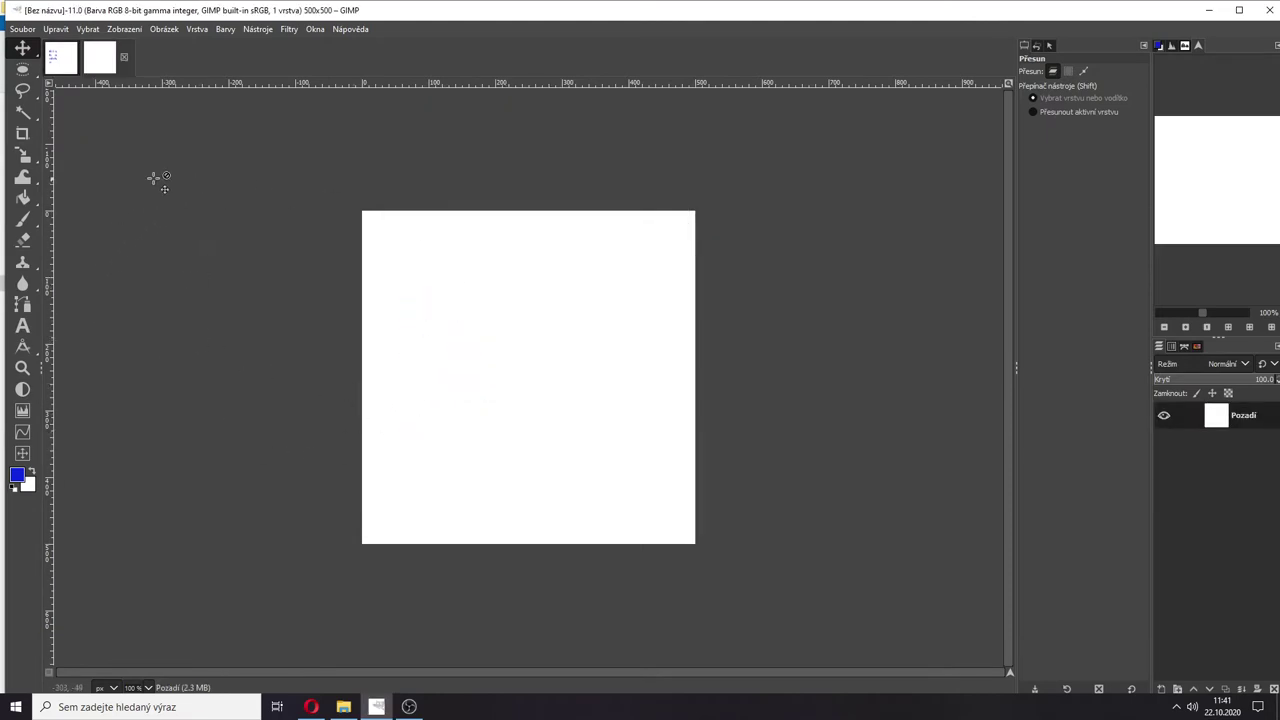
Step: Add blue text reading "Aloha loha" near the canvas's upper-left corner with the Text tool
{"action": "left_click", "coordinate": [22, 327]}
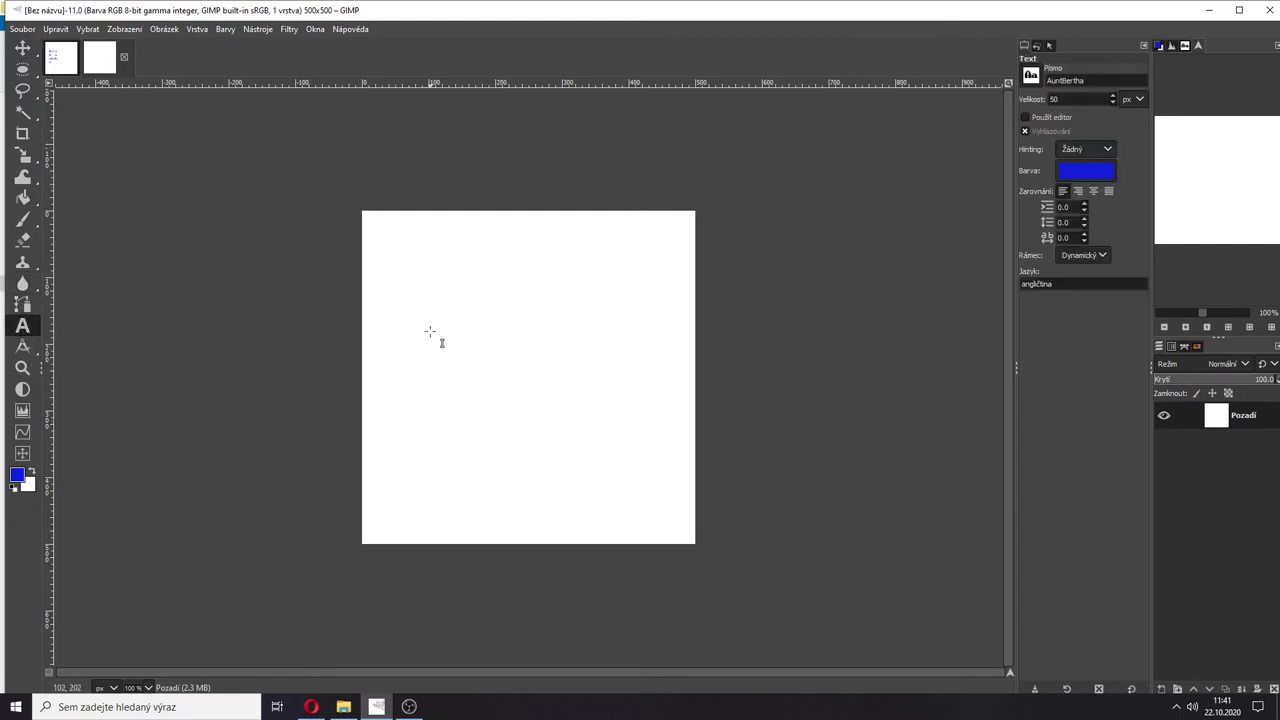
{"action": "left_click", "coordinate": [398, 261]}
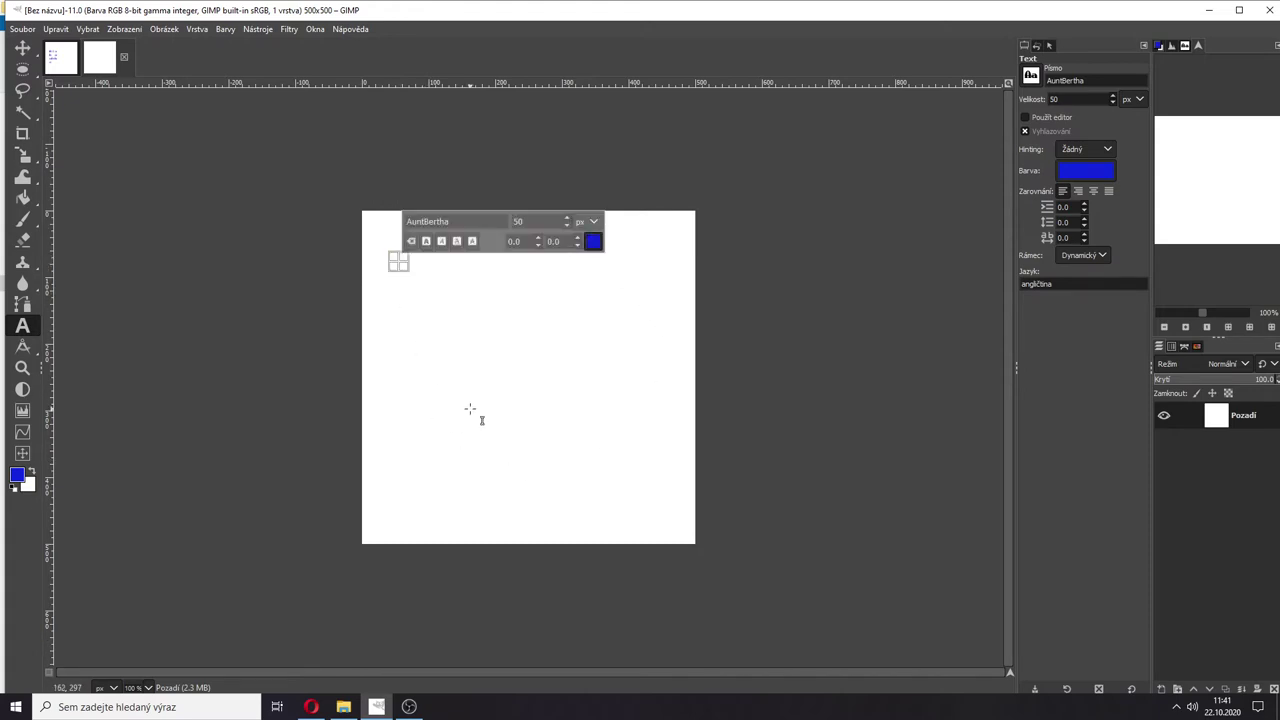
{"action": "type", "text": "Alo"}
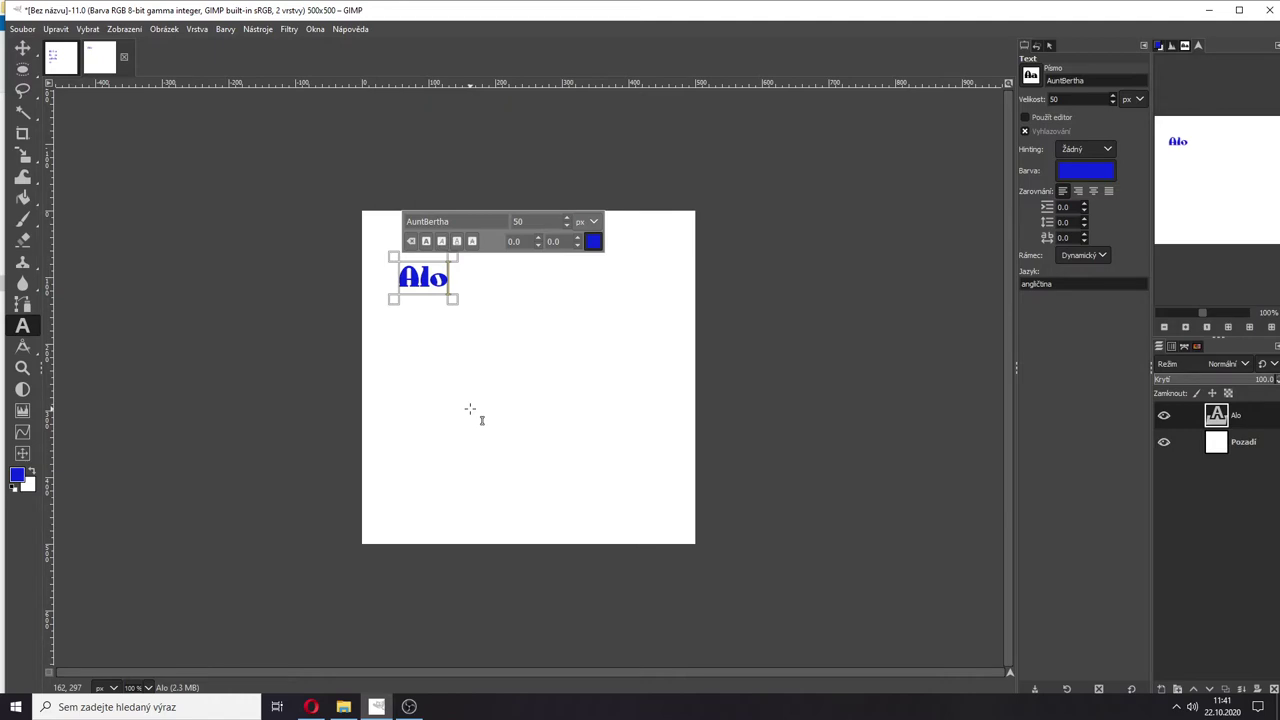
{"action": "type", "text": "ha loha"}
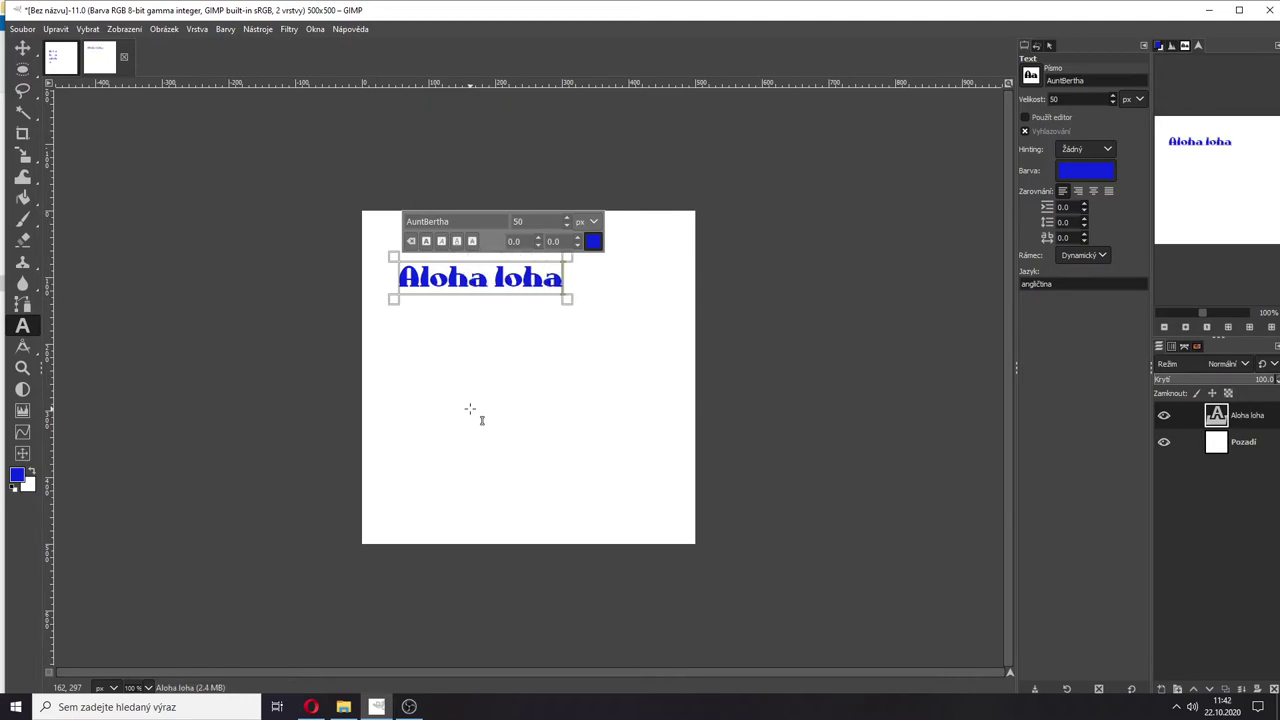
Step: Edit the text to read "Aloh aloha aloha"
{"action": "key", "text": "Left"}
{"action": "key", "text": "Left"}
{"action": "key", "text": "Left"}
{"action": "key", "text": "Left"}
{"action": "key", "text": "Left"}
{"action": "key", "text": "Left"}
{"action": "key", "text": "Delete"}
{"action": "key", "text": "Right"}
{"action": "key", "text": "Right"}
{"action": "key", "text": "Right"}
{"action": "key", "text": "Right"}
{"action": "type", "text": "aloha"}
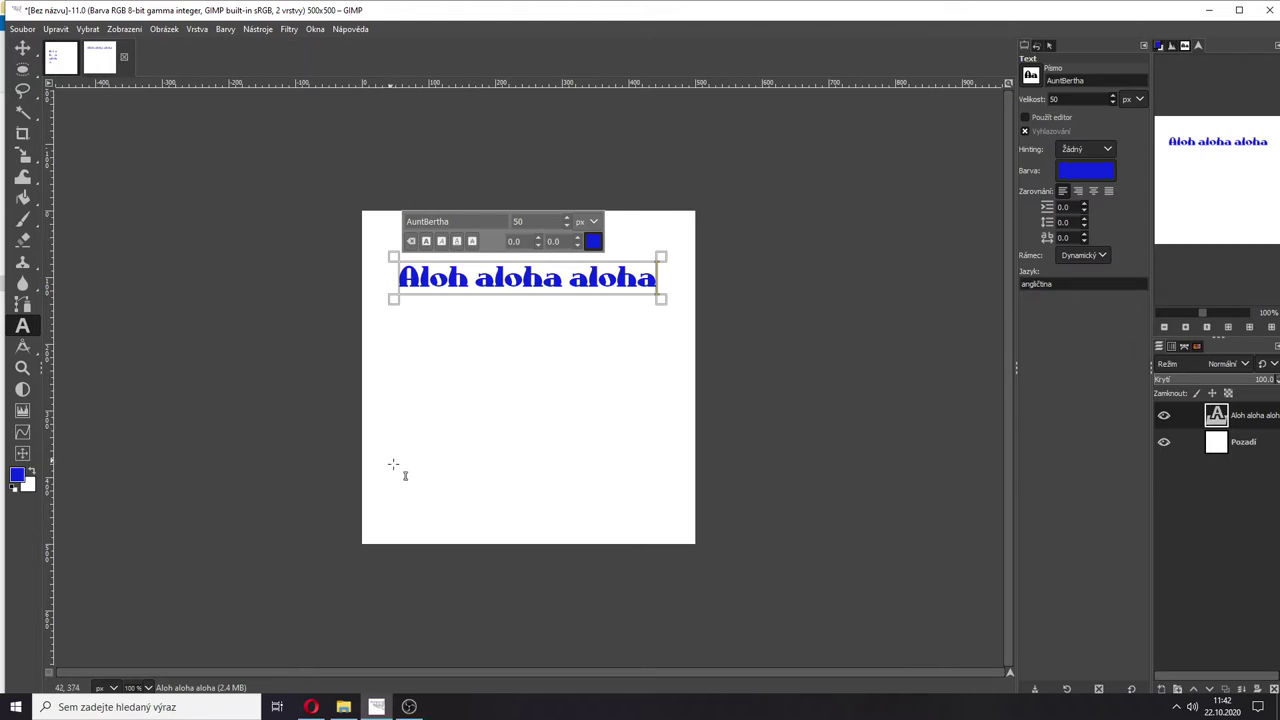
Step: Add a separate text layer reading "Aloha" near the canvas's lower-right corner, and switch between the two text layers
{"action": "left_click", "coordinate": [656, 514]}
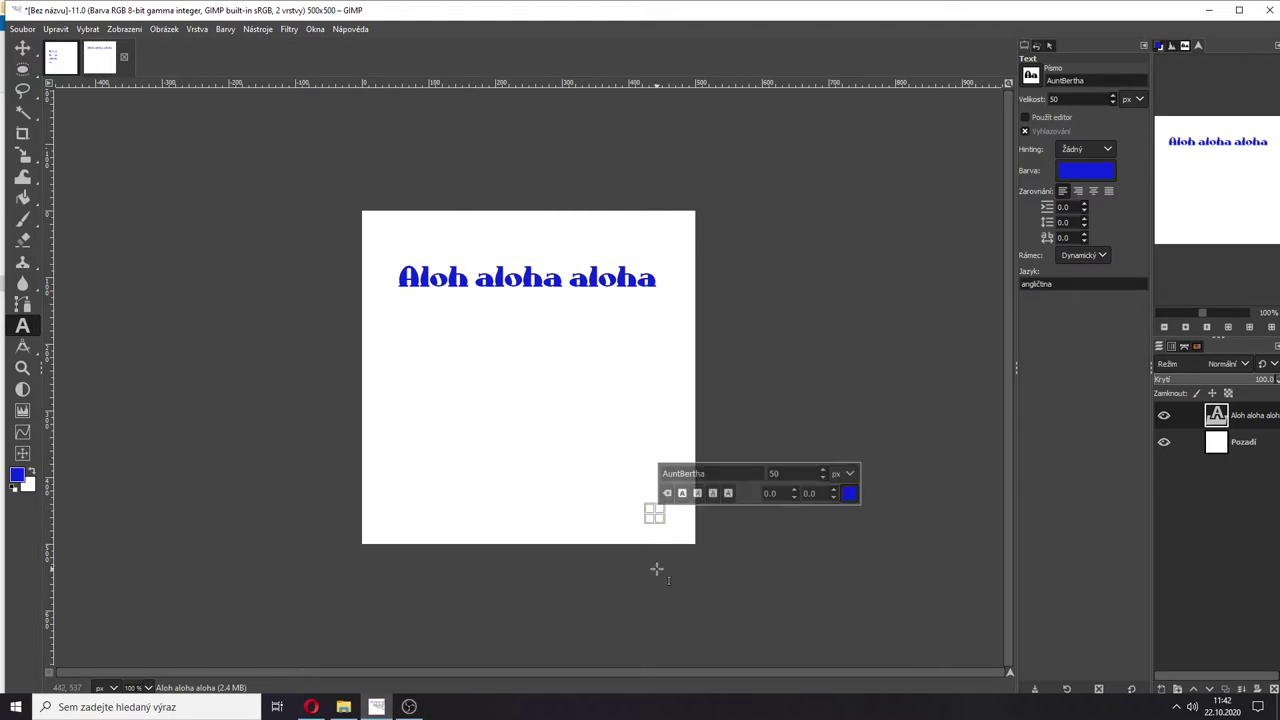
{"action": "type", "text": "Aloha"}
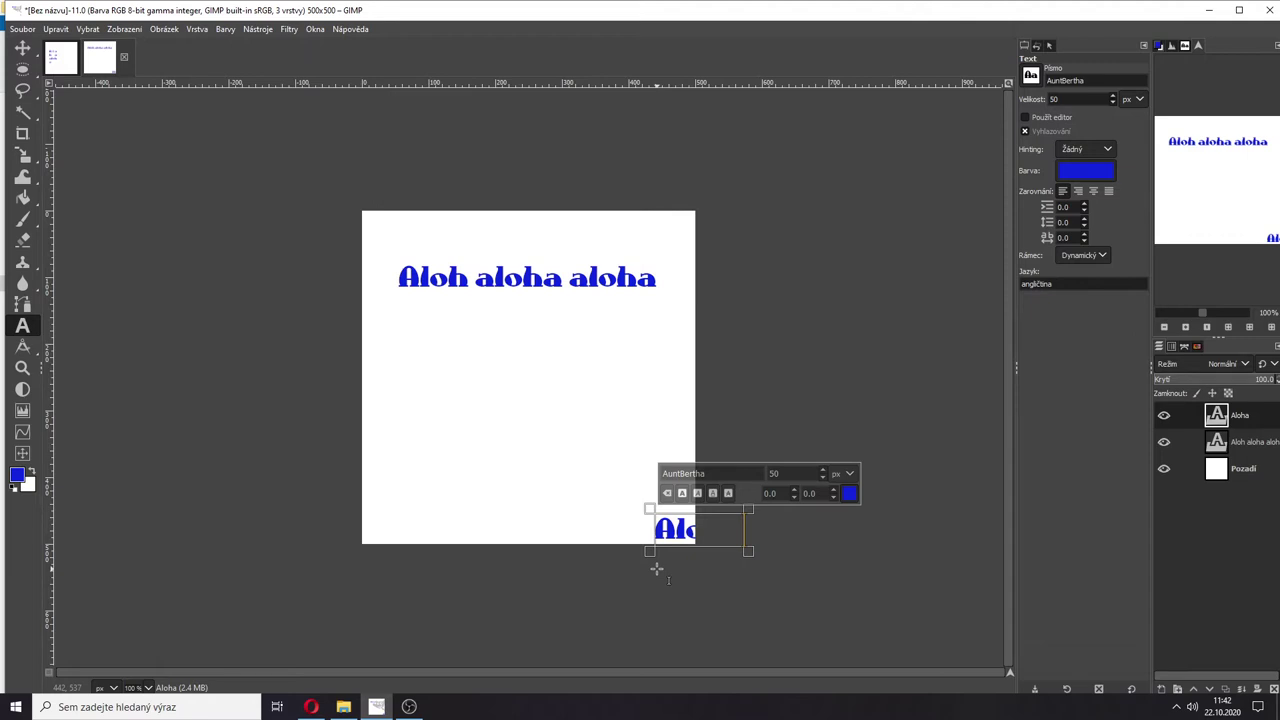
{"action": "left_click", "coordinate": [1238, 442]}
{"action": "left_click", "coordinate": [1232, 420]}
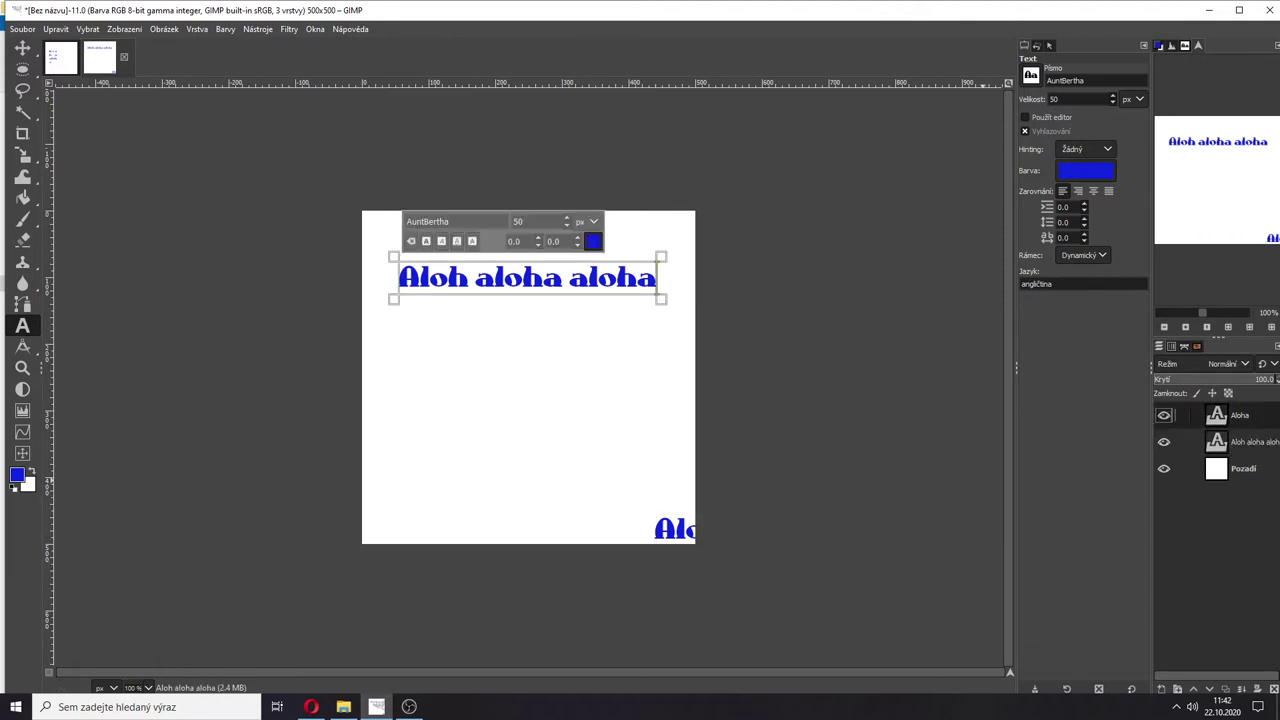
{"action": "left_click", "coordinate": [1228, 448]}
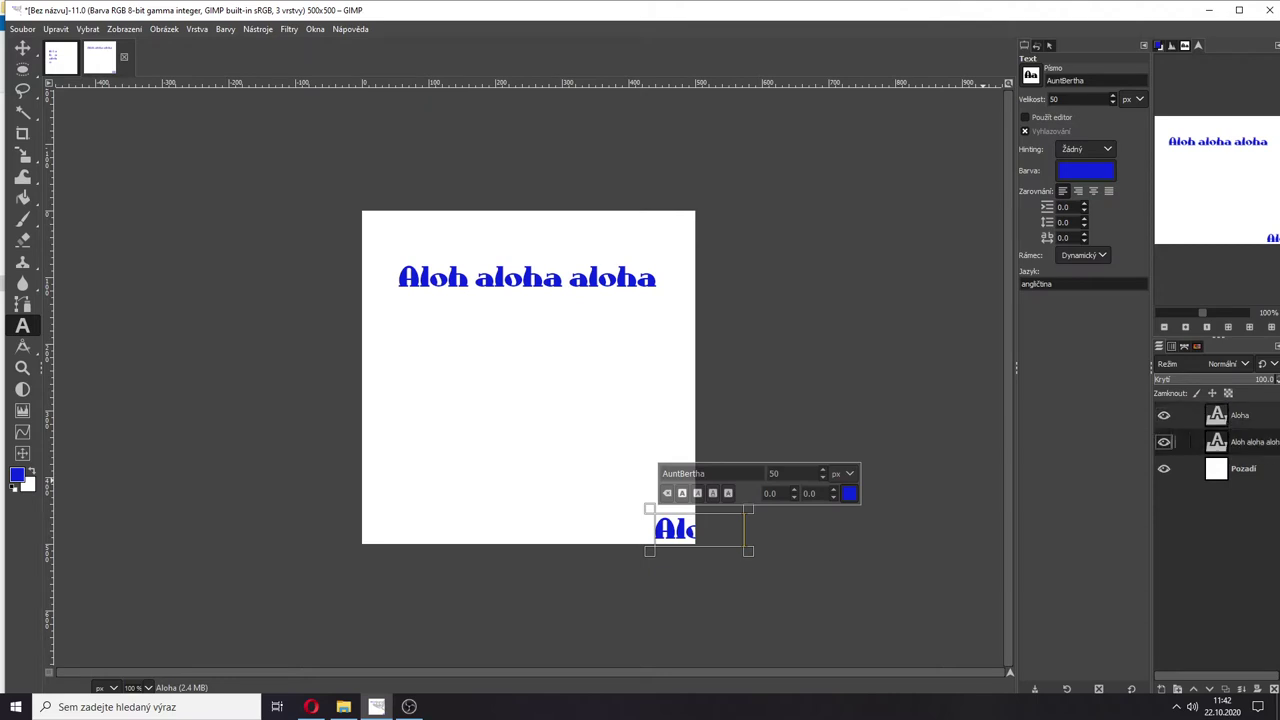
{"action": "left_click", "coordinate": [1218, 418]}
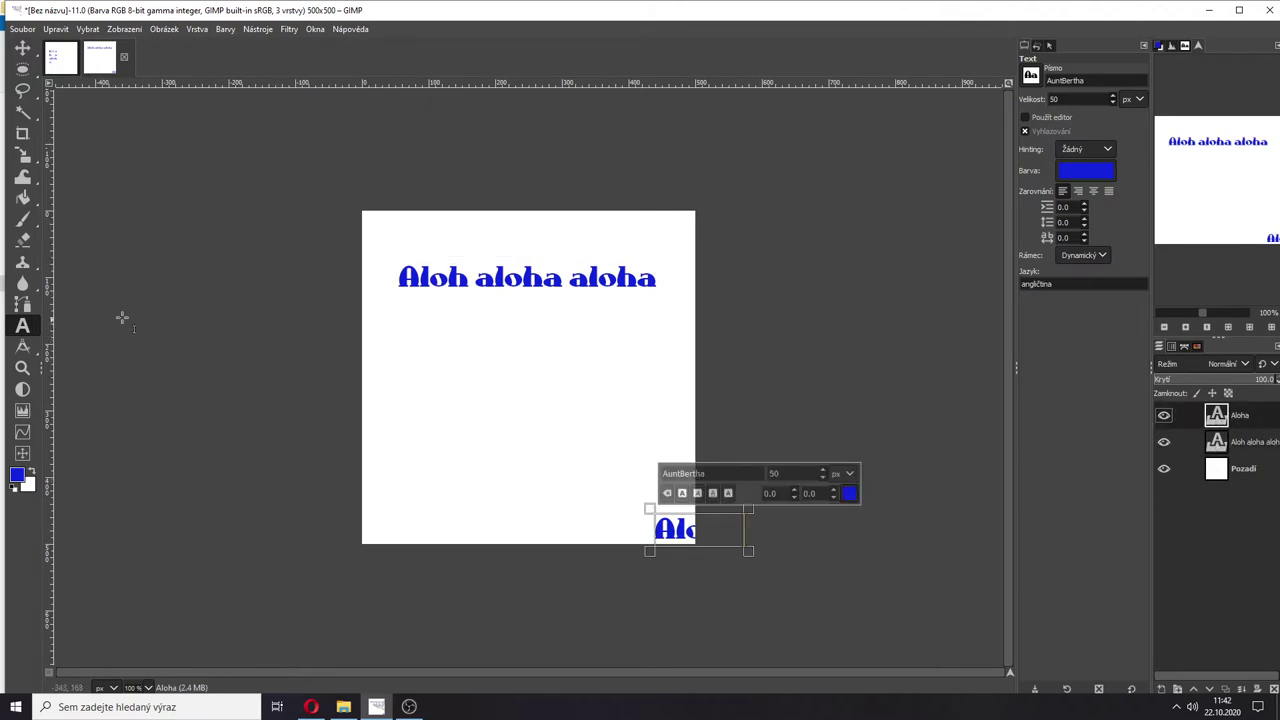
Step: Create a fixed text box below the first text, fill it with "aloha loha aloha", and make the box wider and shorter
{"action": "left_click_drag", "start_coordinate": [402, 336], "coordinate": [505, 488]}
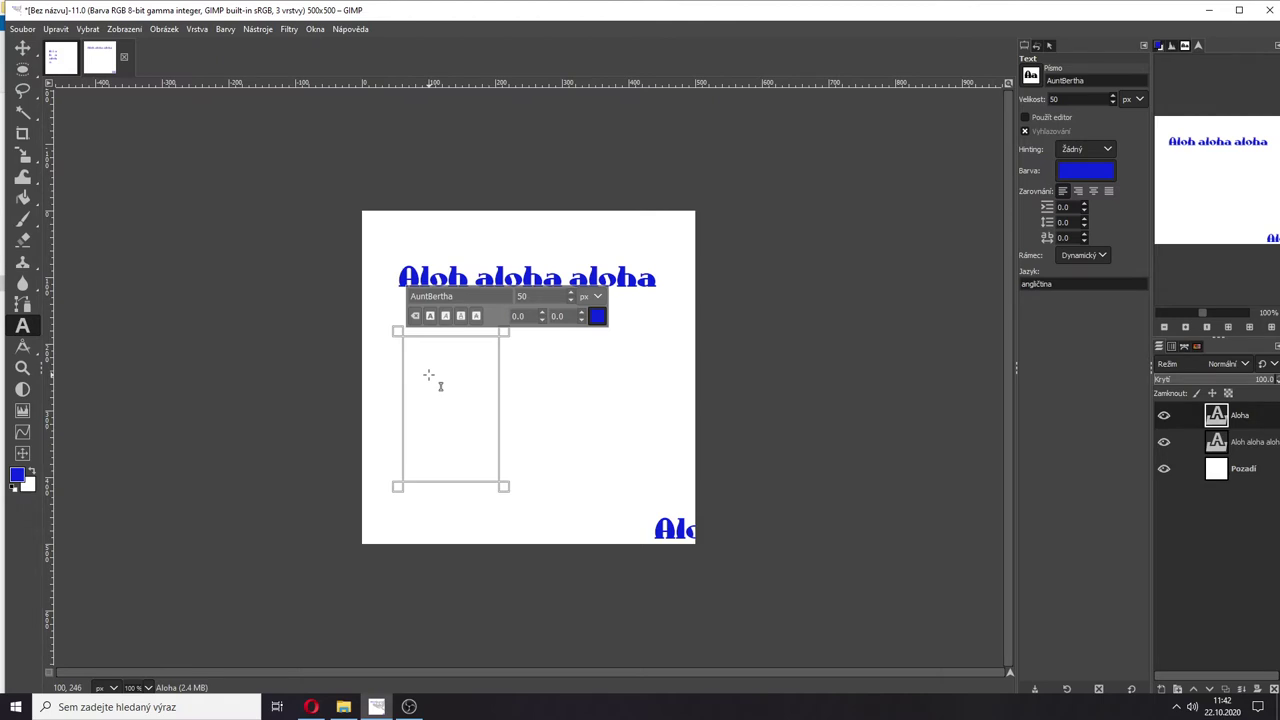
{"action": "type", "text": "aloha"}
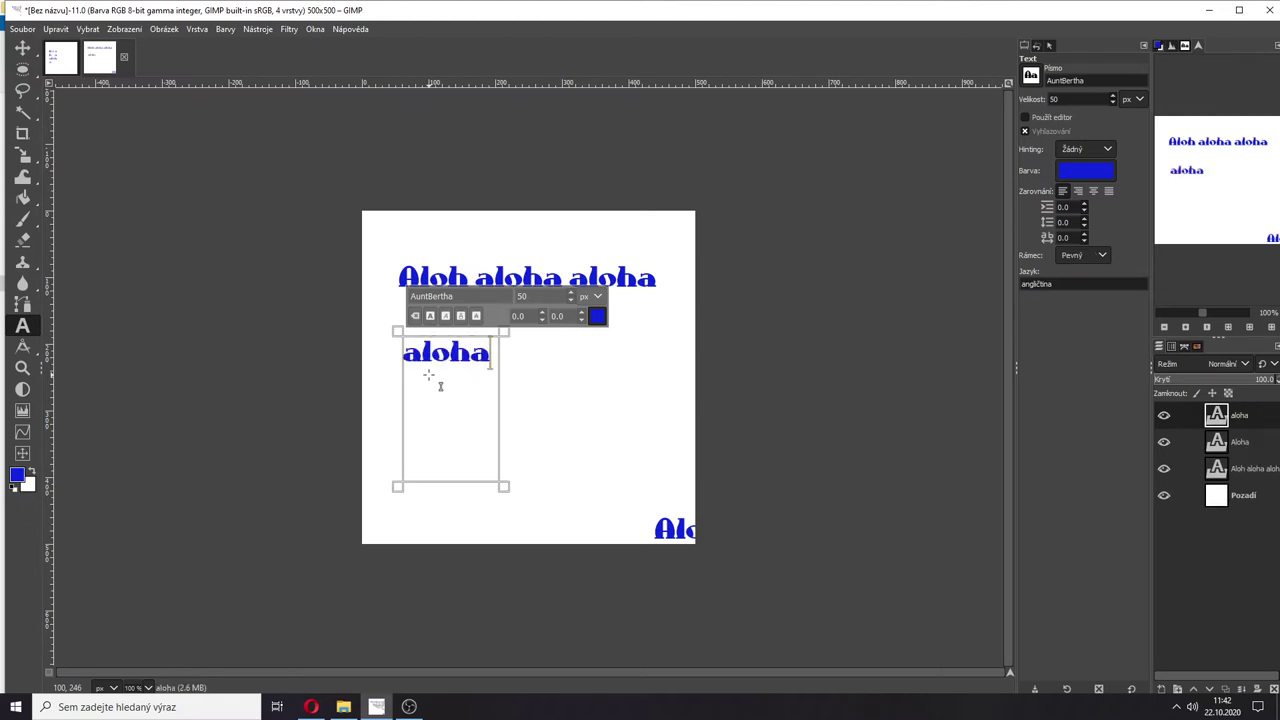
{"action": "key", "text": "Return"}
{"action": "type", "text": "loha"}
{"action": "key", "text": "Return"}
{"action": "type", "text": "aloha"}
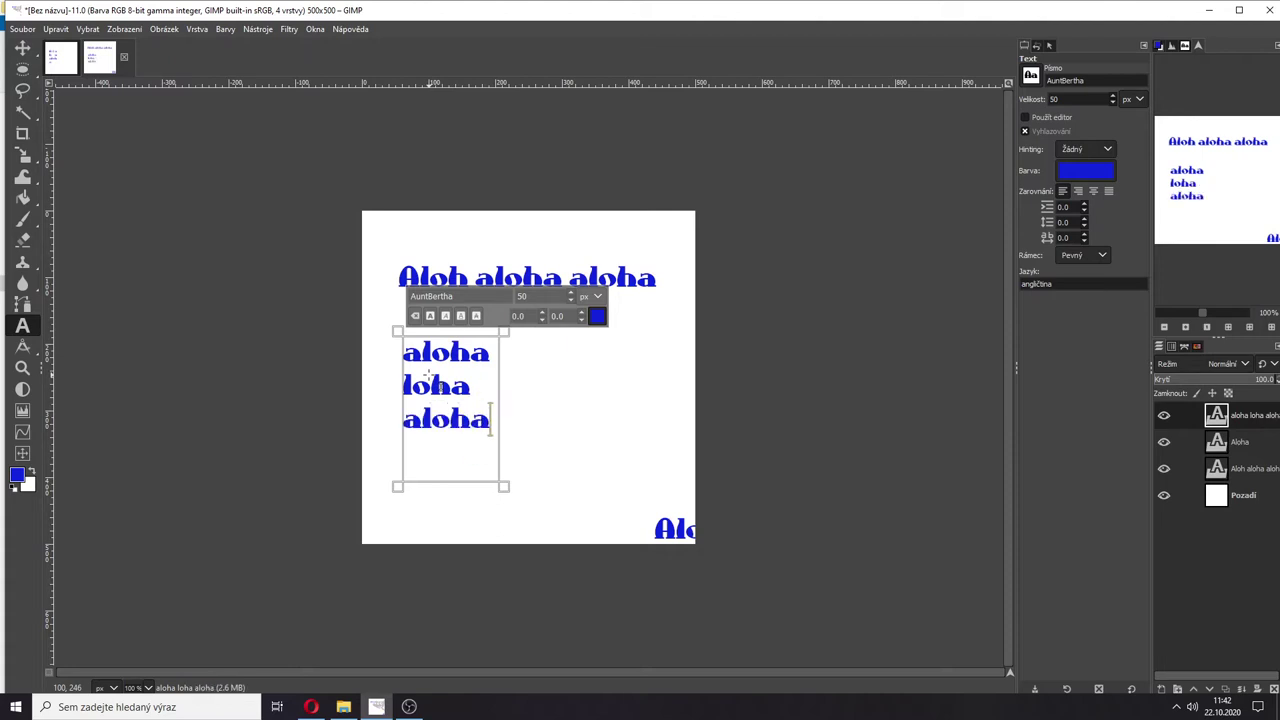
{"action": "left_click_drag", "start_coordinate": [514, 502], "coordinate": [594, 444]}
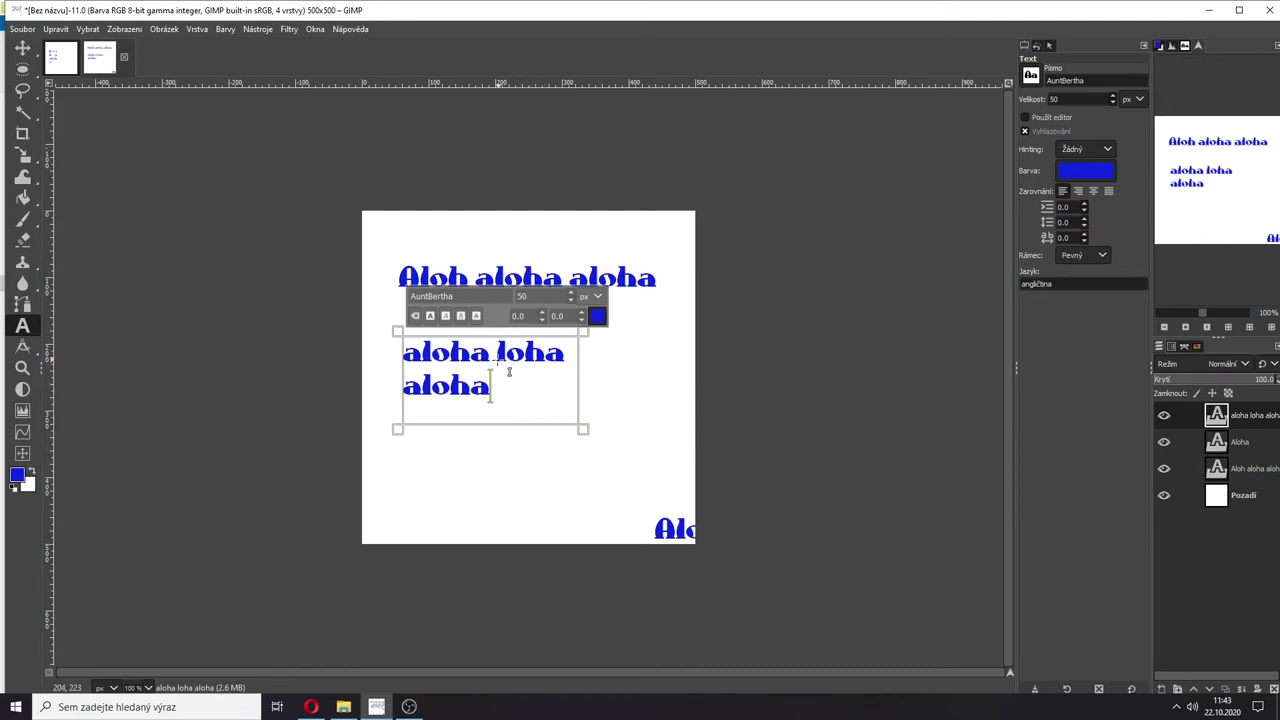
Step: Hide the "Aloha" and "aloha loha aloha" layers and move the "Aloh aloha aloha" layer to the top of the stack
{"action": "left_click", "coordinate": [1238, 468]}
{"action": "left_click", "coordinate": [1164, 441]}
{"action": "left_click", "coordinate": [1164, 414]}
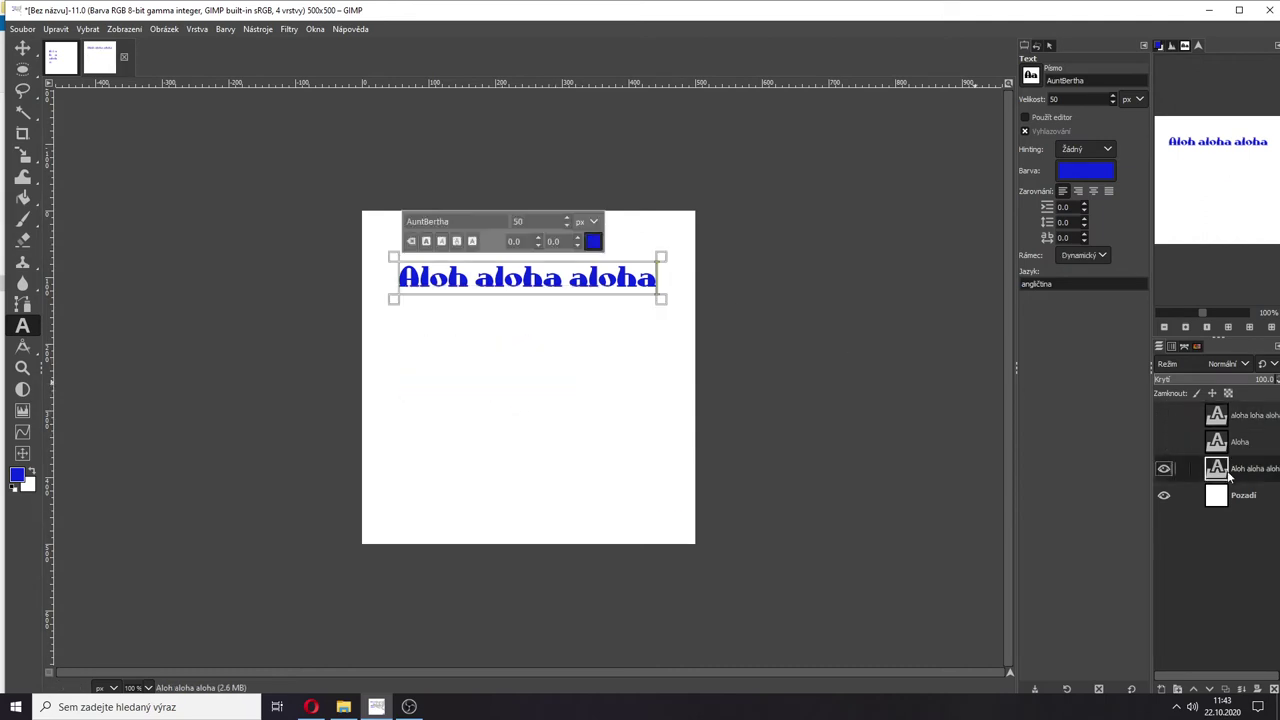
{"action": "left_click_drag", "start_coordinate": [1230, 475], "coordinate": [1225, 412]}
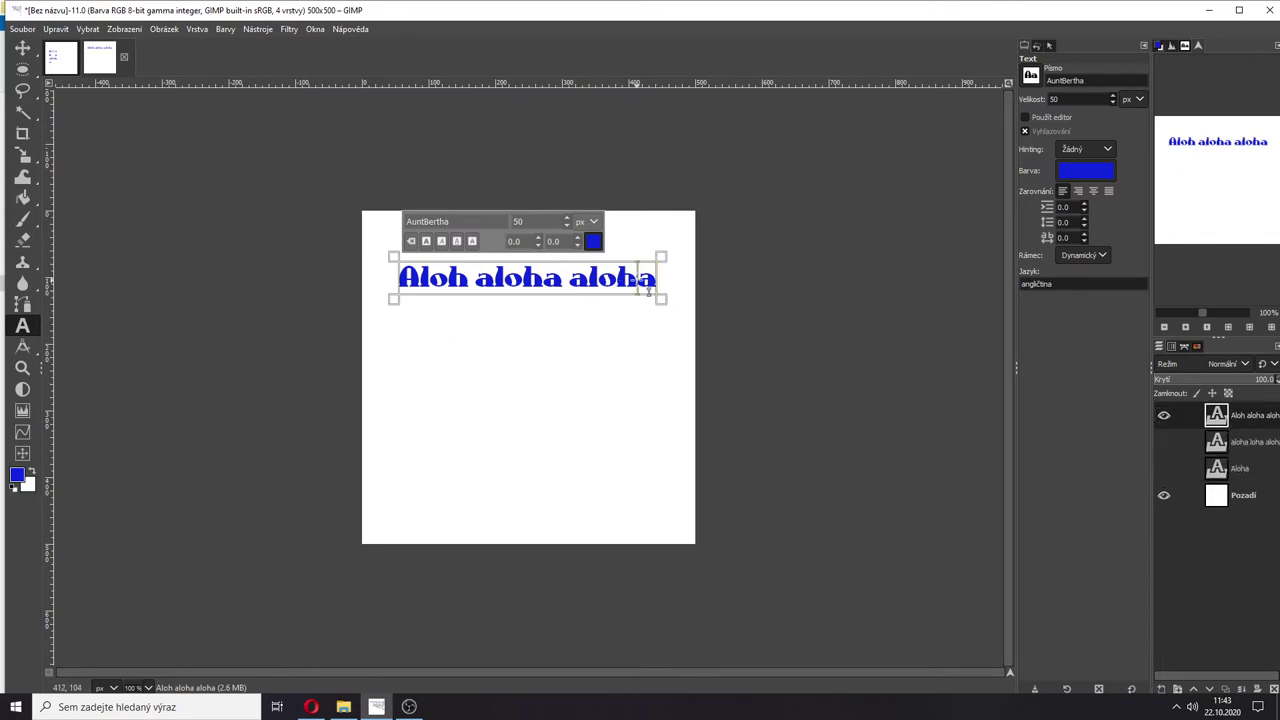
Step: Delete the last word from the text "Aloh aloha aloha"
{"action": "key", "text": "Right"}
{"action": "key", "text": "BackSpace"}
{"action": "key", "text": "BackSpace"}
{"action": "key", "text": "BackSpace"}
{"action": "key", "text": "BackSpace"}
{"action": "key", "text": "BackSpace"}
{"action": "key", "text": "BackSpace"}
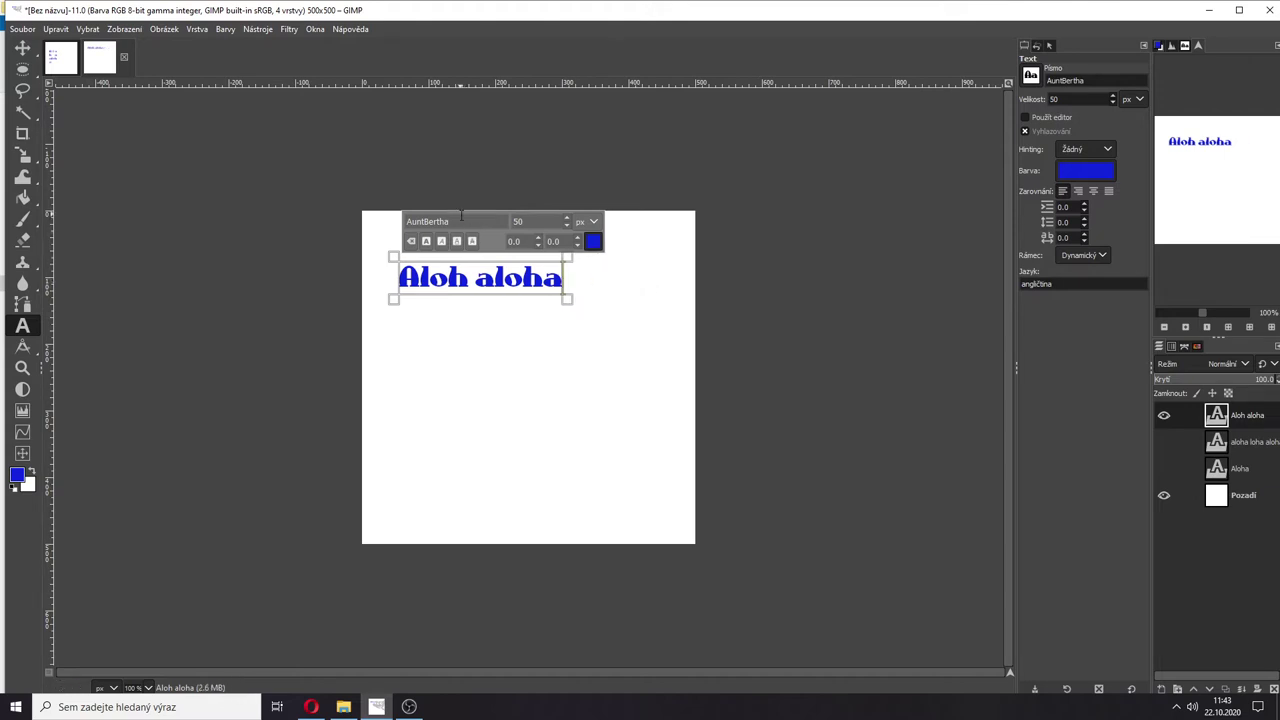
Step: Select the whole text "Aloh aloha" and set its font to Avatar Bold
{"action": "left_click", "coordinate": [455, 221]}
{"action": "left_click", "coordinate": [455, 221]}
{"action": "double_click", "coordinate": [507, 288]}
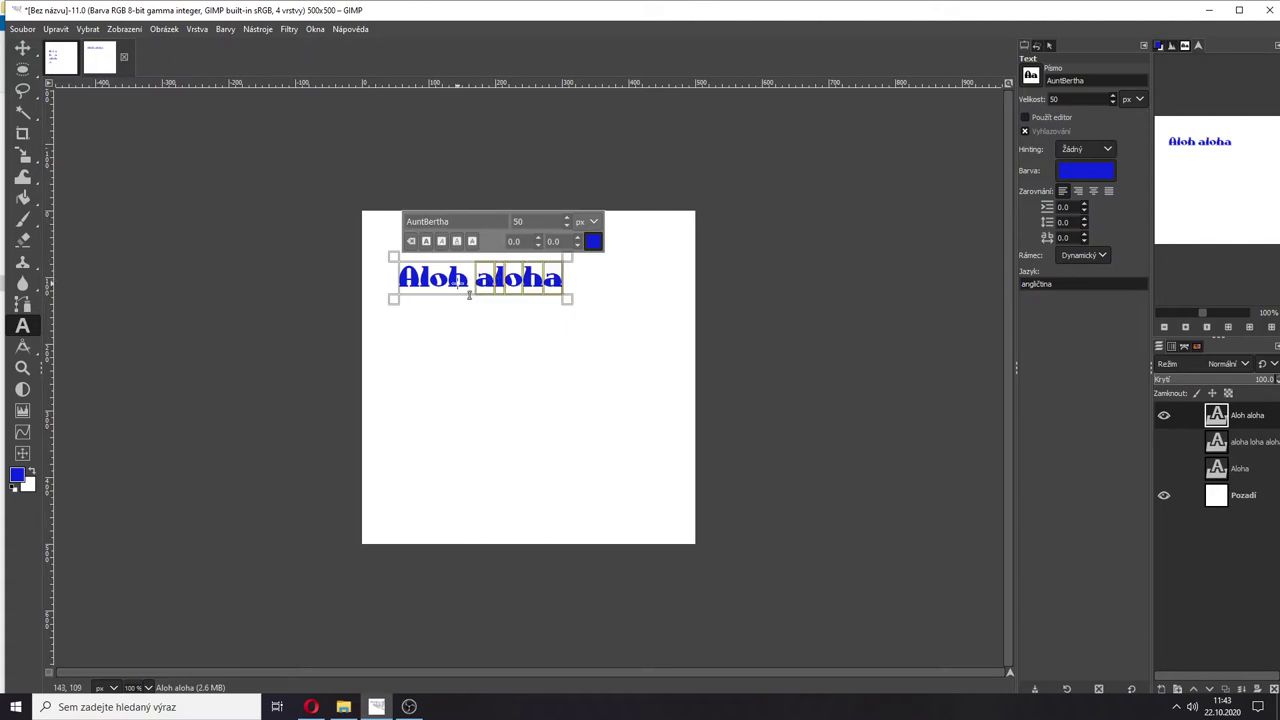
{"action": "left_click", "coordinate": [470, 288]}
{"action": "triple_click", "coordinate": [461, 279]}
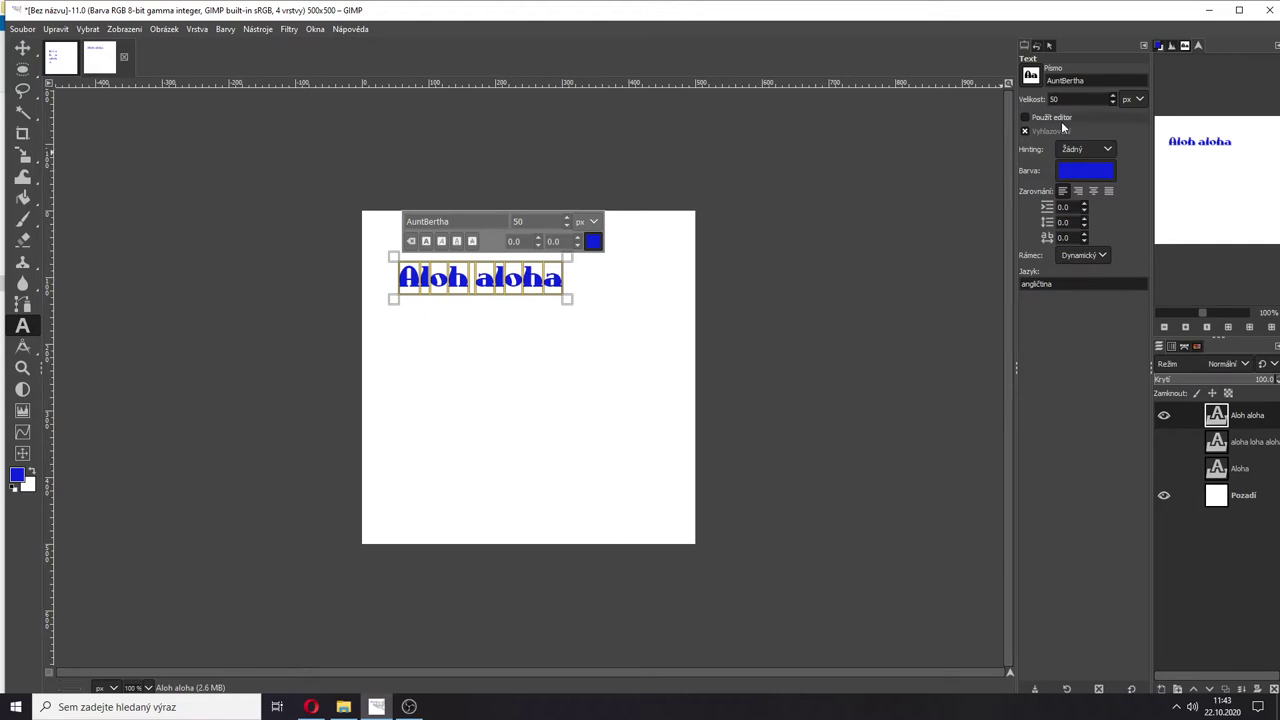
{"action": "double_click", "coordinate": [456, 223]}
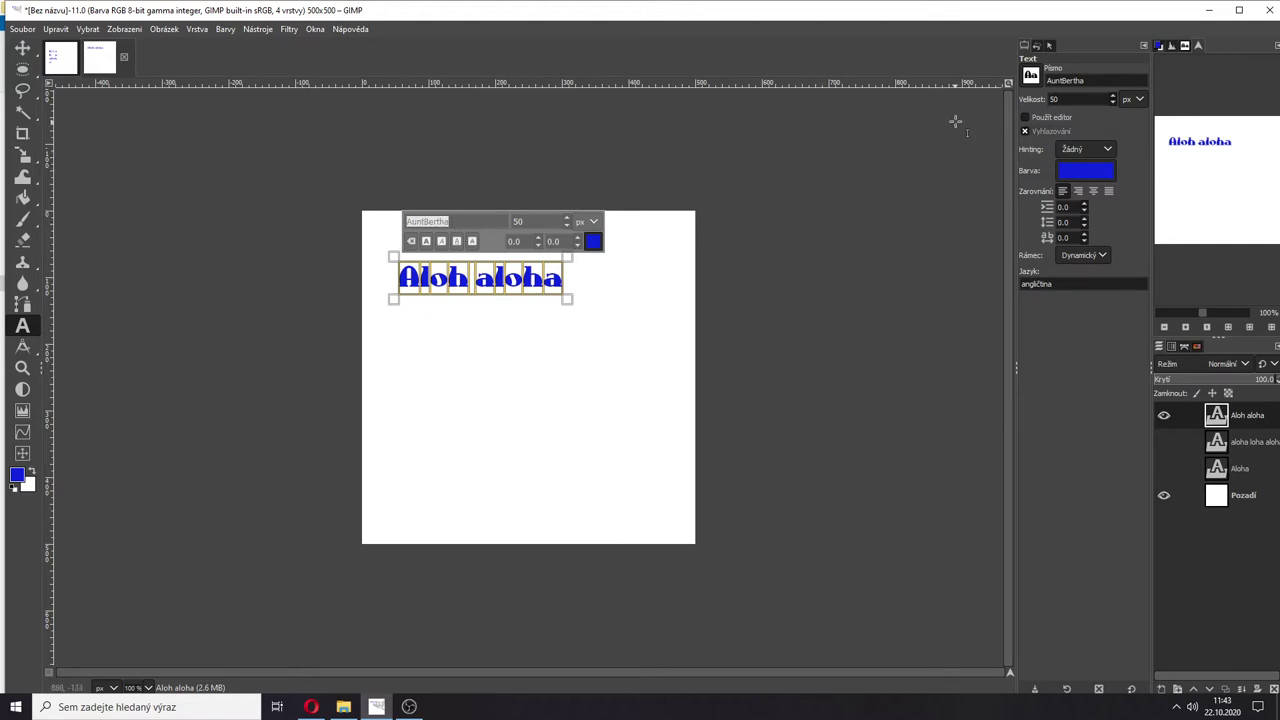
{"action": "left_click", "coordinate": [1033, 79]}
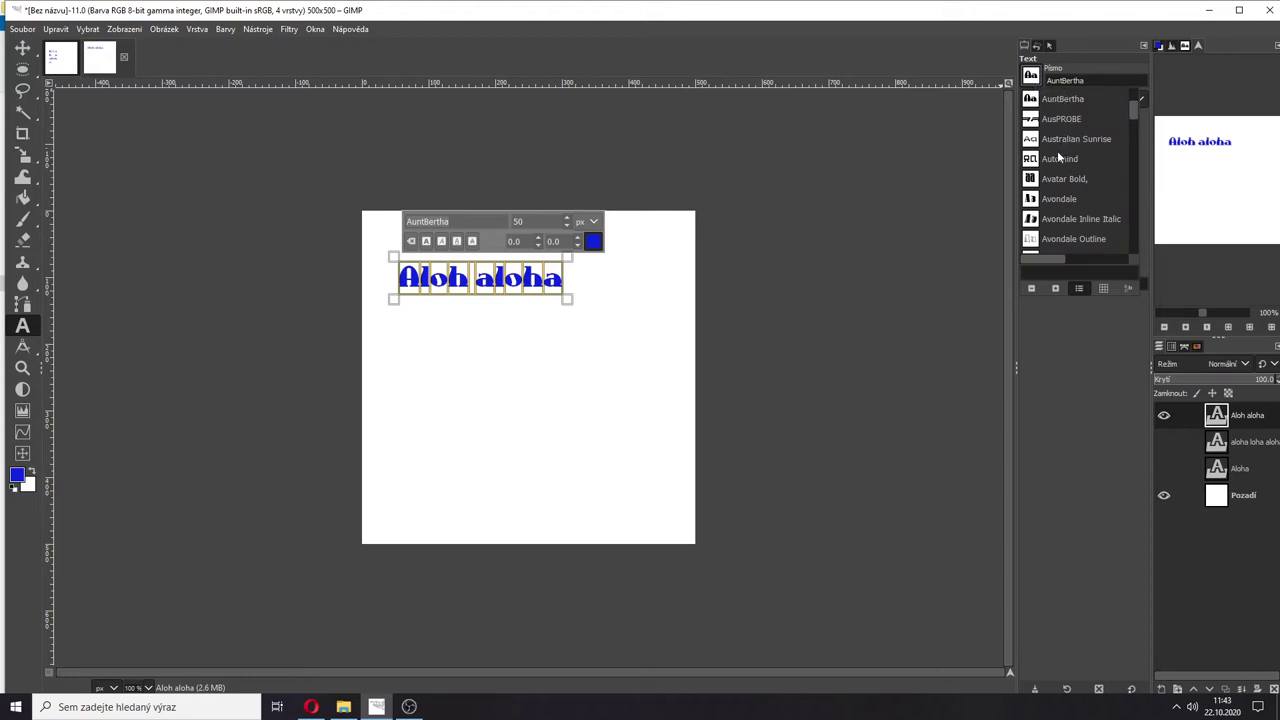
{"action": "left_click", "coordinate": [1063, 178]}
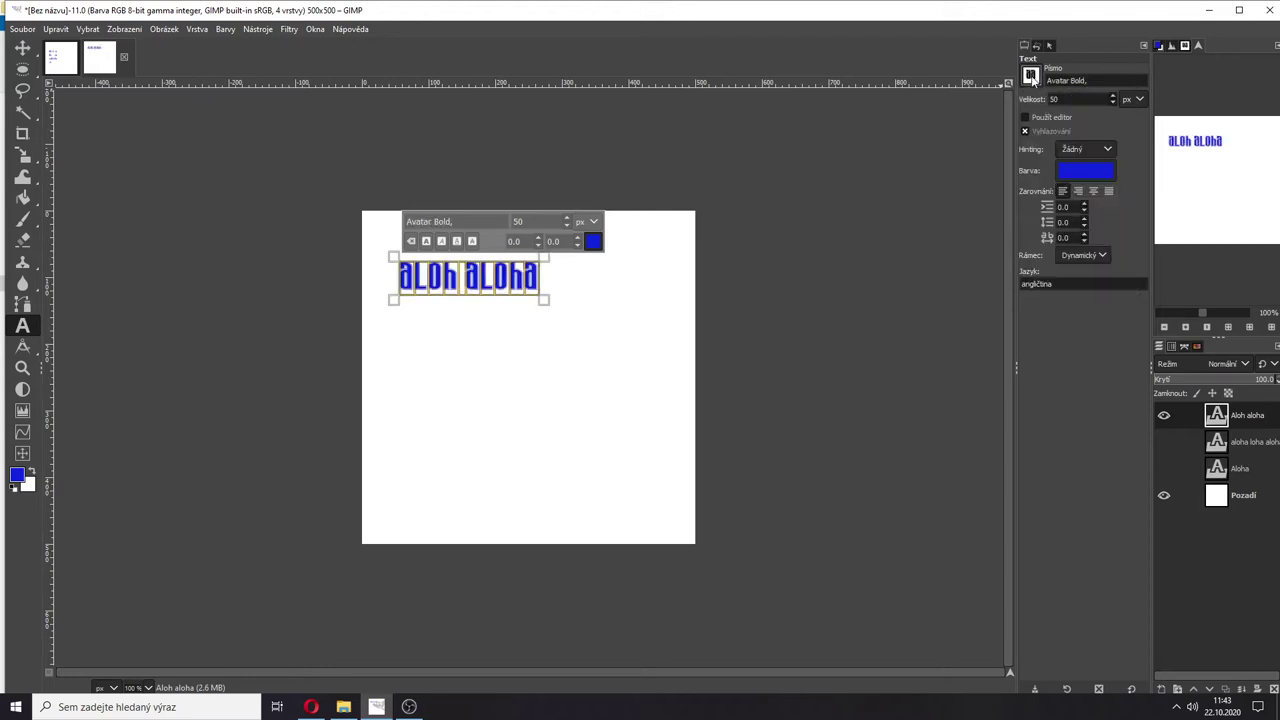
Step: Browse the font list again, close it, and undo the change to Avatar Bold
{"action": "left_click", "coordinate": [1031, 77]}
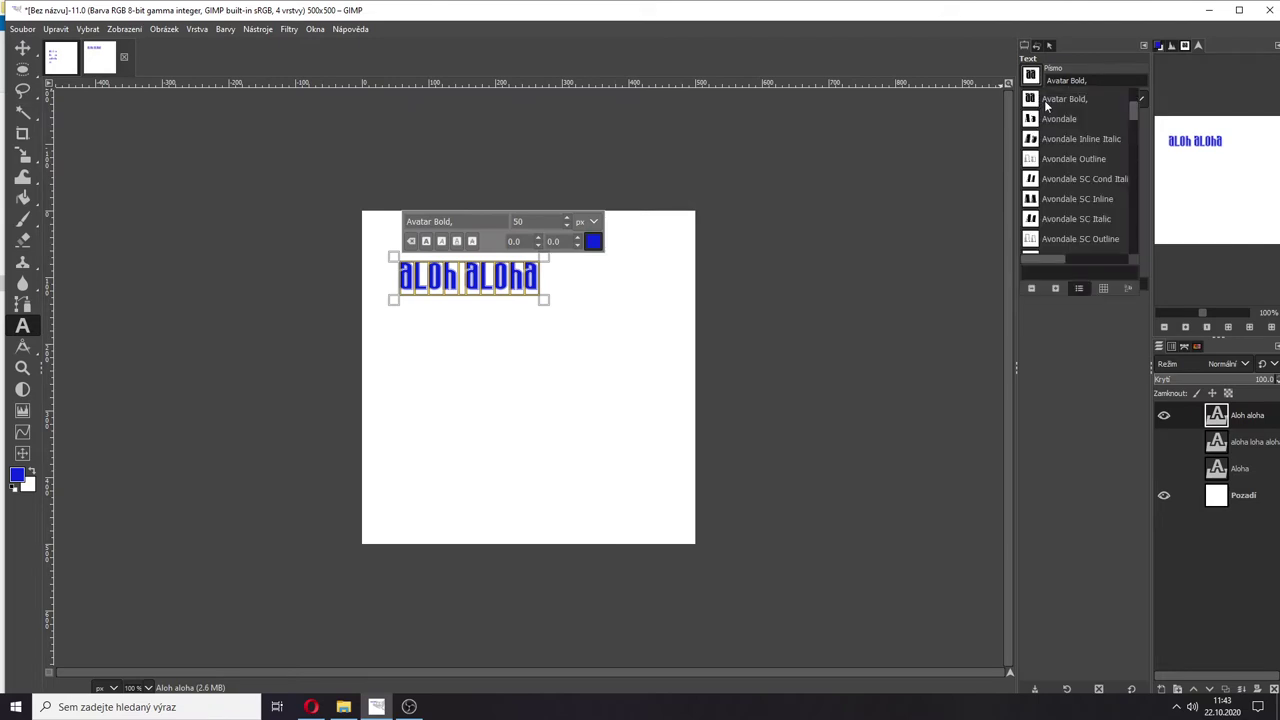
{"action": "scroll", "coordinate": [1060, 118], "scroll_direction": "down", "scroll_amount": 2}
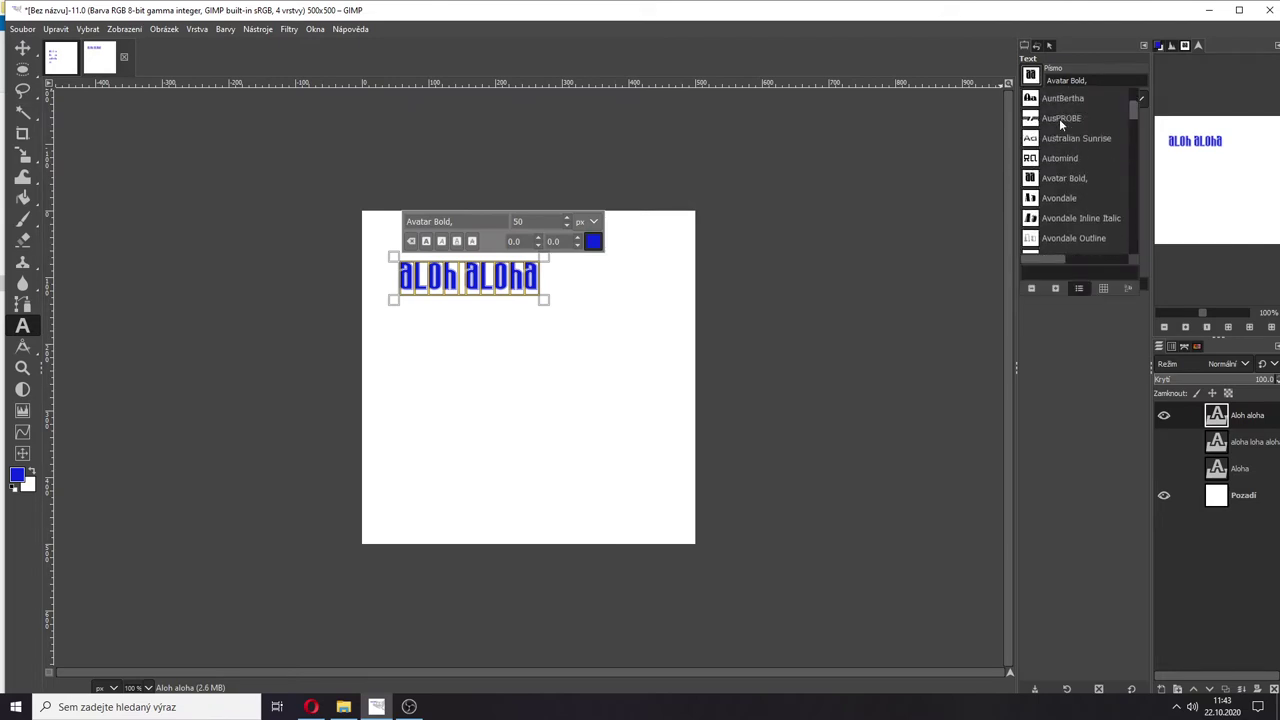
{"action": "key", "text": "Escape"}
{"action": "key", "text": "ctrl+z"}
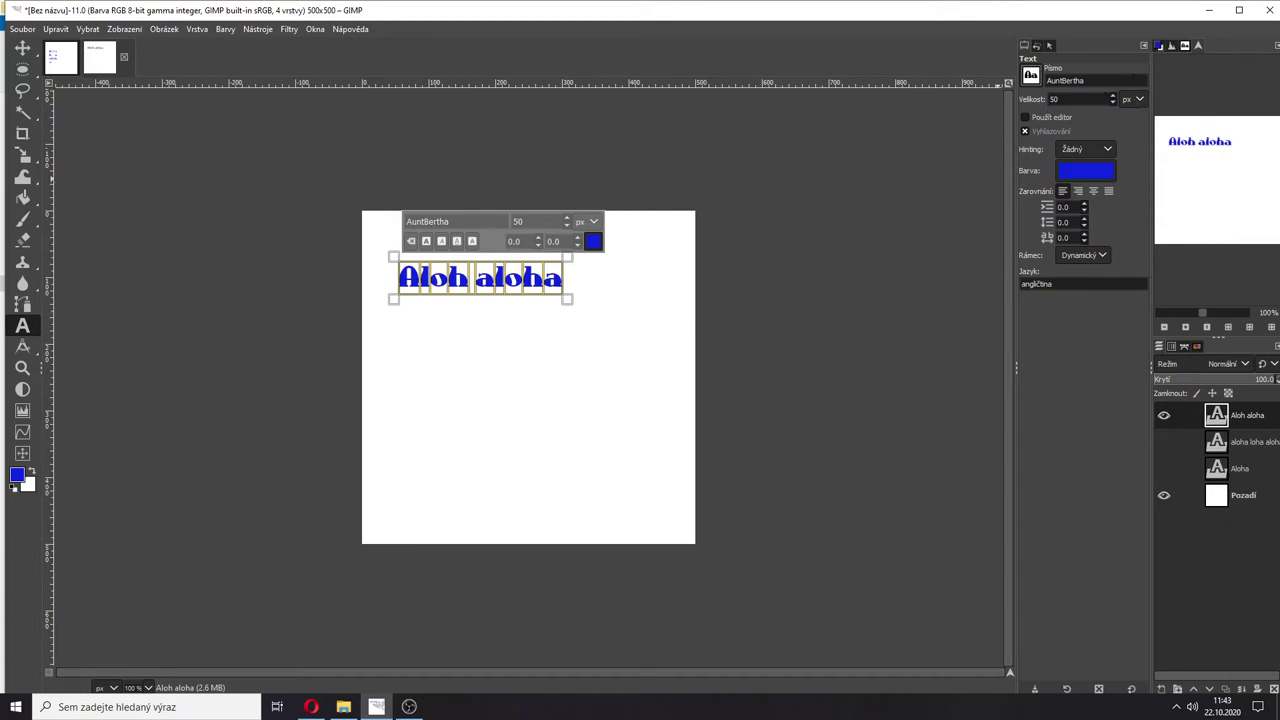
Step: Open the text in the separate text editor and append the word "aloha"
{"action": "left_click", "coordinate": [1138, 100]}
{"action": "left_click", "coordinate": [1140, 101]}
{"action": "left_click", "coordinate": [1047, 123]}
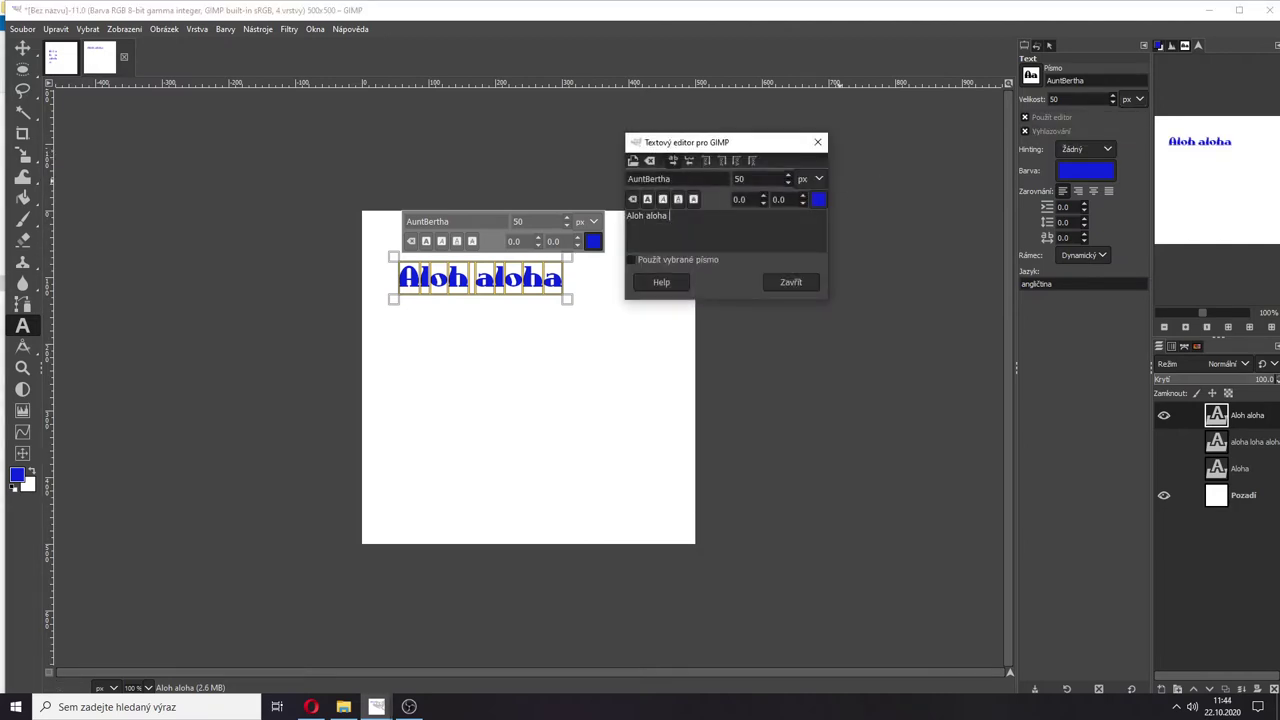
{"action": "type", "text": "aloha"}
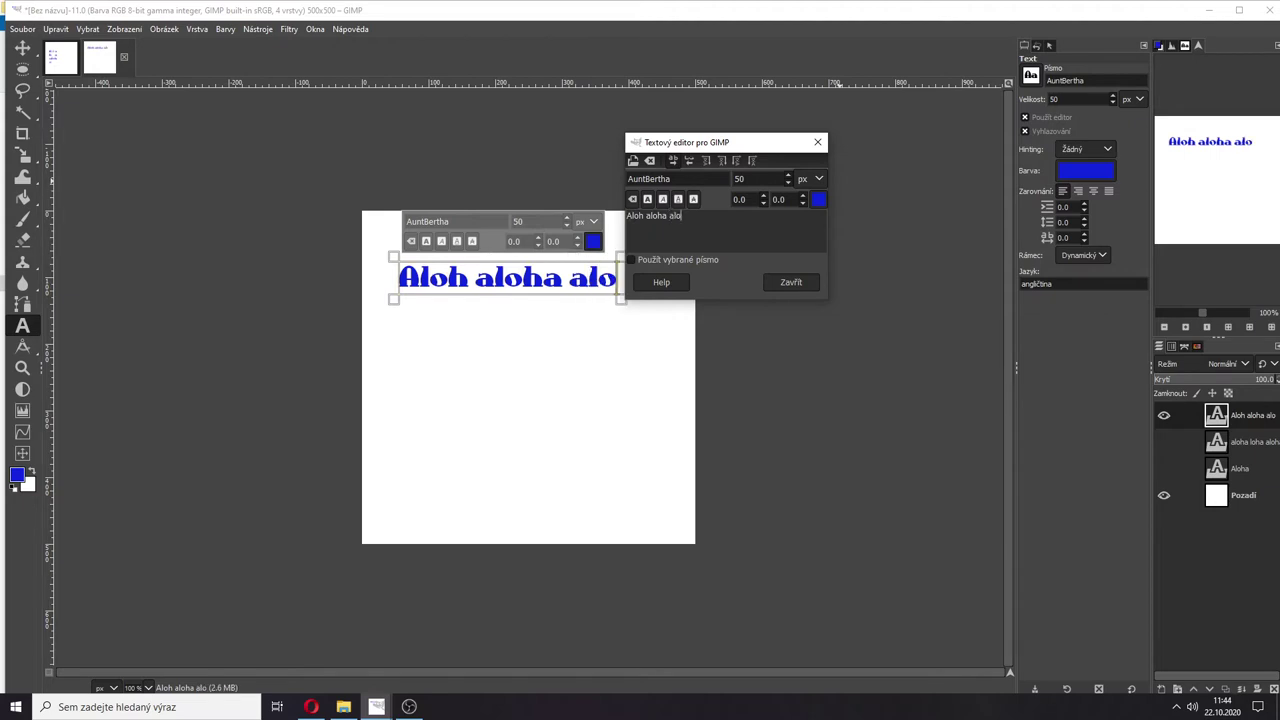
Step: Try the vertical right-to-left and left-to-right text directions, restore horizontal left-to-right, and close the text editor
{"action": "left_click", "coordinate": [705, 162]}
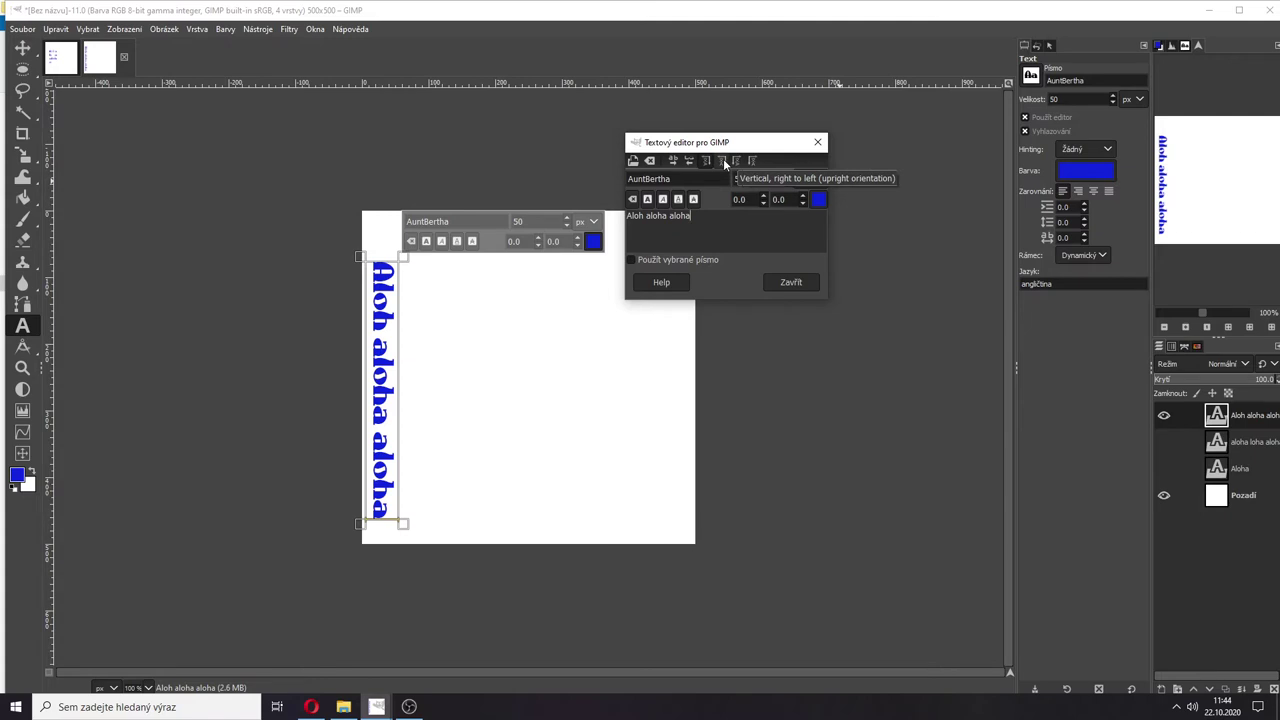
{"action": "left_click", "coordinate": [721, 162]}
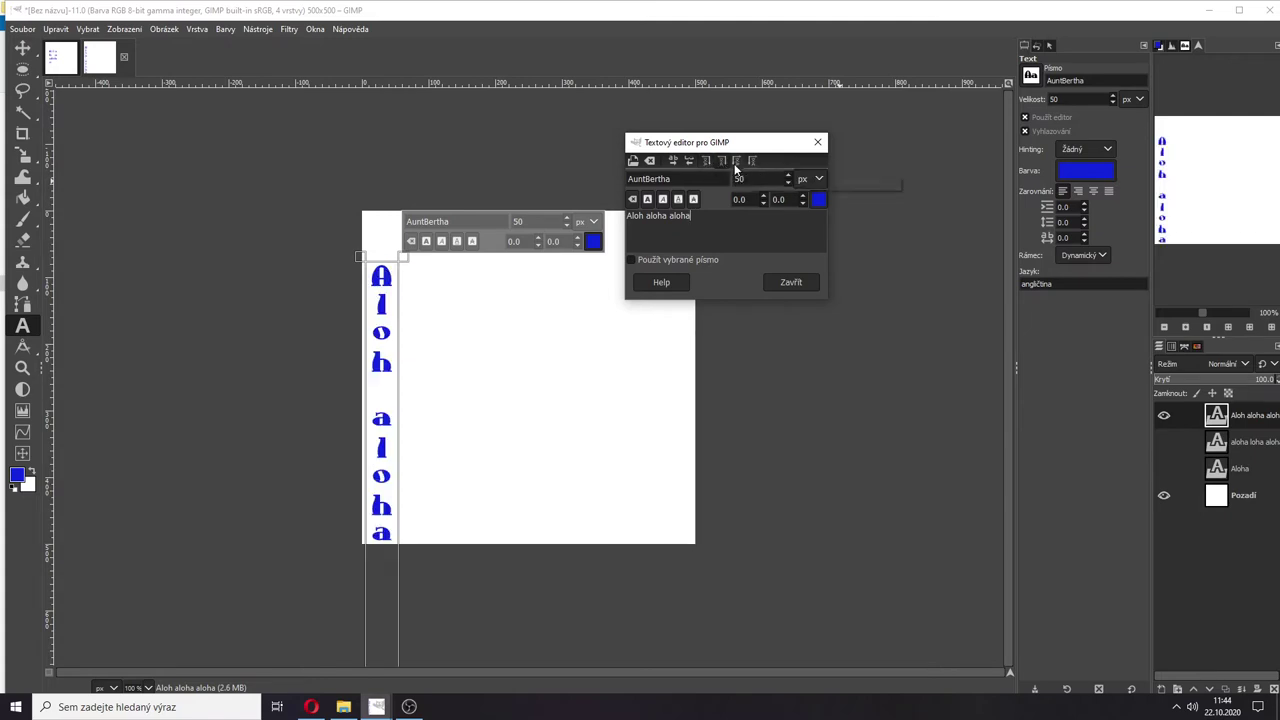
{"action": "left_click", "coordinate": [752, 161]}
{"action": "left_click", "coordinate": [757, 160]}
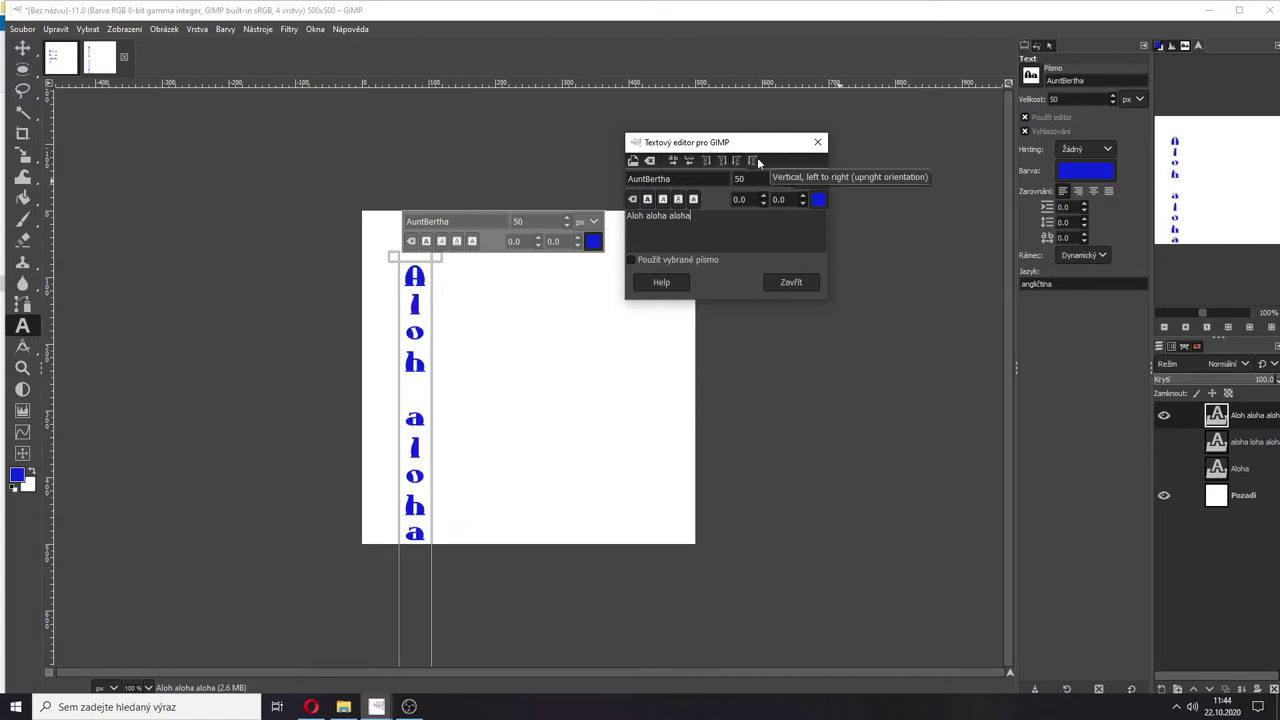
{"action": "left_click", "coordinate": [674, 160]}
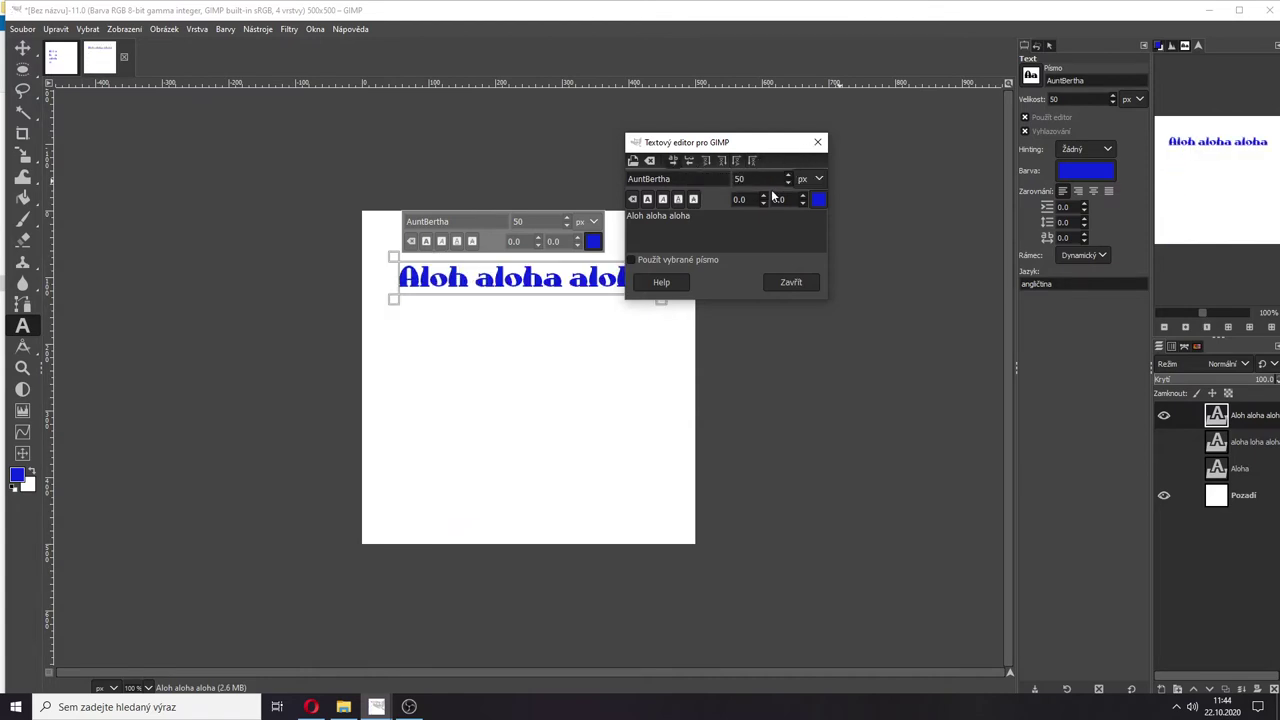
{"action": "left_click", "coordinate": [791, 282]}
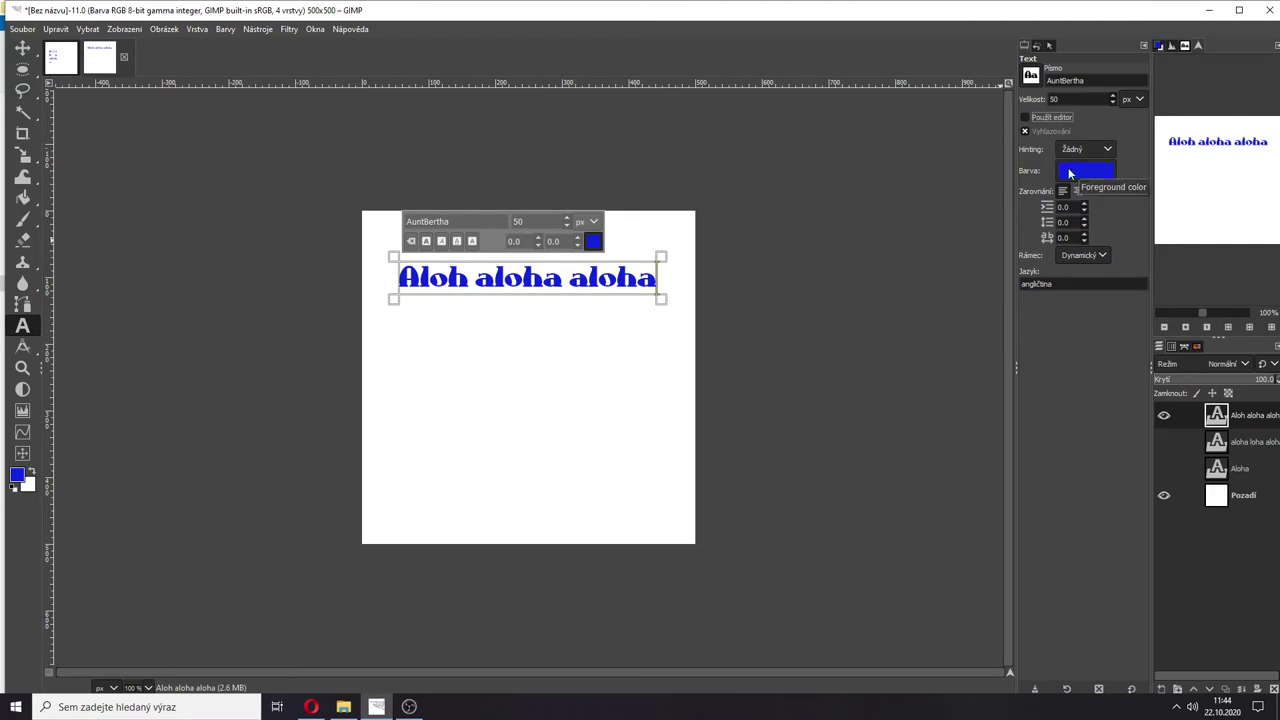
Step: Select the last word "aloha" and try recolouring it near-black, HTML 070d08
{"action": "double_click", "coordinate": [570, 276]}
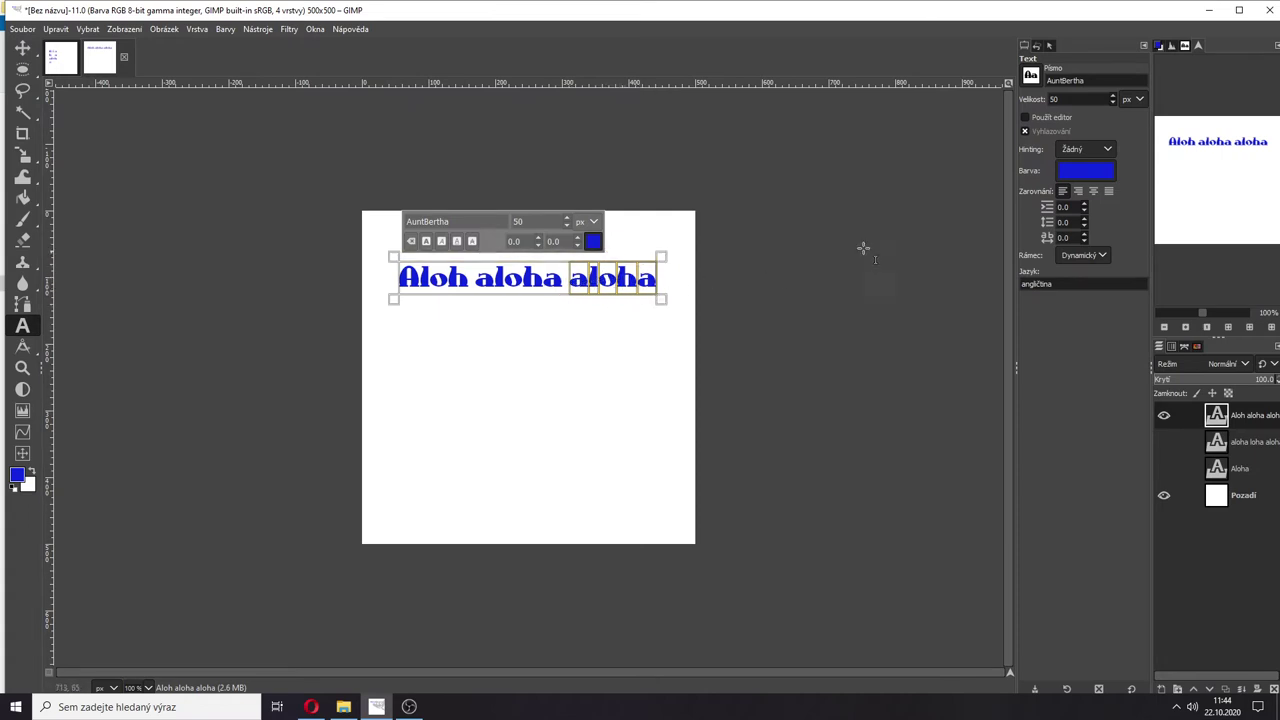
{"action": "left_click", "coordinate": [1074, 184]}
{"action": "left_click", "coordinate": [975, 222]}
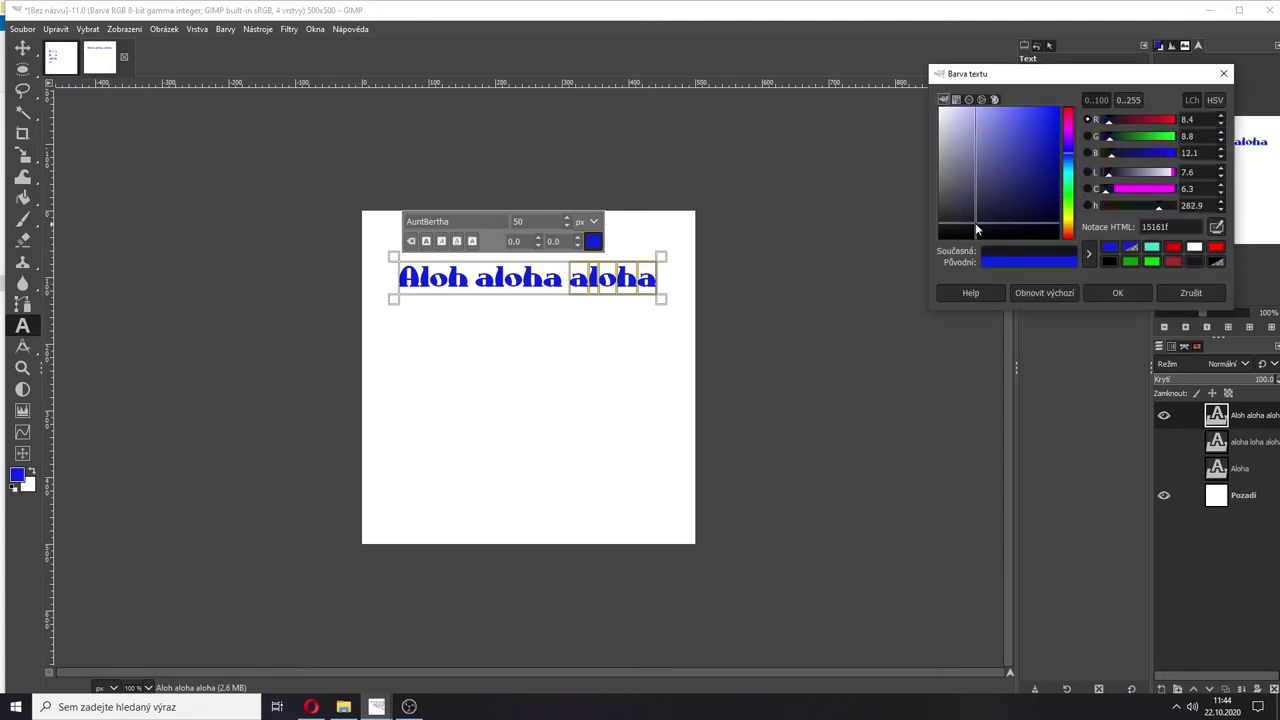
{"action": "left_click_drag", "start_coordinate": [975, 222], "coordinate": [994, 237]}
{"action": "left_click", "coordinate": [1068, 198]}
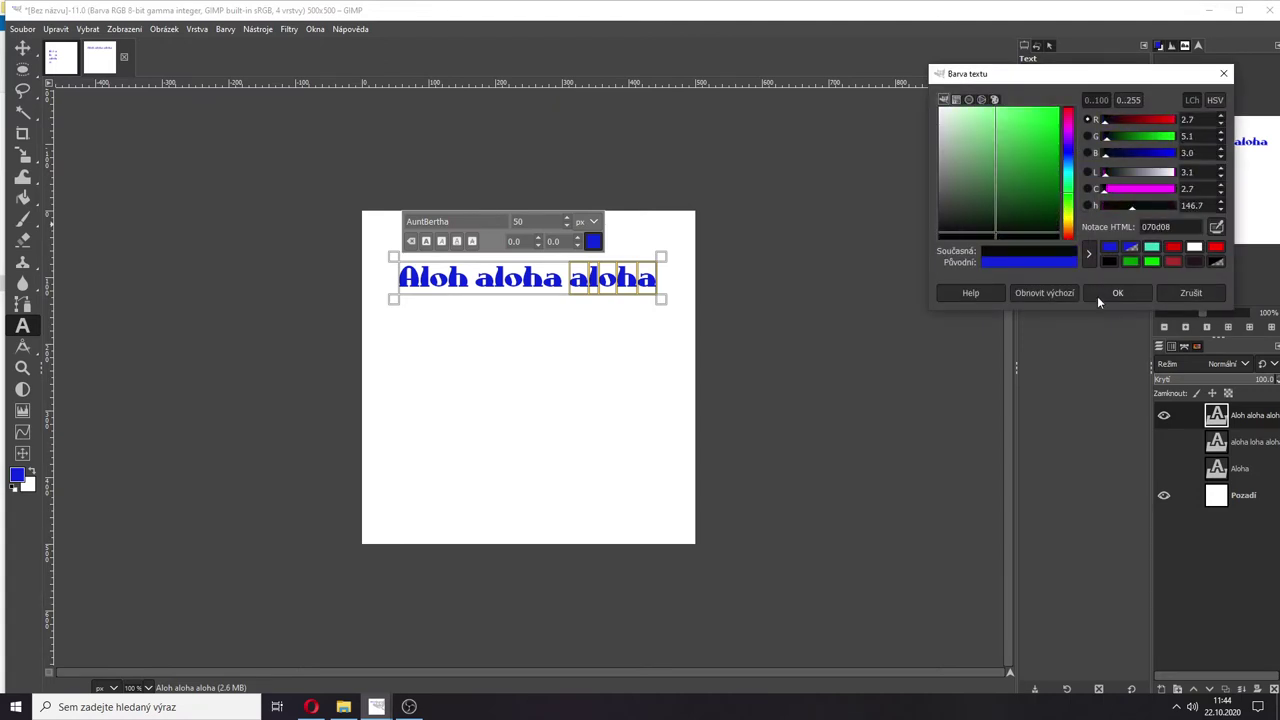
{"action": "left_click", "coordinate": [1097, 296]}
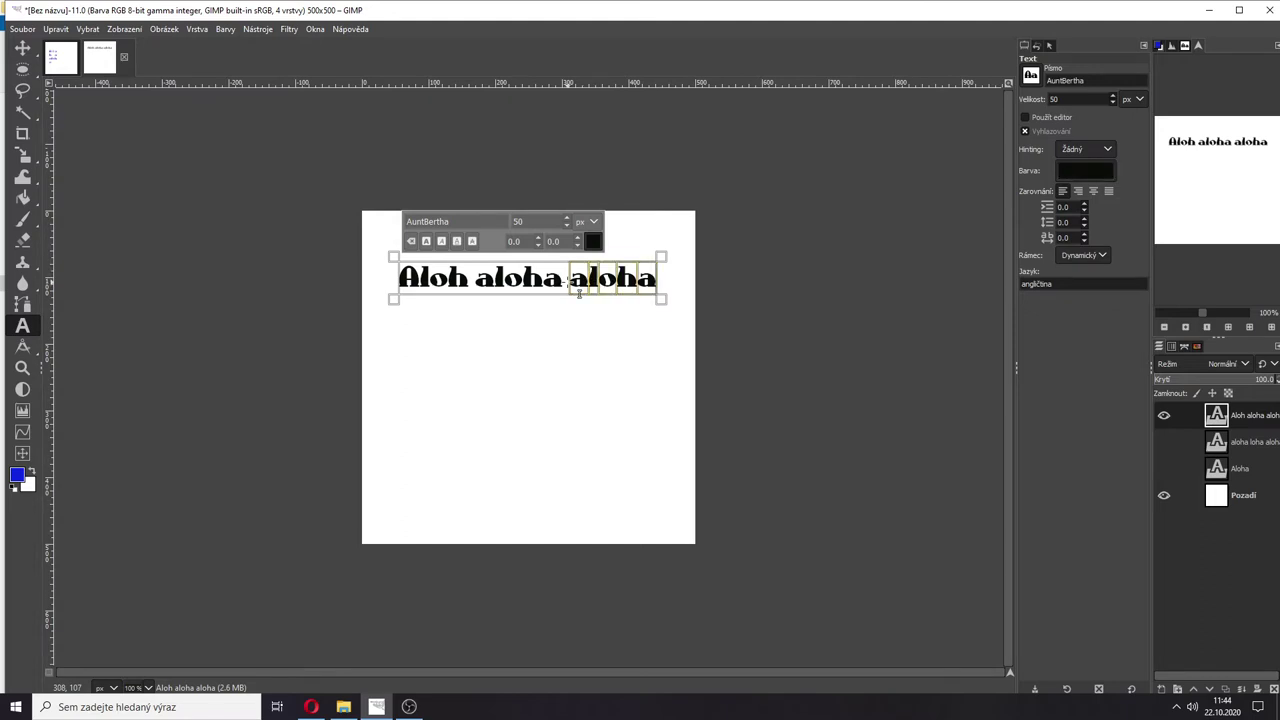
Step: Select the whole text "Aloh aloha aloha" and set its colour to green, HTML 25b036
{"action": "key", "text": "ctrl+a"}
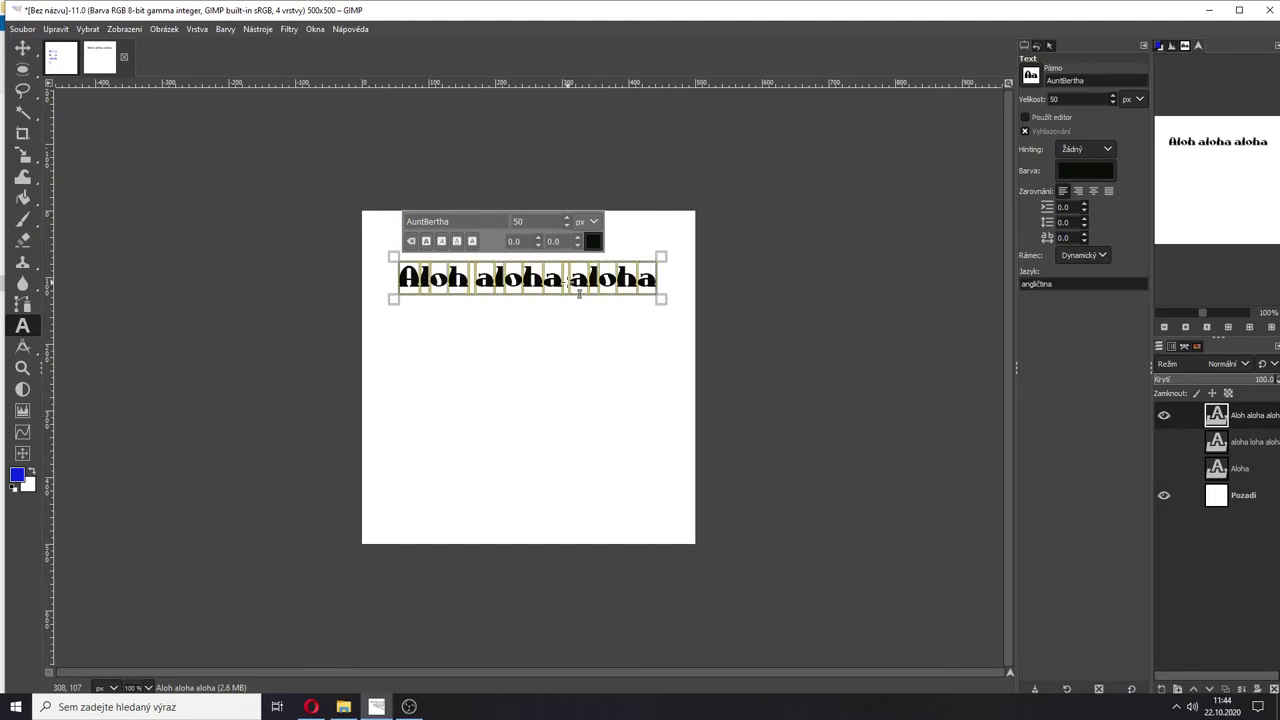
{"action": "left_click", "coordinate": [1076, 172]}
{"action": "left_click_drag", "start_coordinate": [1023, 176], "coordinate": [1032, 146]}
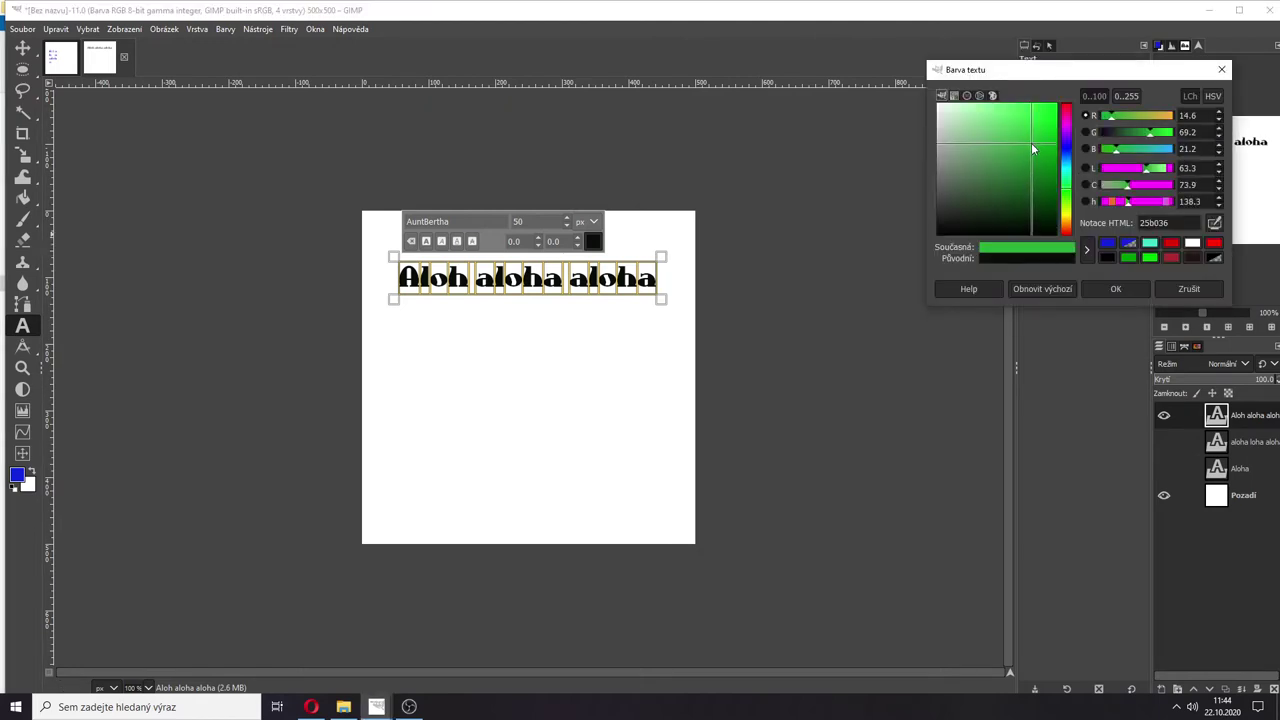
{"action": "left_click", "coordinate": [1108, 288]}
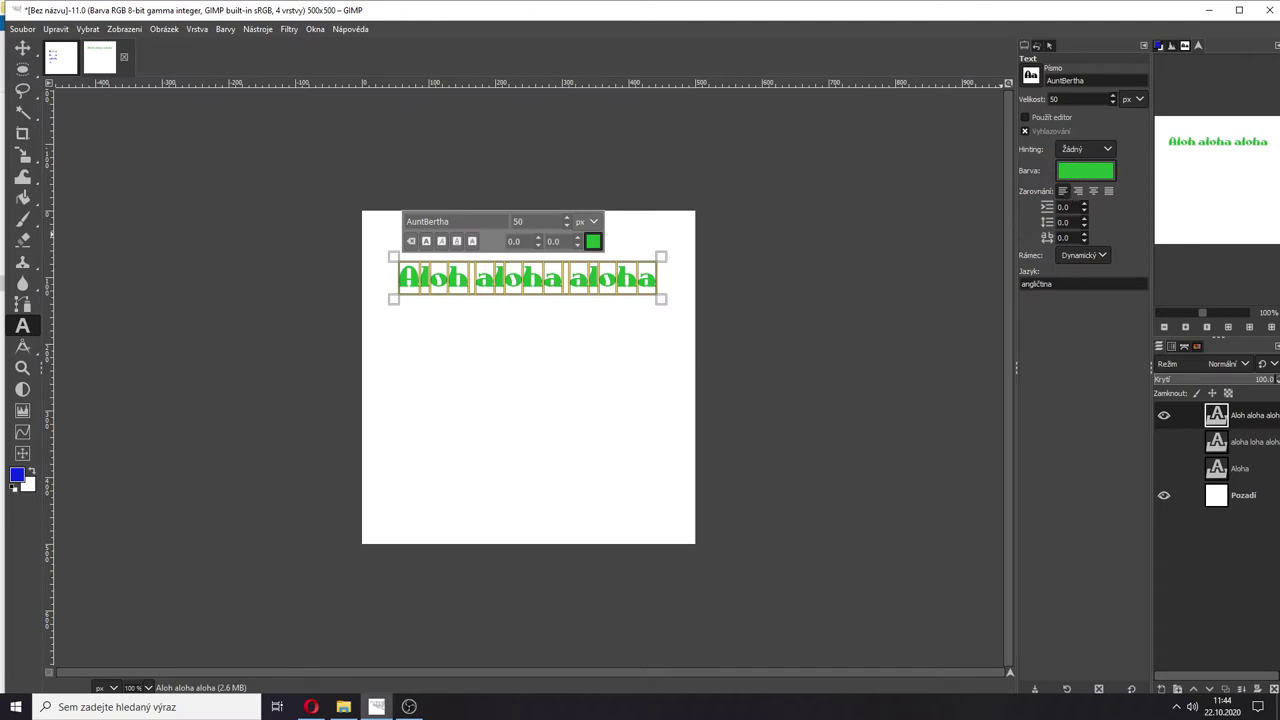
Step: Show the "aloha loha aloha" layer, hide the green text layer, and place the cursor in the blue text box for editing
{"action": "left_click", "coordinate": [1164, 440]}
{"action": "left_click", "coordinate": [1164, 415]}
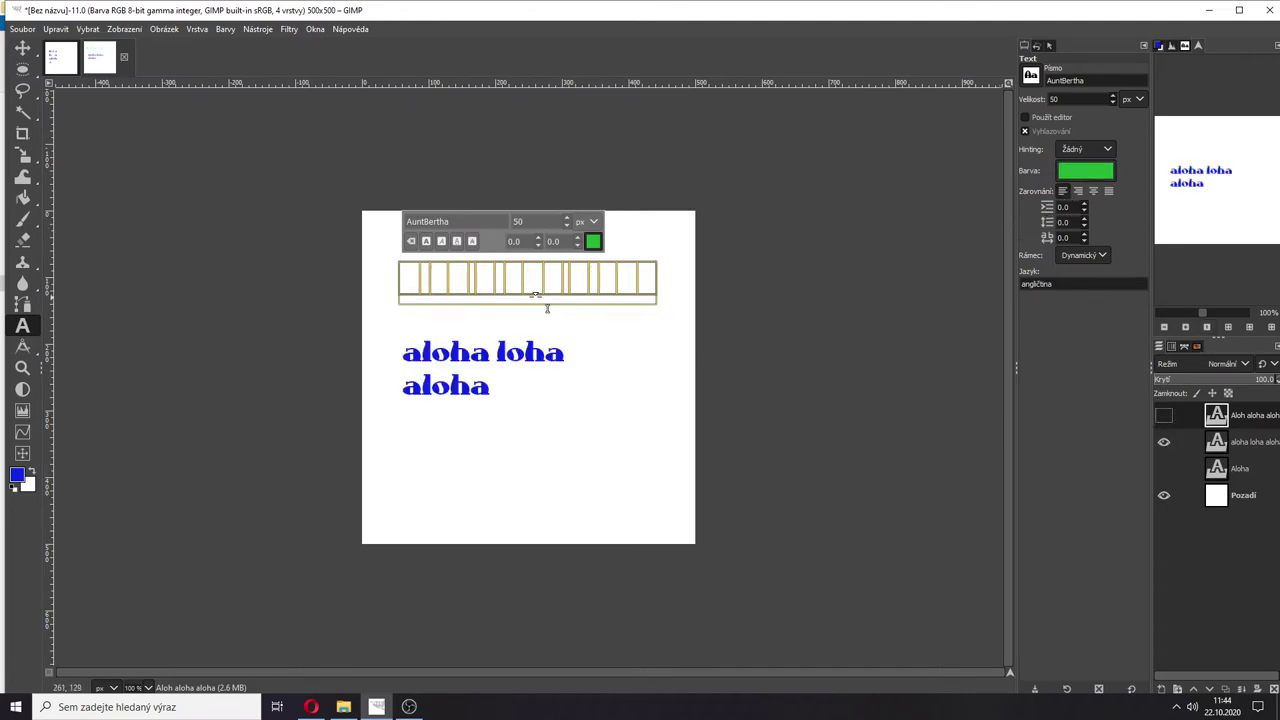
{"action": "left_click", "coordinate": [497, 369]}
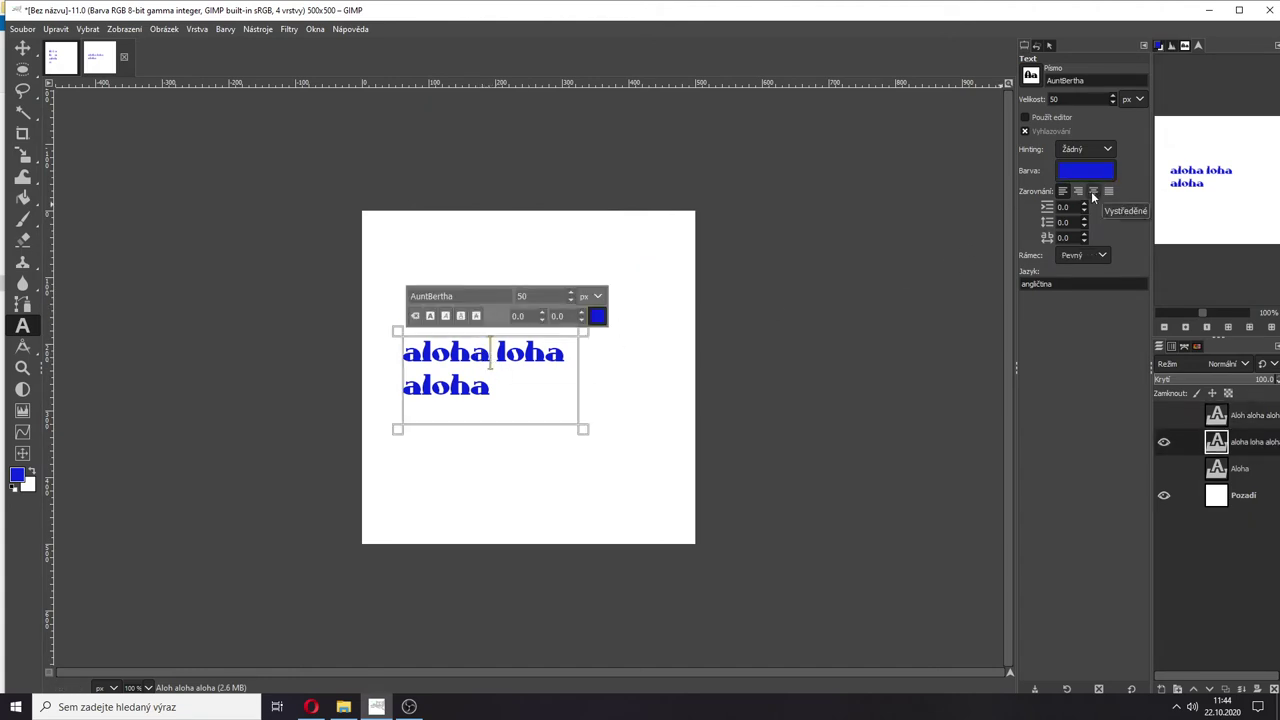
Step: Try centred, justified and right alignment on the blue text box, and restore left alignment
{"action": "left_click", "coordinate": [1093, 191]}
{"action": "left_click", "coordinate": [1108, 191]}
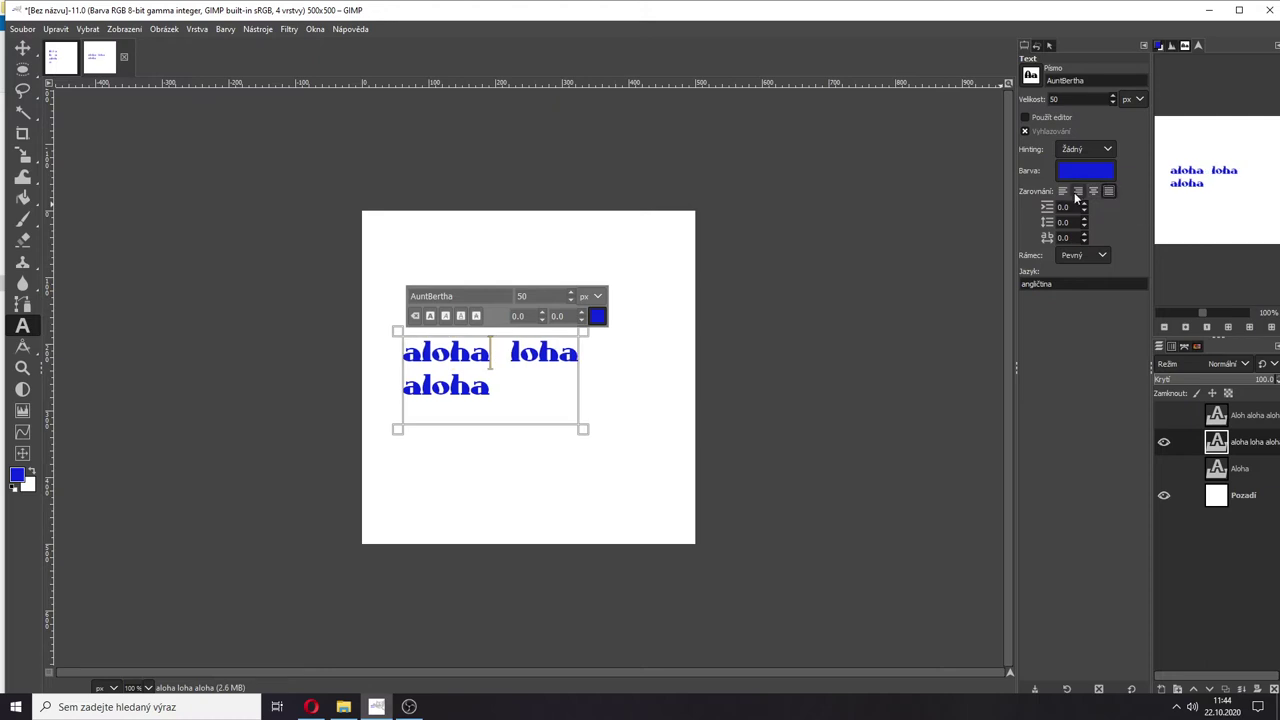
{"action": "left_click", "coordinate": [1063, 191]}
{"action": "left_click", "coordinate": [1078, 191]}
{"action": "left_click", "coordinate": [1093, 191]}
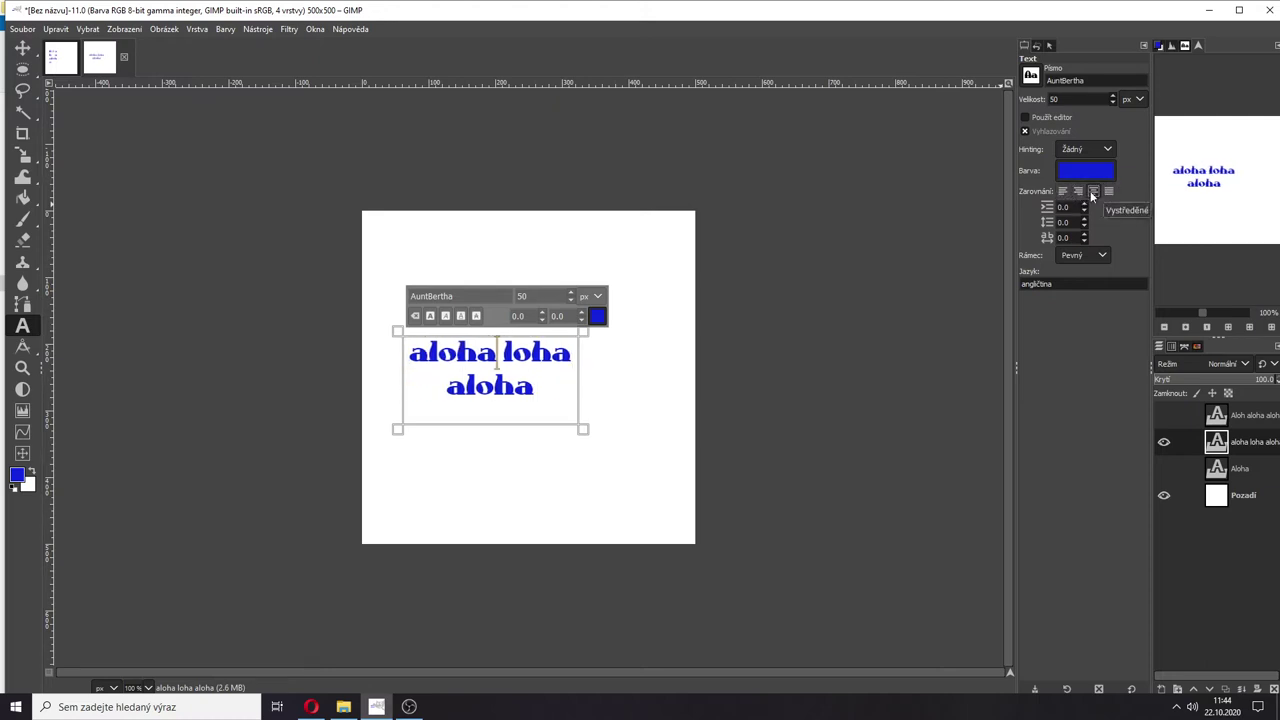
{"action": "left_click", "coordinate": [1063, 191]}
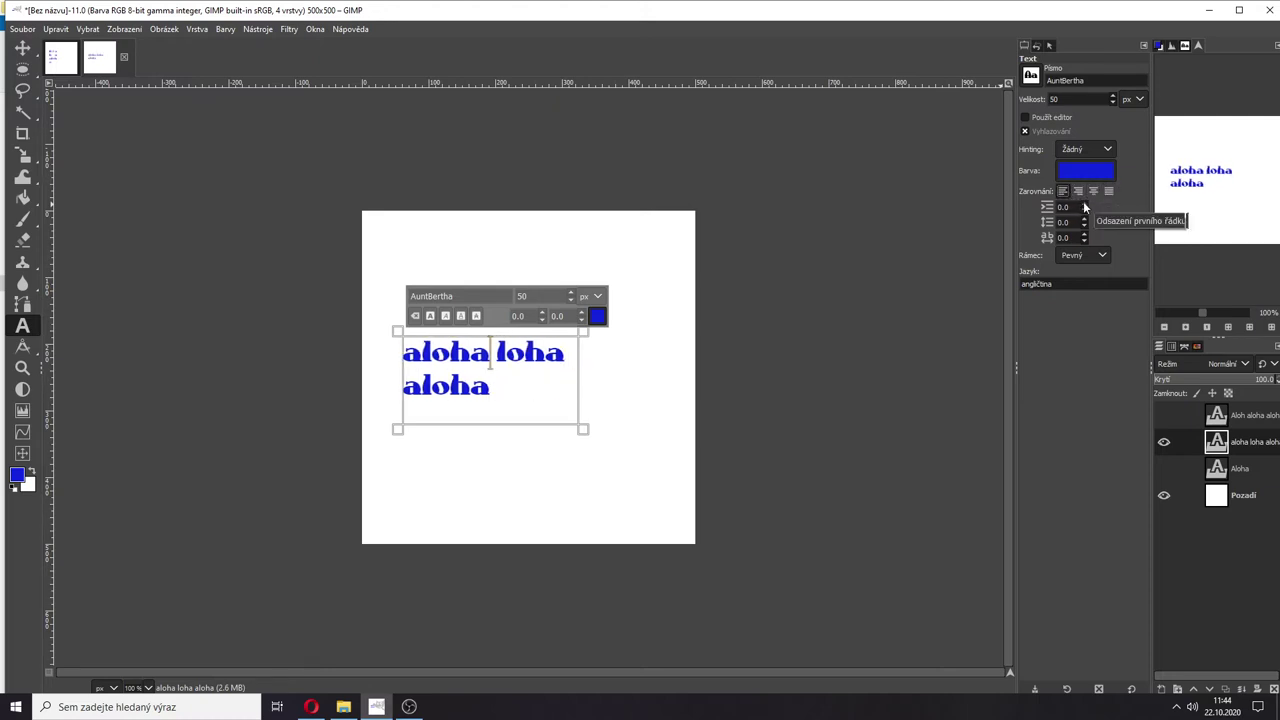
Step: Set the blue text box's first-line indent to 10 and its line spacing to 6
{"action": "left_click", "coordinate": [1084, 204]}
{"action": "left_click", "coordinate": [1084, 204]}
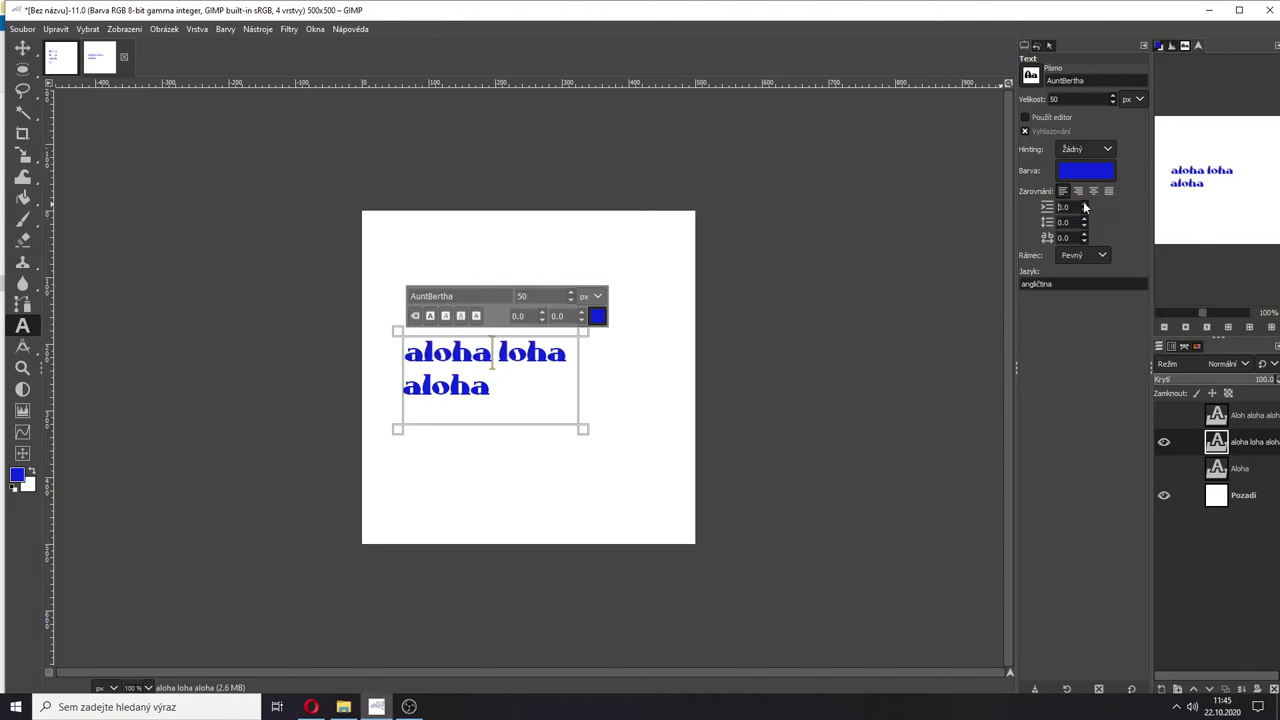
{"action": "left_click", "coordinate": [1084, 204]}
{"action": "left_click", "coordinate": [1084, 204]}
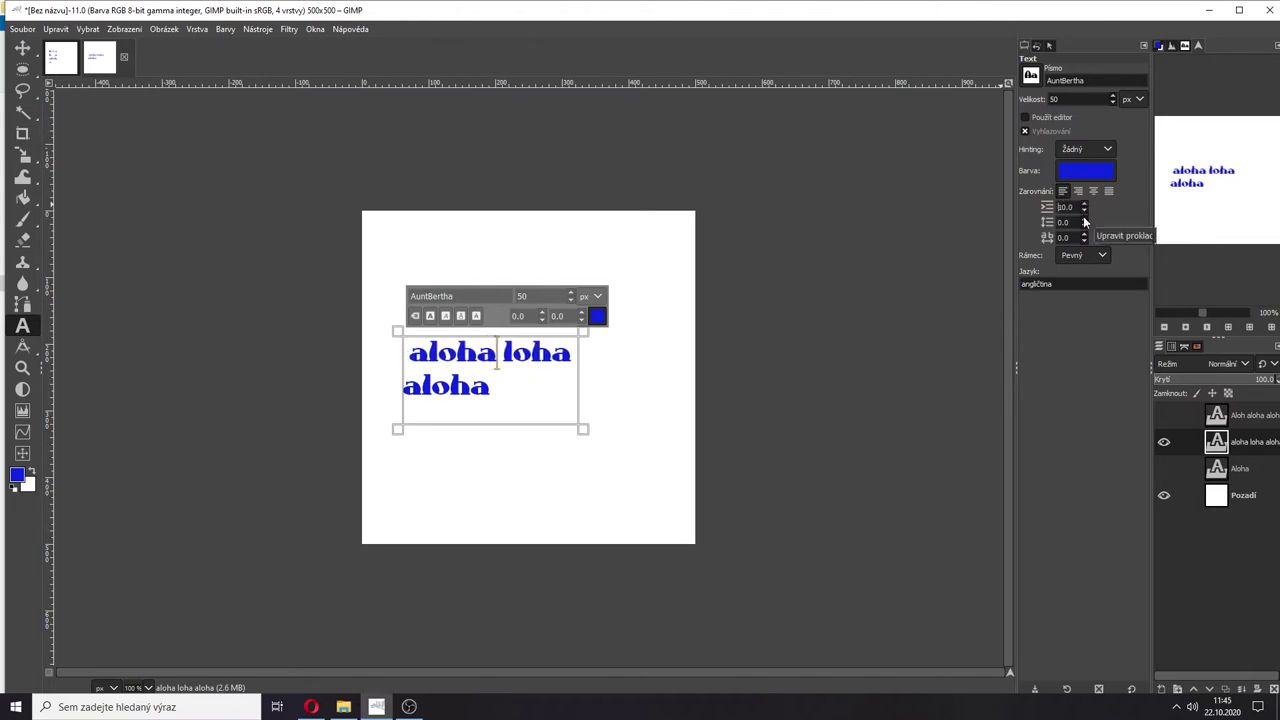
{"action": "scroll", "coordinate": [1084, 222], "scroll_direction": "up", "scroll_amount": 7}
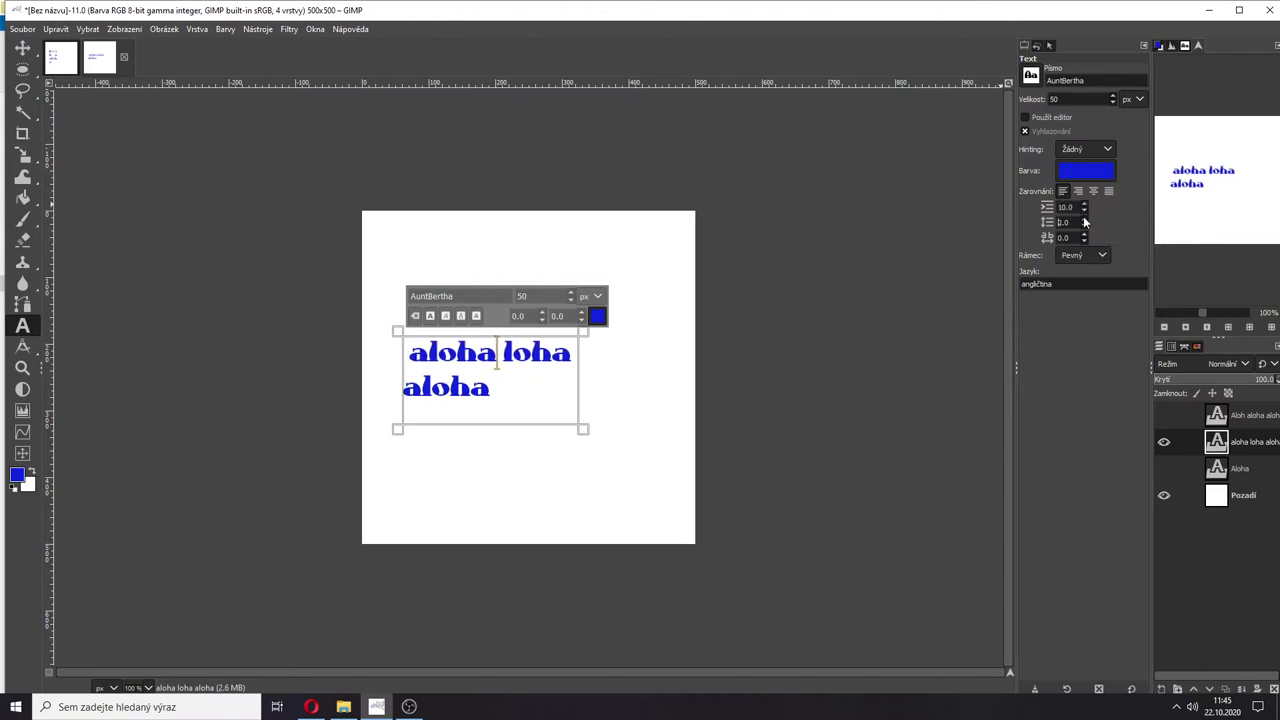
{"action": "scroll", "coordinate": [1084, 222], "scroll_direction": "up", "scroll_amount": 4}
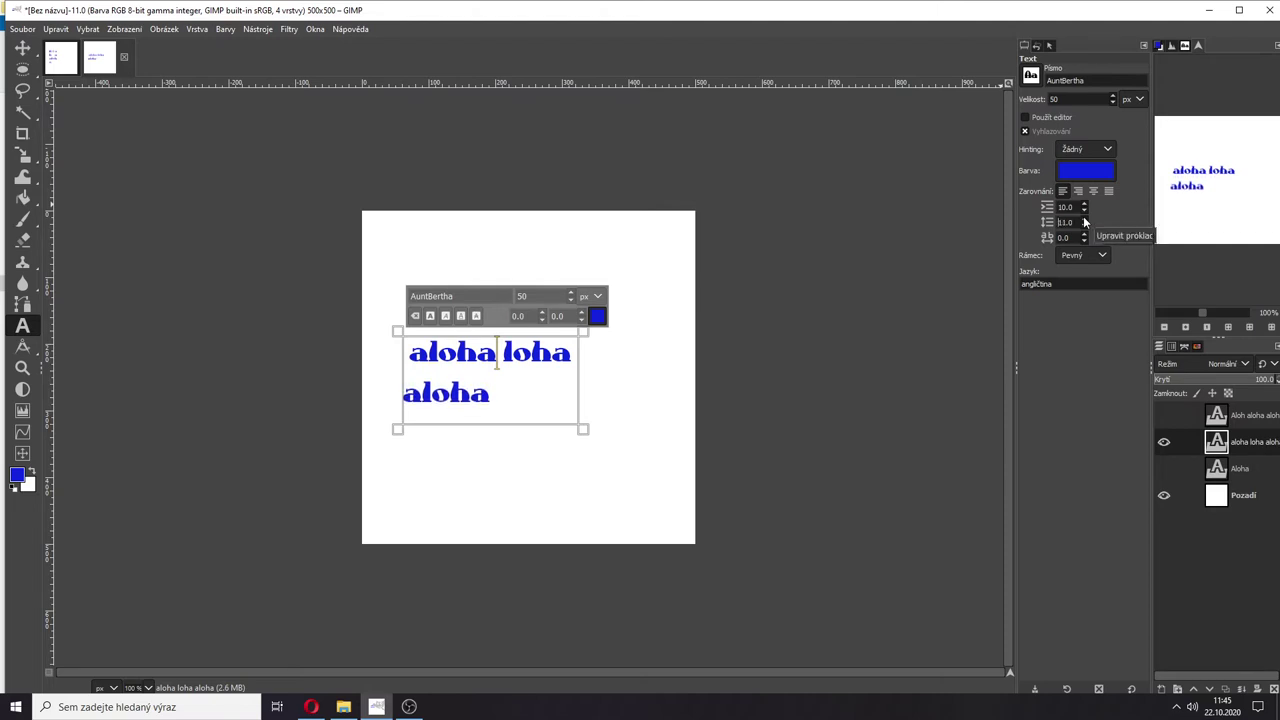
{"action": "scroll", "coordinate": [1084, 222], "scroll_direction": "down", "scroll_amount": 3}
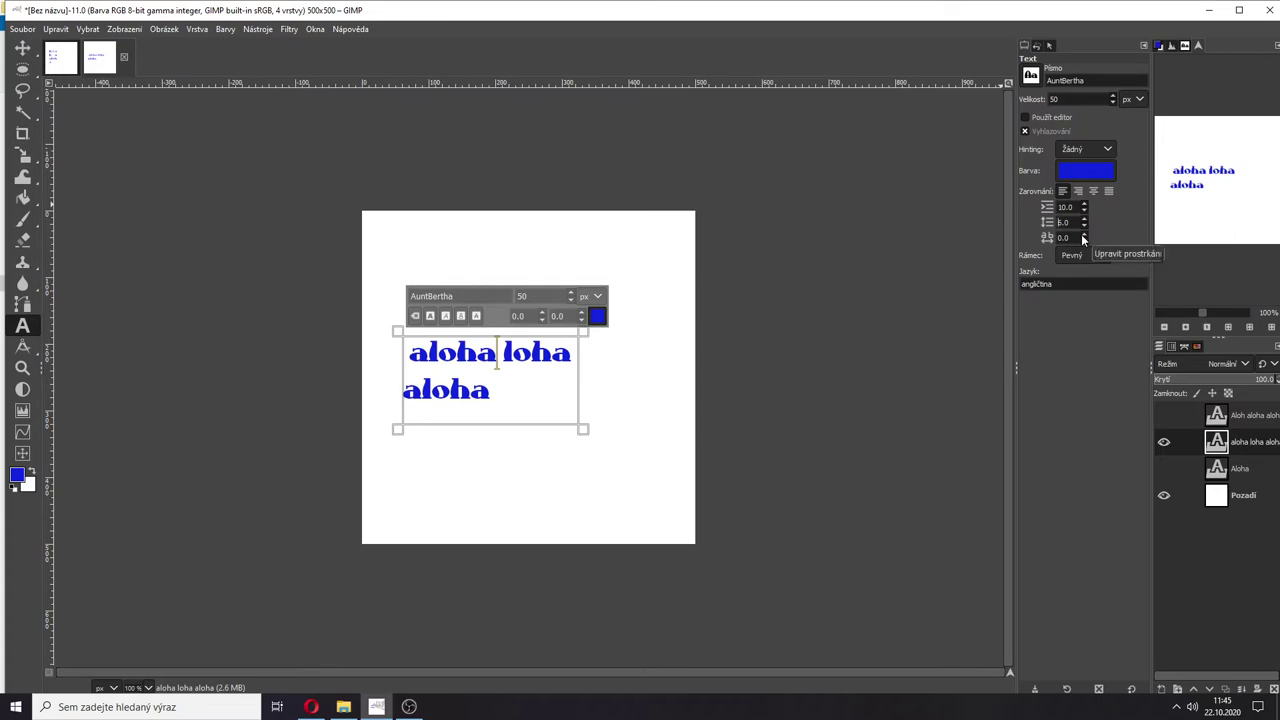
Step: Increase the blue text box's letter spacing to 24
{"action": "scroll", "coordinate": [1086, 238], "scroll_direction": "up", "scroll_amount": 3}
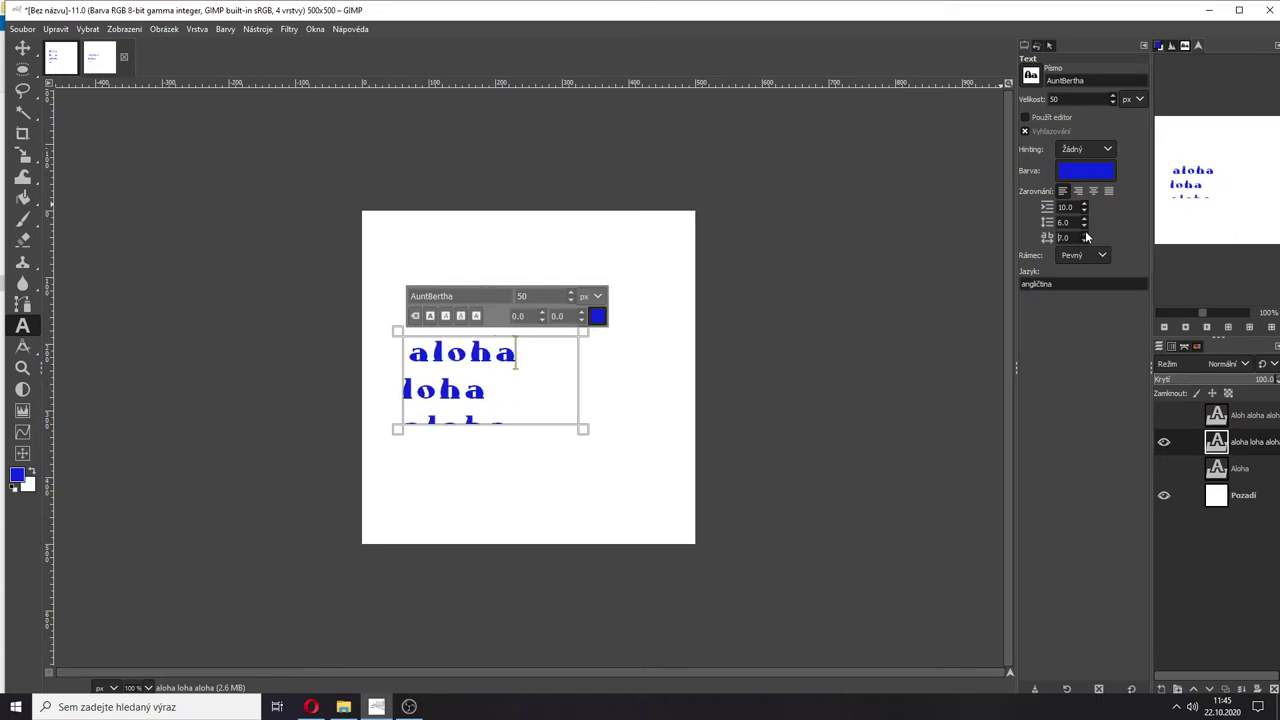
{"action": "scroll", "coordinate": [1086, 238], "scroll_direction": "up", "scroll_amount": 7}
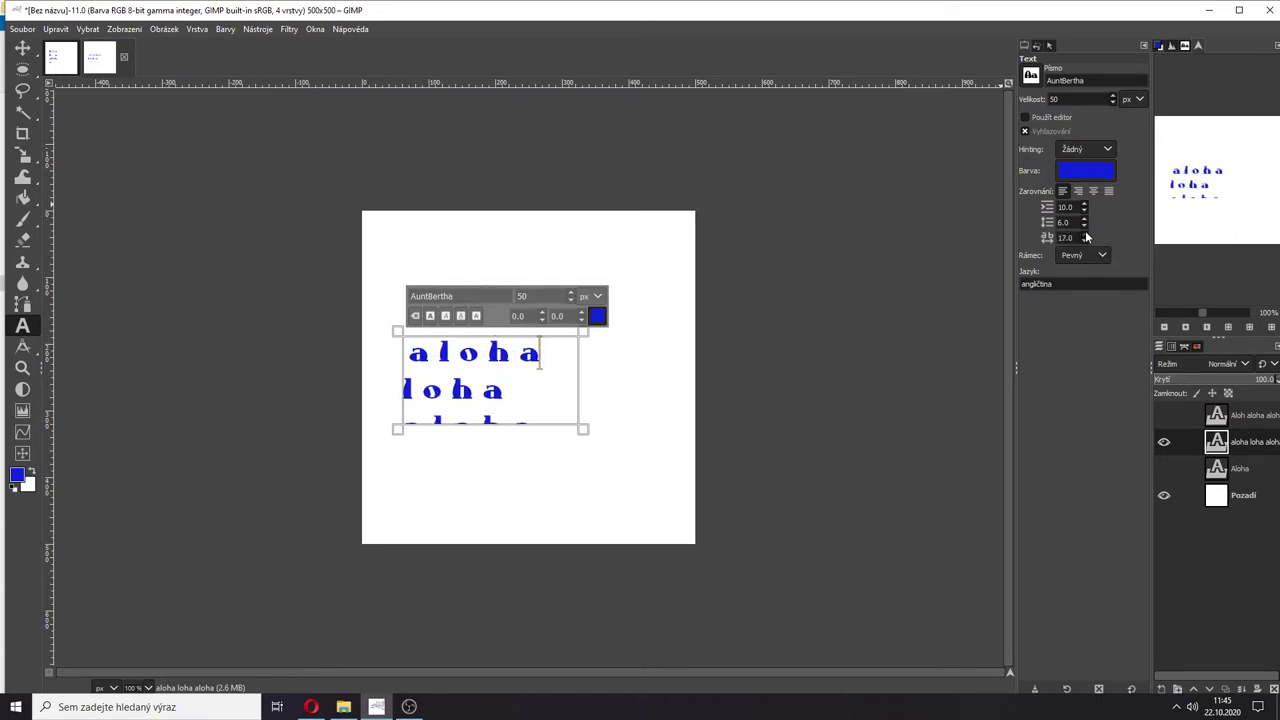
{"action": "scroll", "coordinate": [1086, 238], "scroll_direction": "up", "scroll_amount": 14}
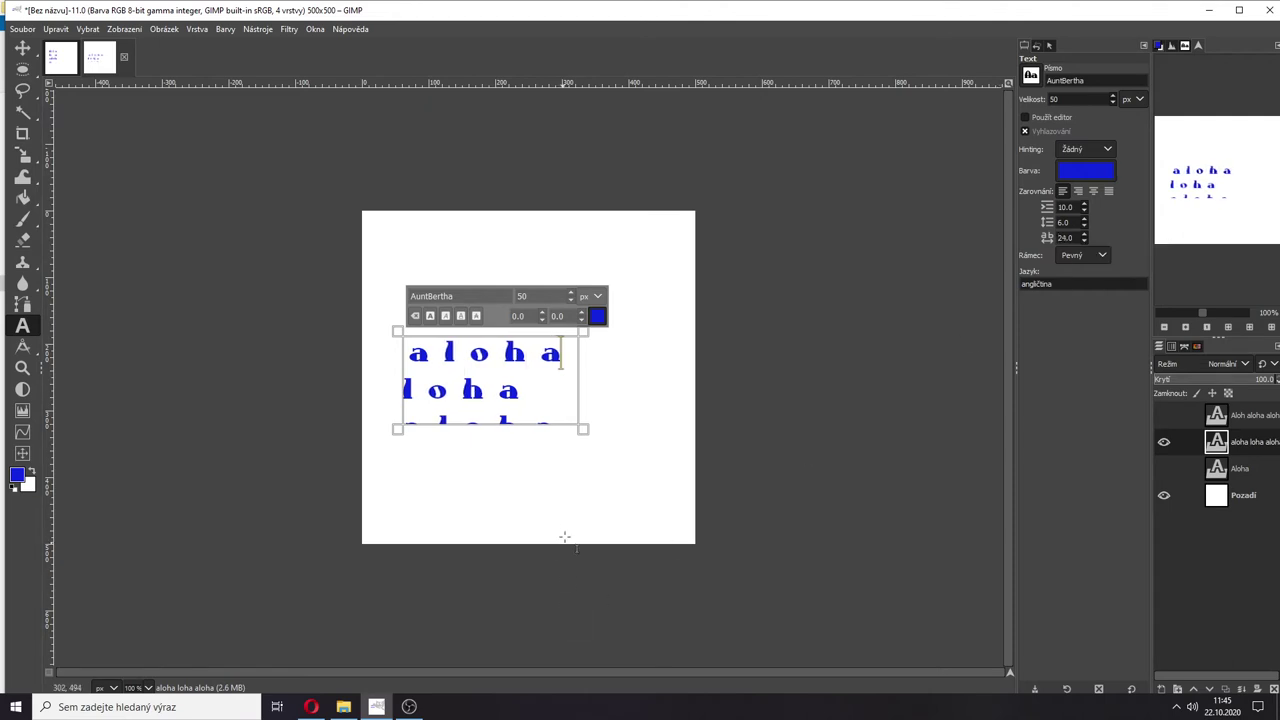
Step: Select all the blue text, try bold, italic, underline and strikethrough, turning each off again, and view the available size units
{"action": "left_click", "coordinate": [1216, 414]}
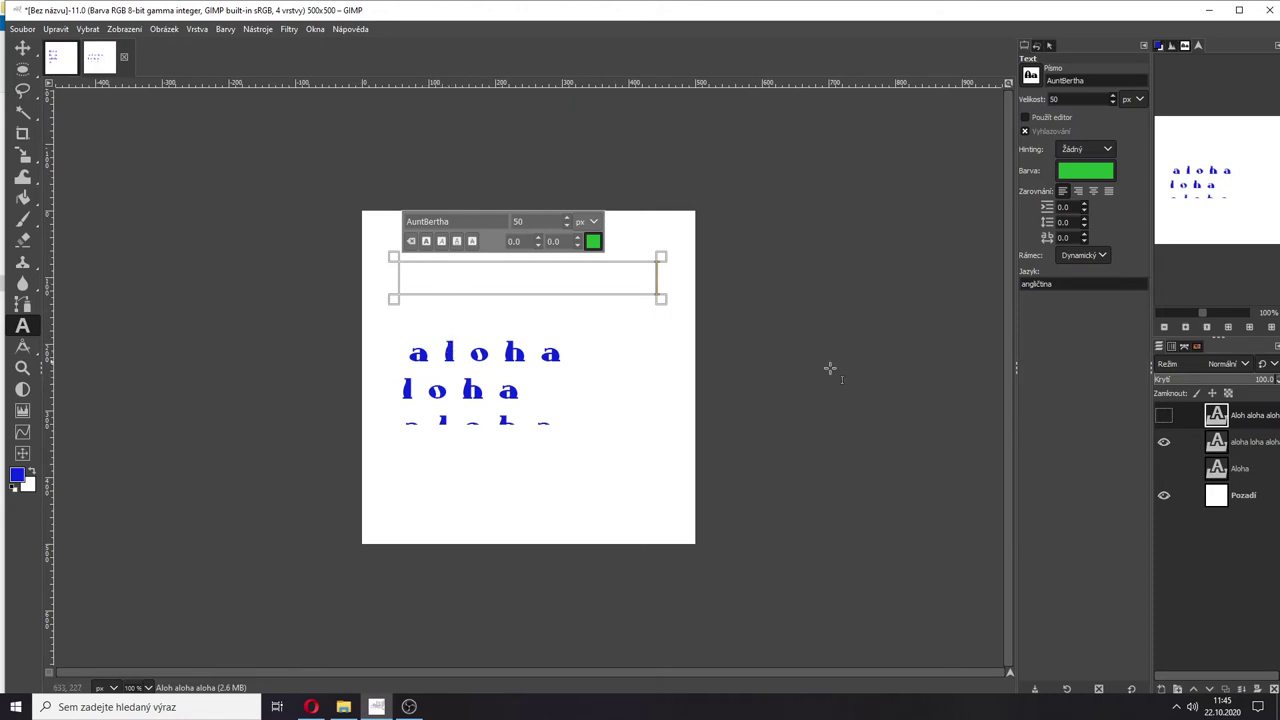
{"action": "left_click", "coordinate": [1216, 441]}
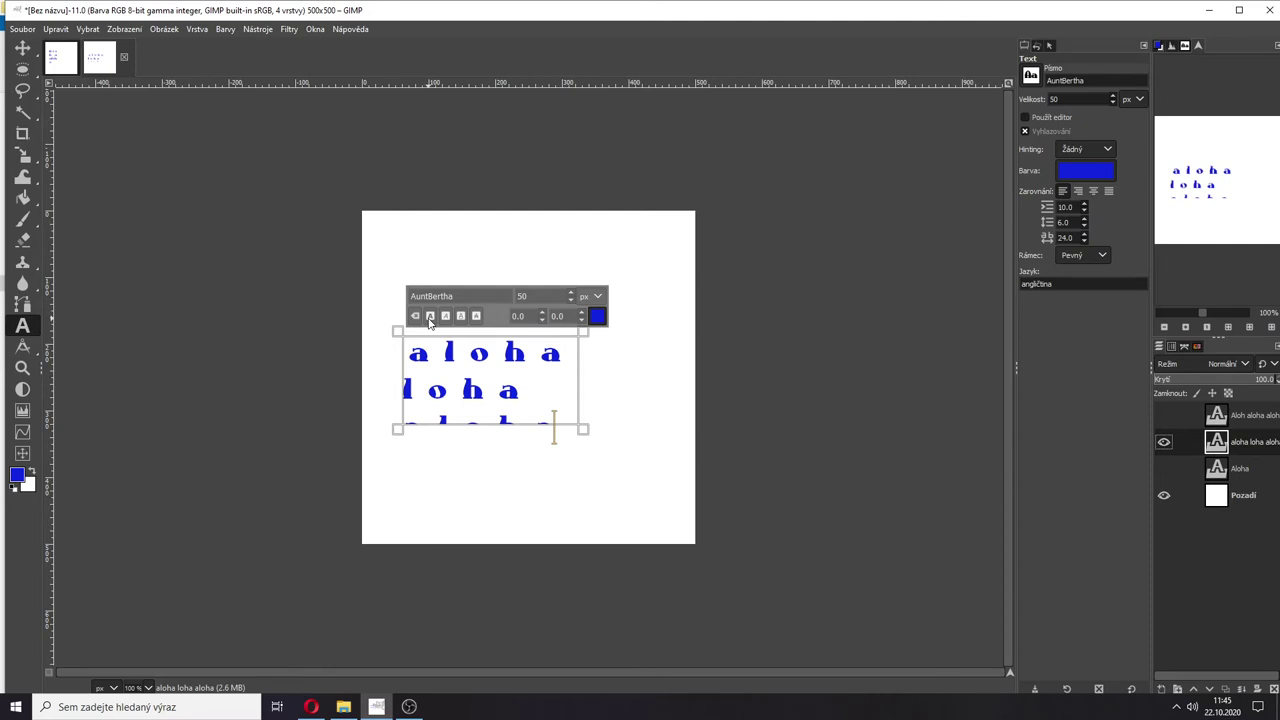
{"action": "key", "text": "ctrl+a"}
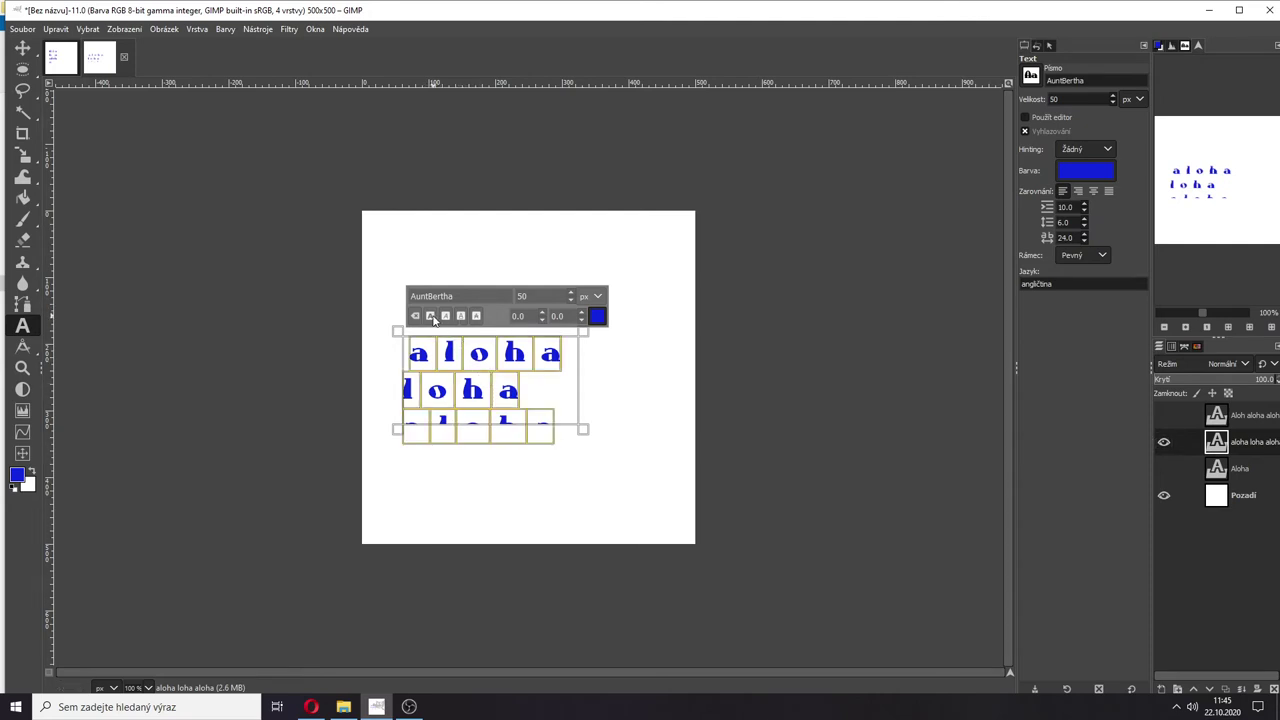
{"action": "left_click", "coordinate": [431, 316]}
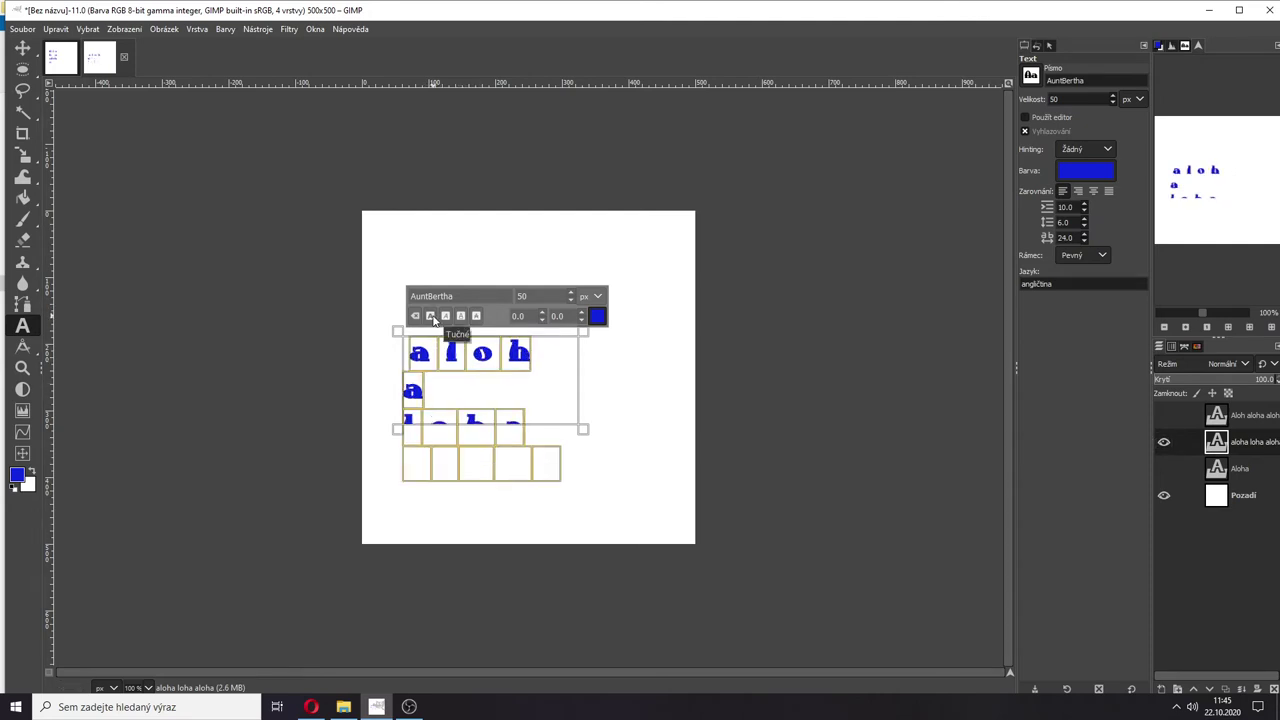
{"action": "left_click", "coordinate": [431, 316]}
{"action": "left_click", "coordinate": [446, 316]}
{"action": "left_click", "coordinate": [446, 316]}
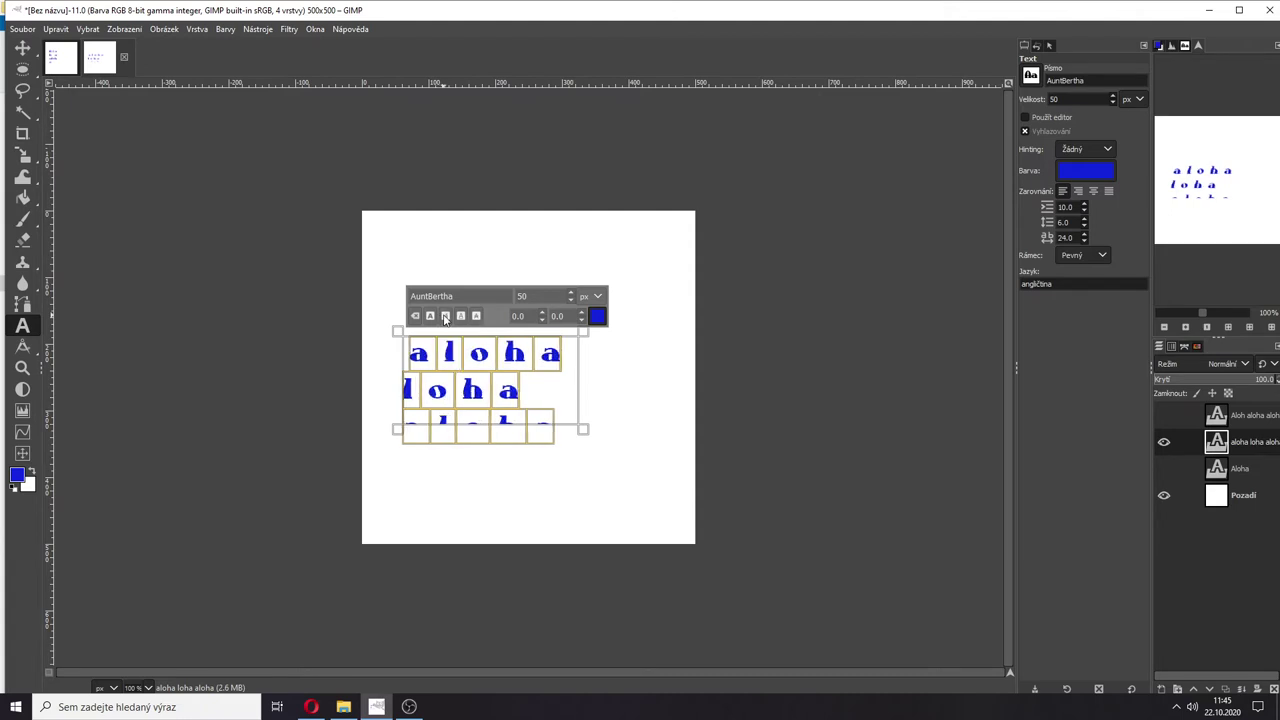
{"action": "left_click", "coordinate": [461, 316]}
{"action": "left_click", "coordinate": [461, 316]}
{"action": "left_click", "coordinate": [477, 316]}
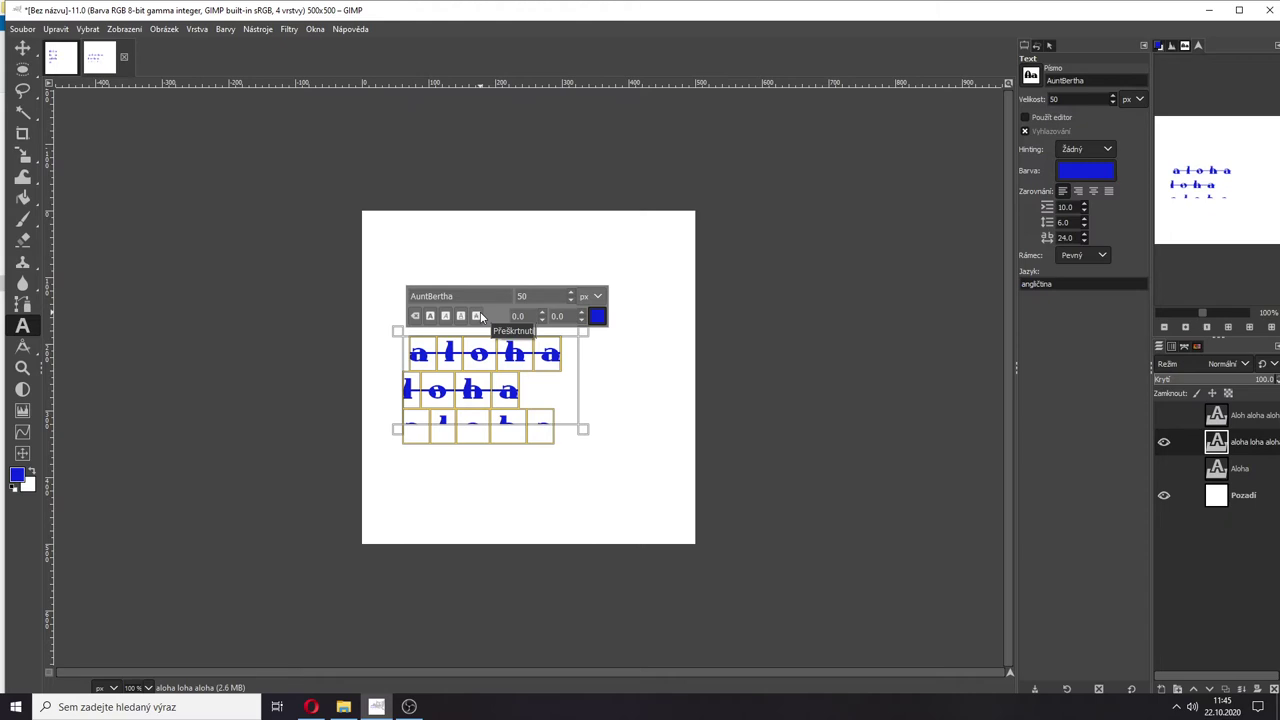
{"action": "left_click", "coordinate": [479, 316]}
{"action": "left_click", "coordinate": [596, 297]}
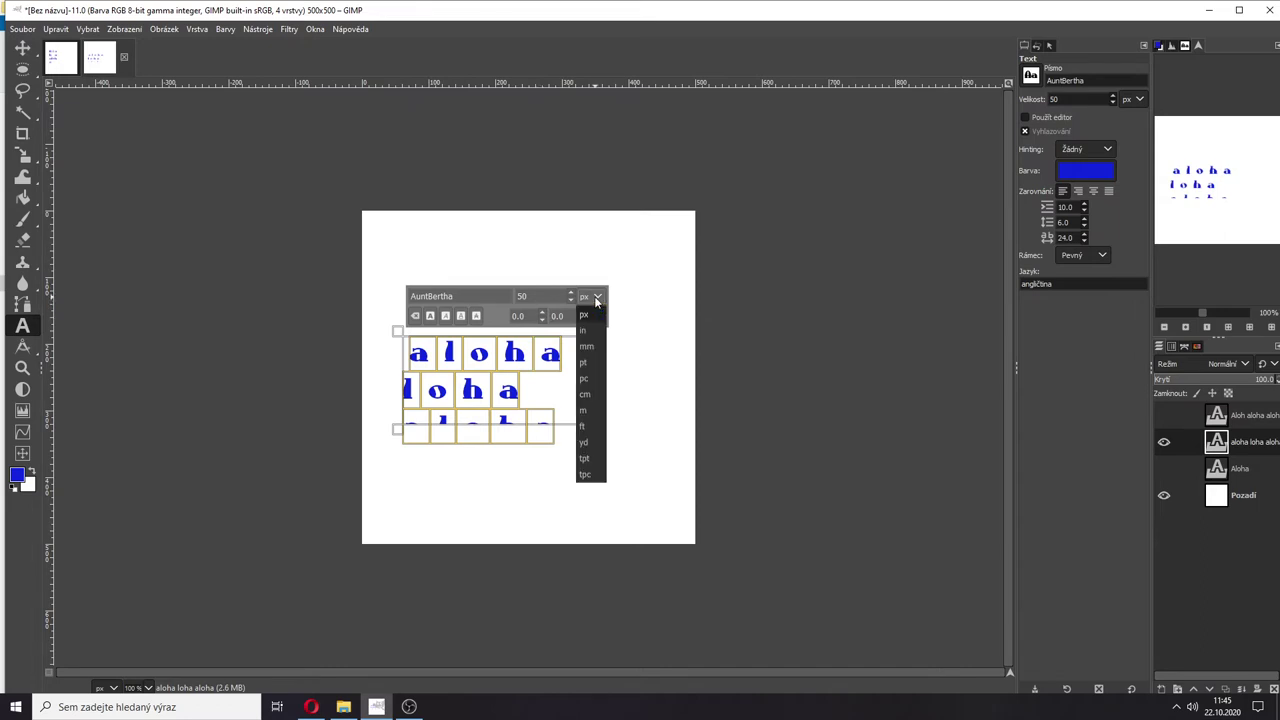
{"action": "left_click", "coordinate": [596, 297]}
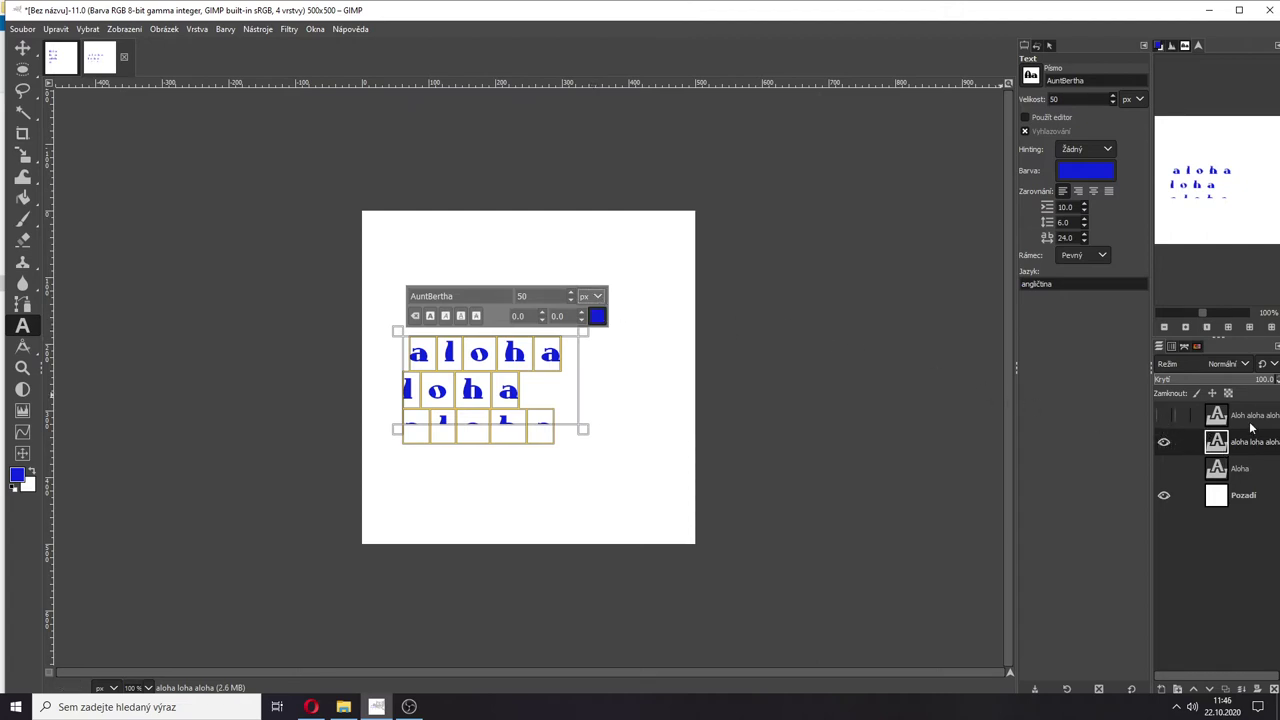
Step: Hide the "aloha loha aloha" layer, and select and show the green "Aloh aloha aloha" text layer
{"action": "left_click", "coordinate": [1184, 416]}
{"action": "left_click", "coordinate": [1163, 441]}
{"action": "left_click", "coordinate": [1163, 415]}
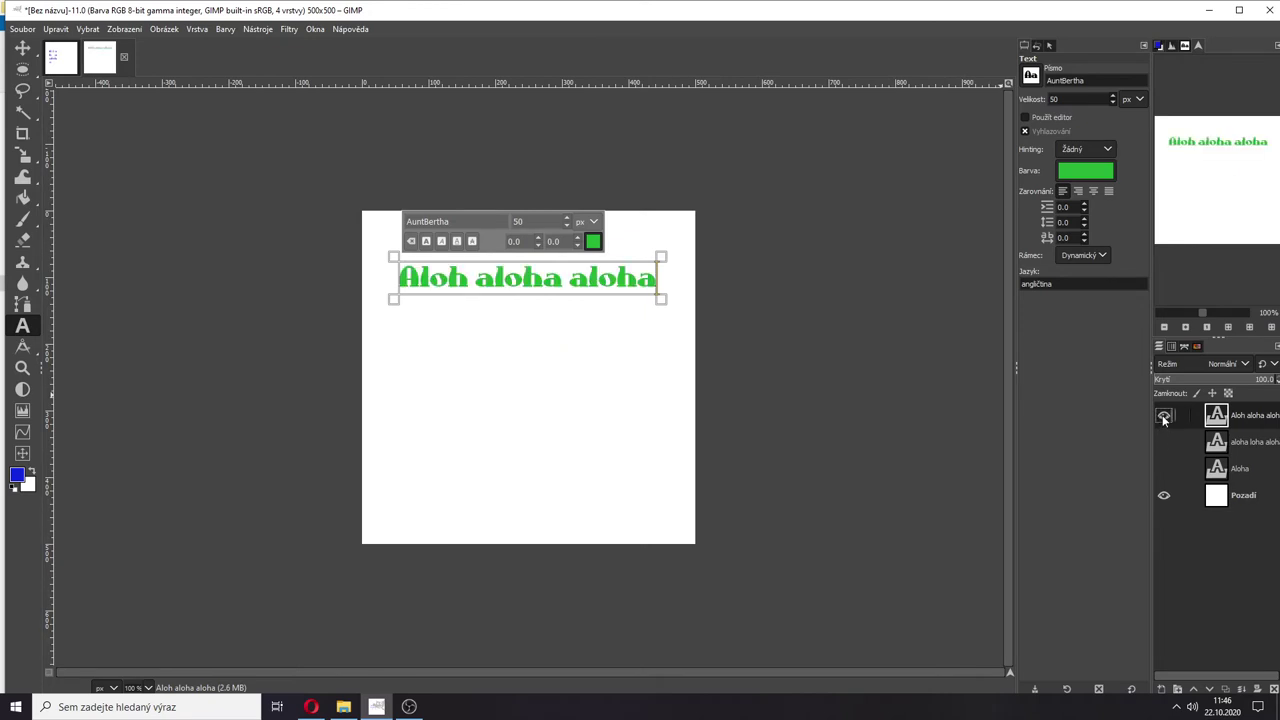
{"action": "left_click", "coordinate": [401, 280]}
Step: Switch the Scale tool from path to layer transformation and enlarge the green text layer proportionally about its centre to about 886 × 114 px
{"action": "left_click", "coordinate": [24, 158]}
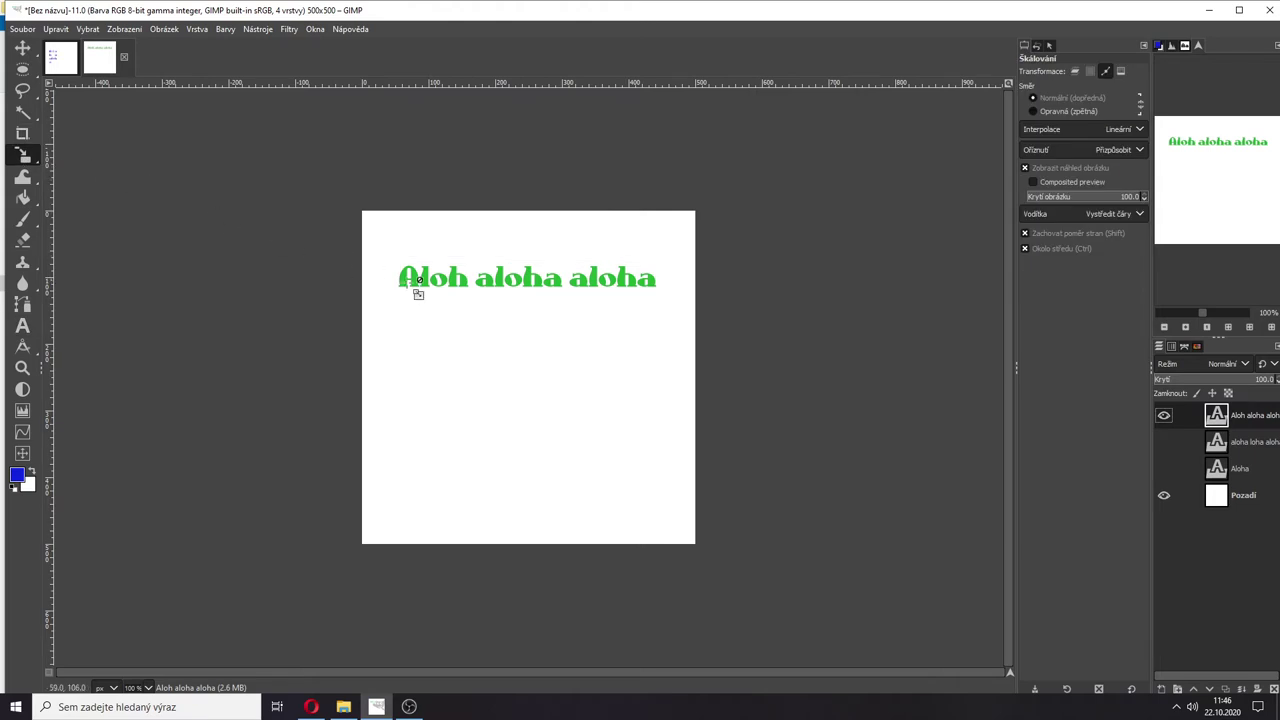
{"action": "mouse_move", "coordinate": [28, 157]}
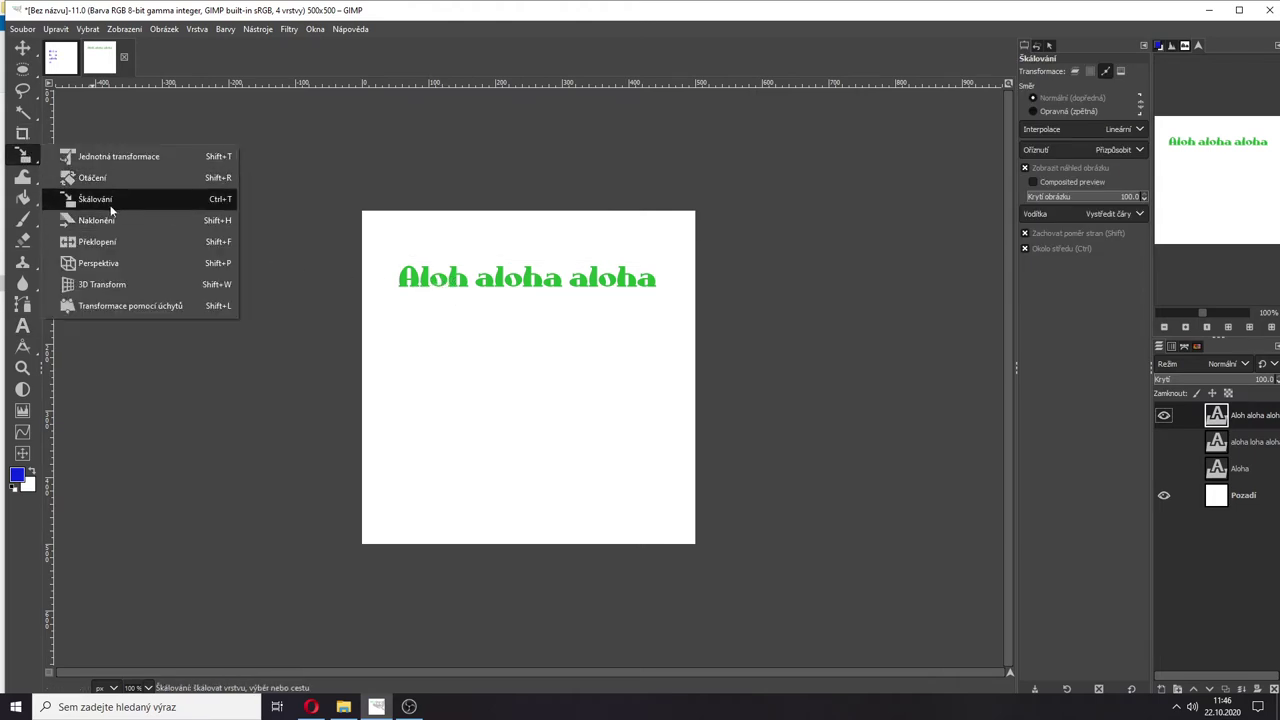
{"action": "left_click", "coordinate": [104, 201]}
{"action": "left_click", "coordinate": [458, 279]}
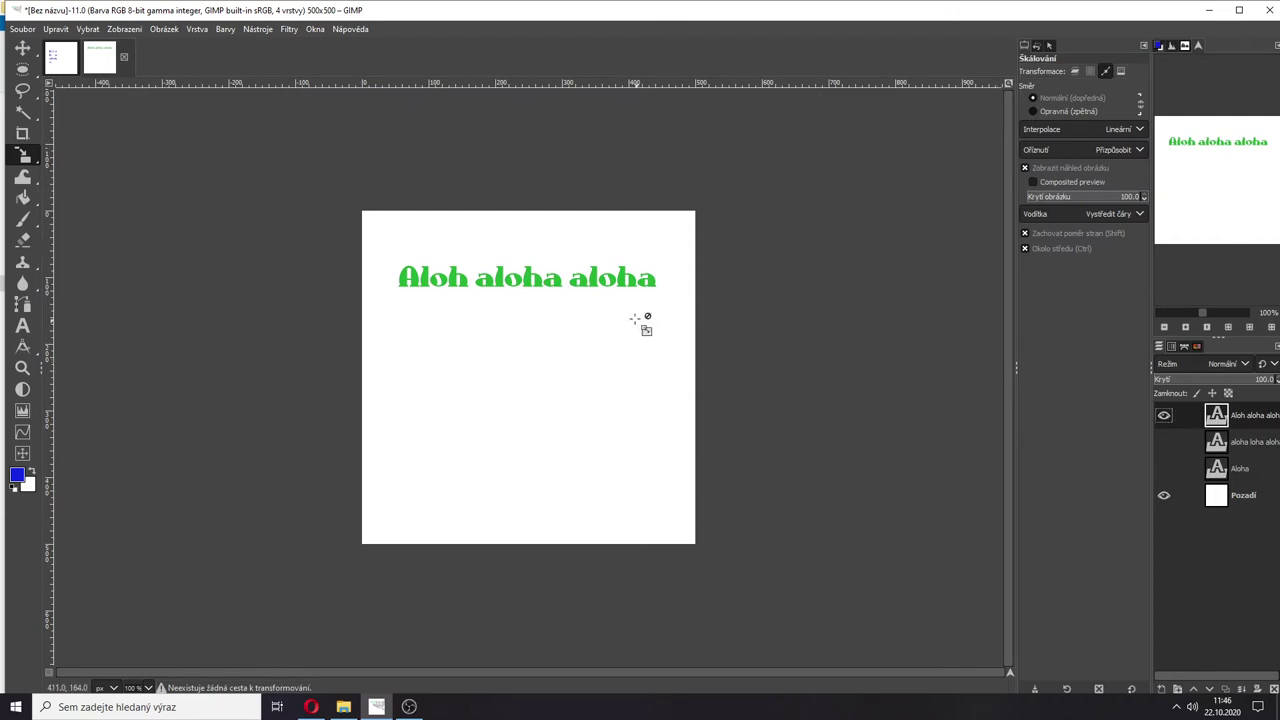
{"action": "left_click", "coordinate": [601, 298]}
{"action": "left_click", "coordinate": [1075, 71]}
{"action": "left_click", "coordinate": [530, 278]}
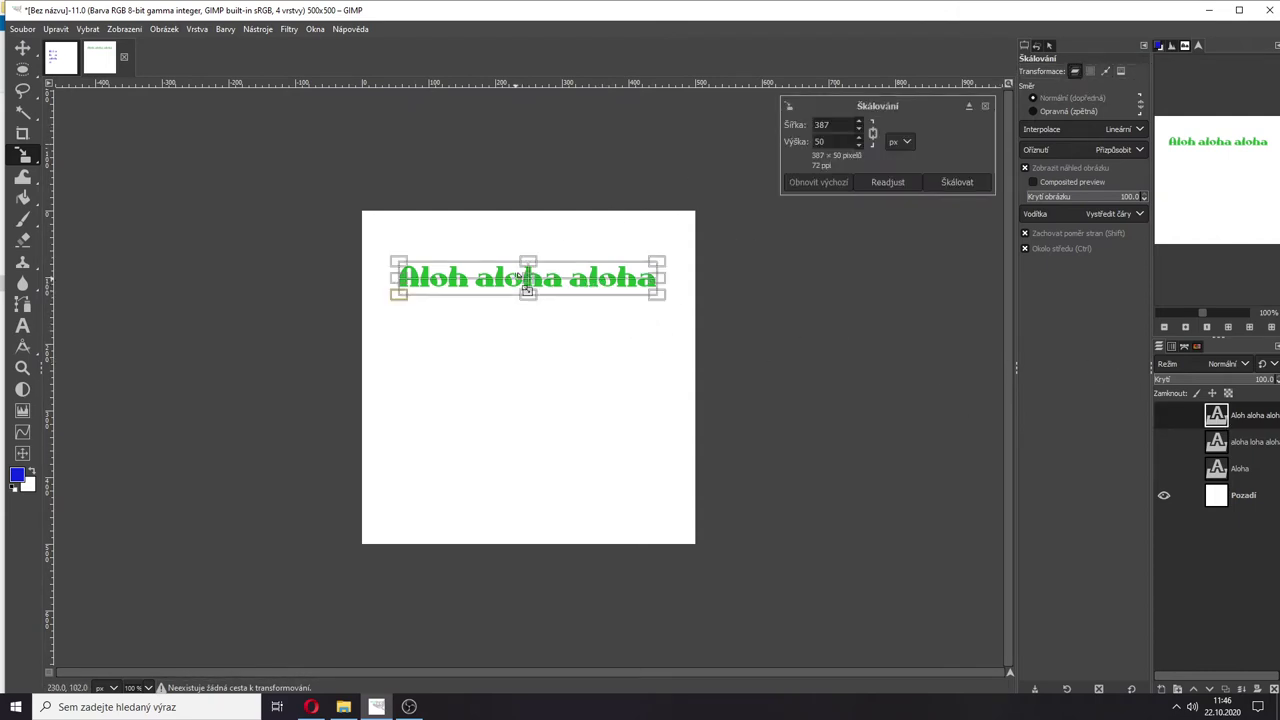
{"action": "left_click_drag", "start_coordinate": [666, 298], "coordinate": [983, 470]}
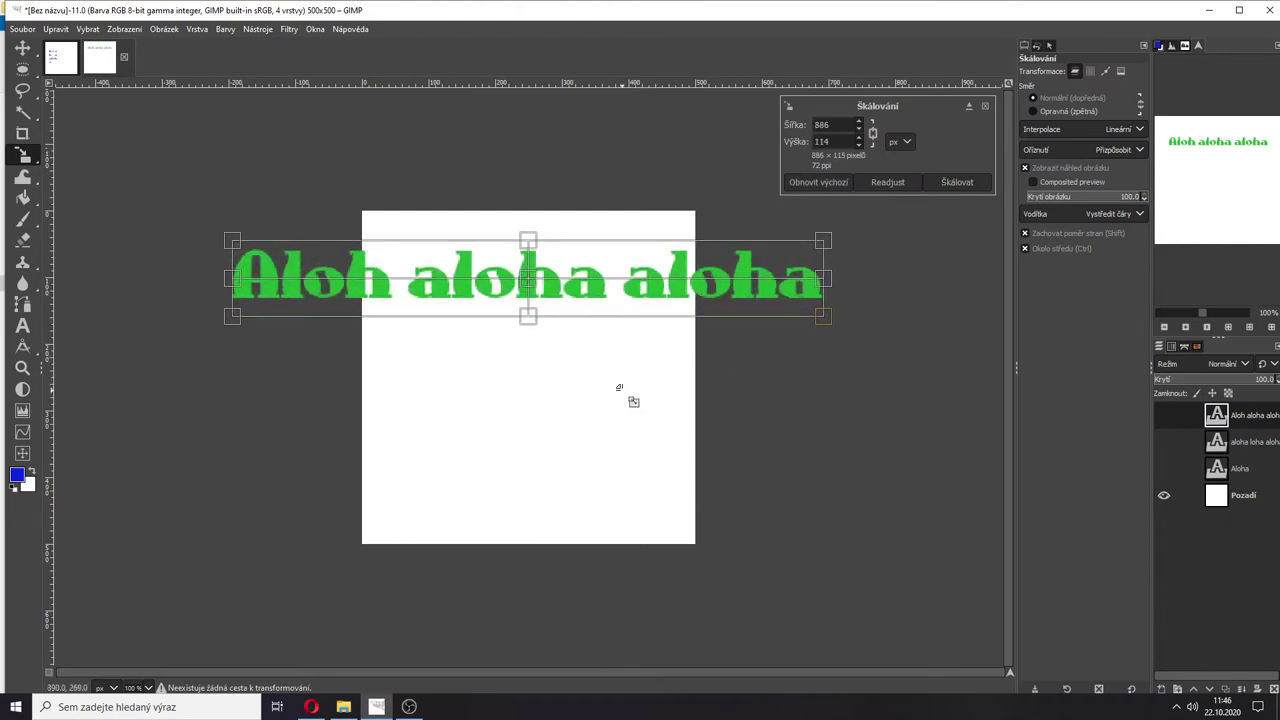
{"action": "key", "text": "Return"}
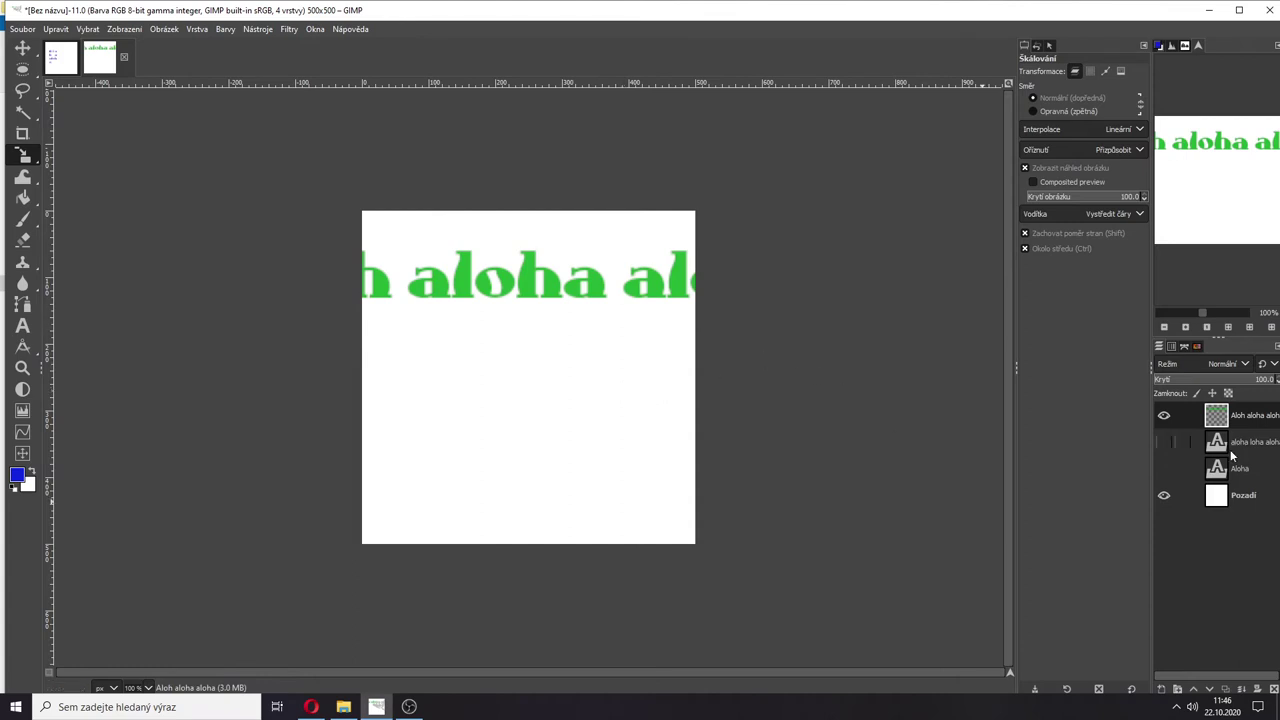
Step: Toggle the visibility of the enlarged green text layer and undo its scaling
{"action": "left_click", "coordinate": [1164, 415]}
{"action": "left_click", "coordinate": [1164, 415]}
{"action": "key", "text": "ctrl+z"}
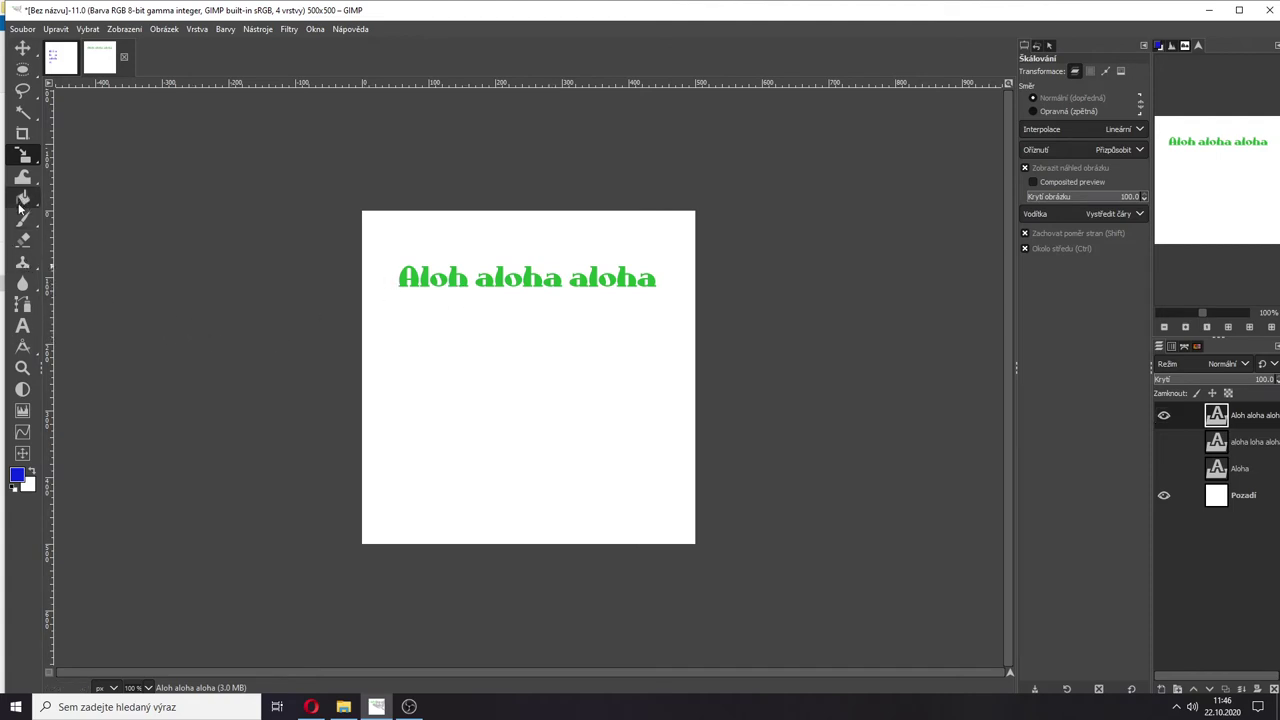
Step: Edit the green text with the Text tool and enlarge only its first letter "A"
{"action": "left_click", "coordinate": [22, 325]}
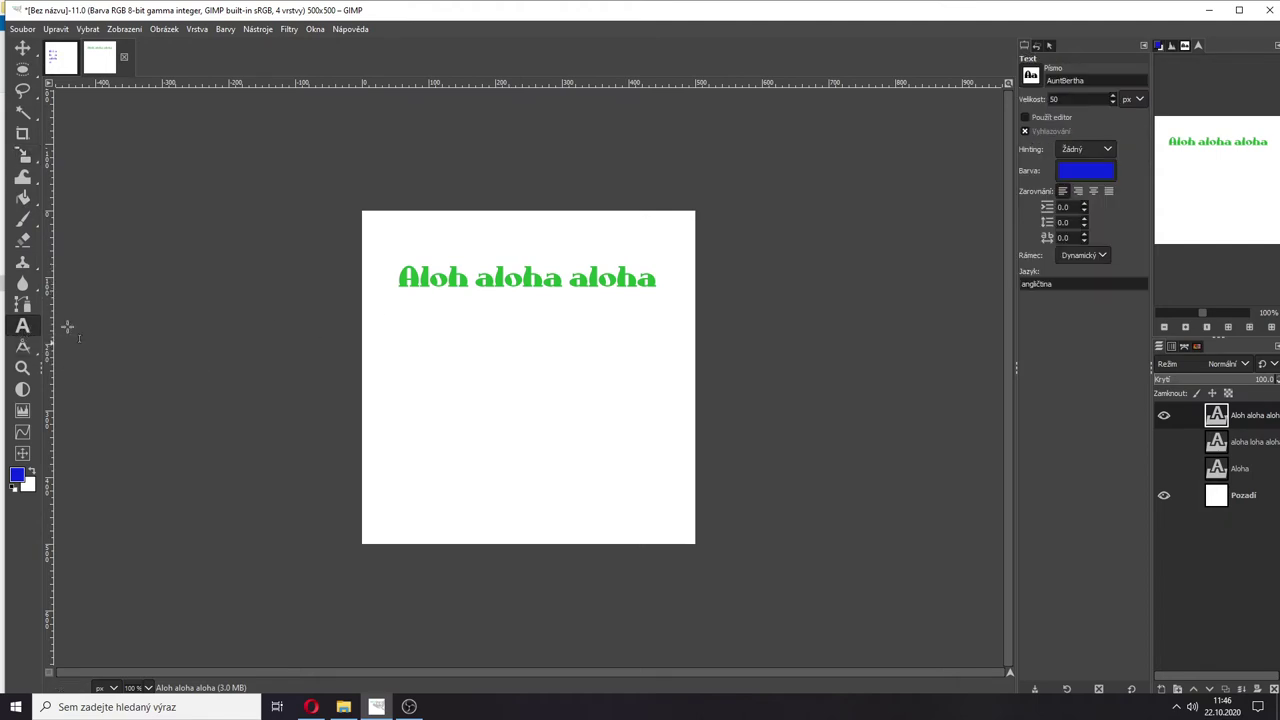
{"action": "left_click", "coordinate": [449, 278]}
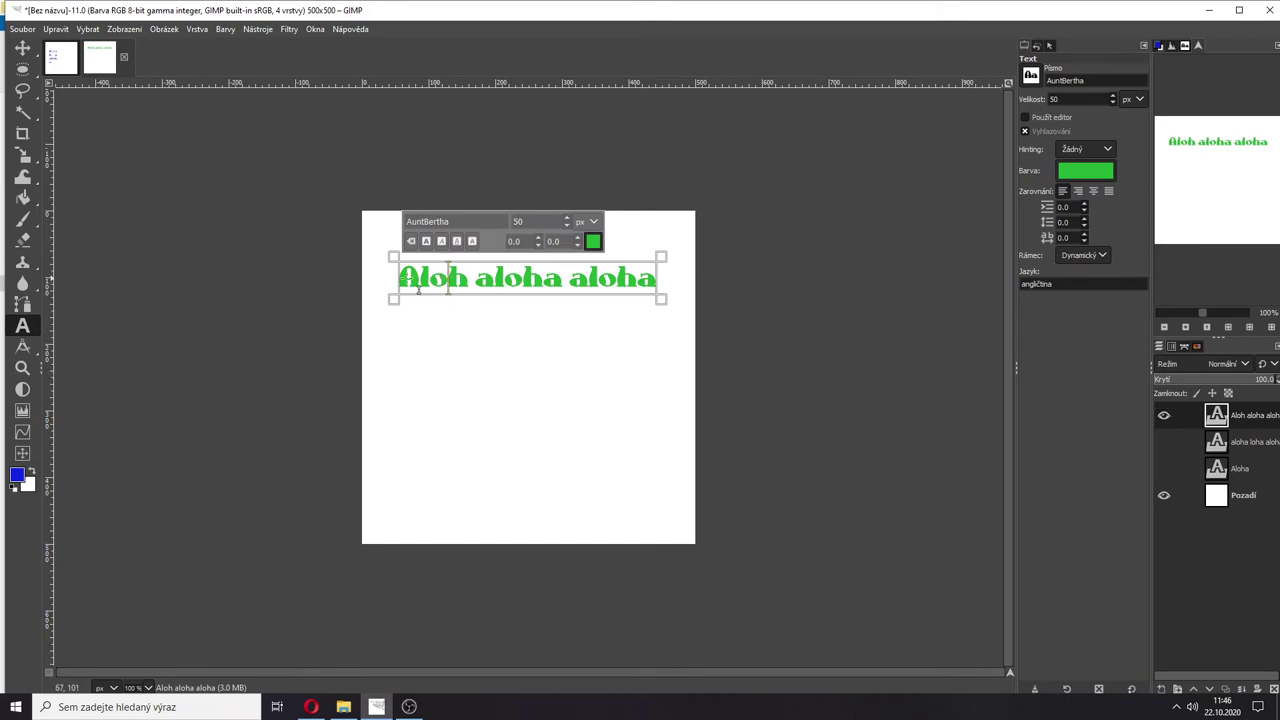
{"action": "left_click_drag", "start_coordinate": [399, 285], "coordinate": [421, 287]}
{"action": "left_click_drag", "start_coordinate": [566, 220], "coordinate": [570, 221]}
Step: Select the word "Aloh" in the green text and set its baseline to 15 and its kerning to 10
{"action": "double_click", "coordinate": [494, 343]}
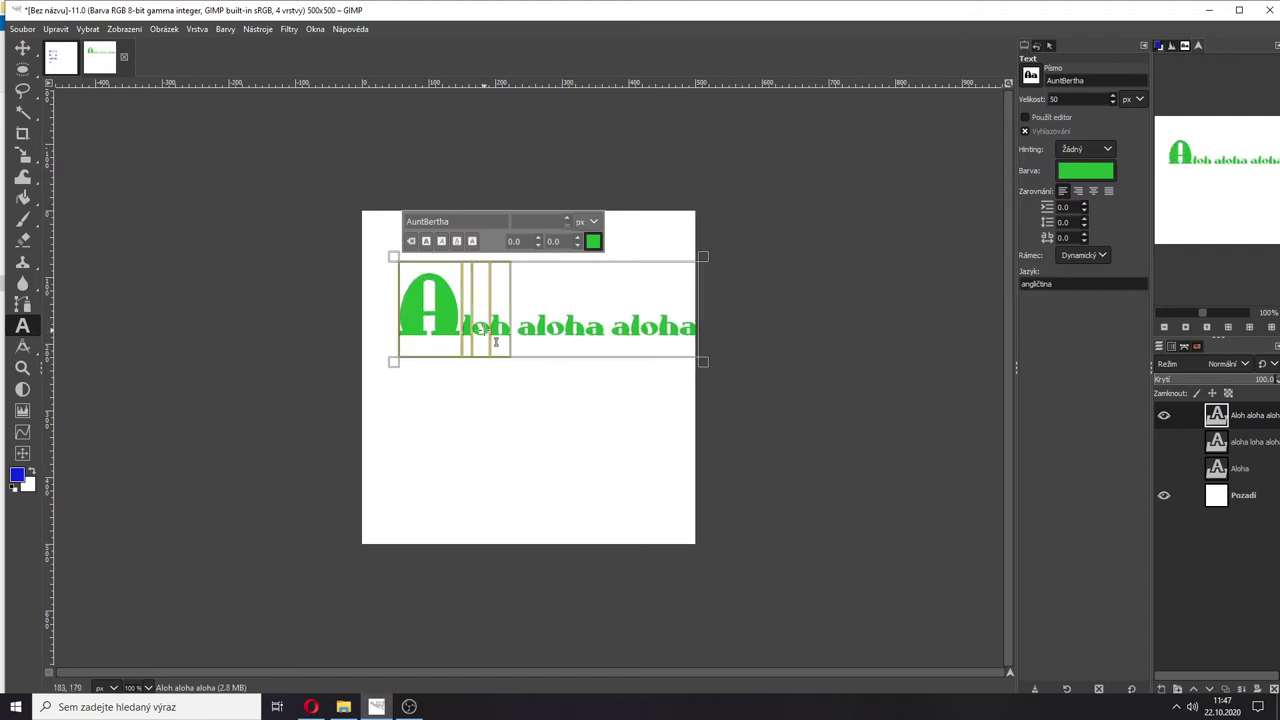
{"action": "left_click", "coordinate": [539, 244]}
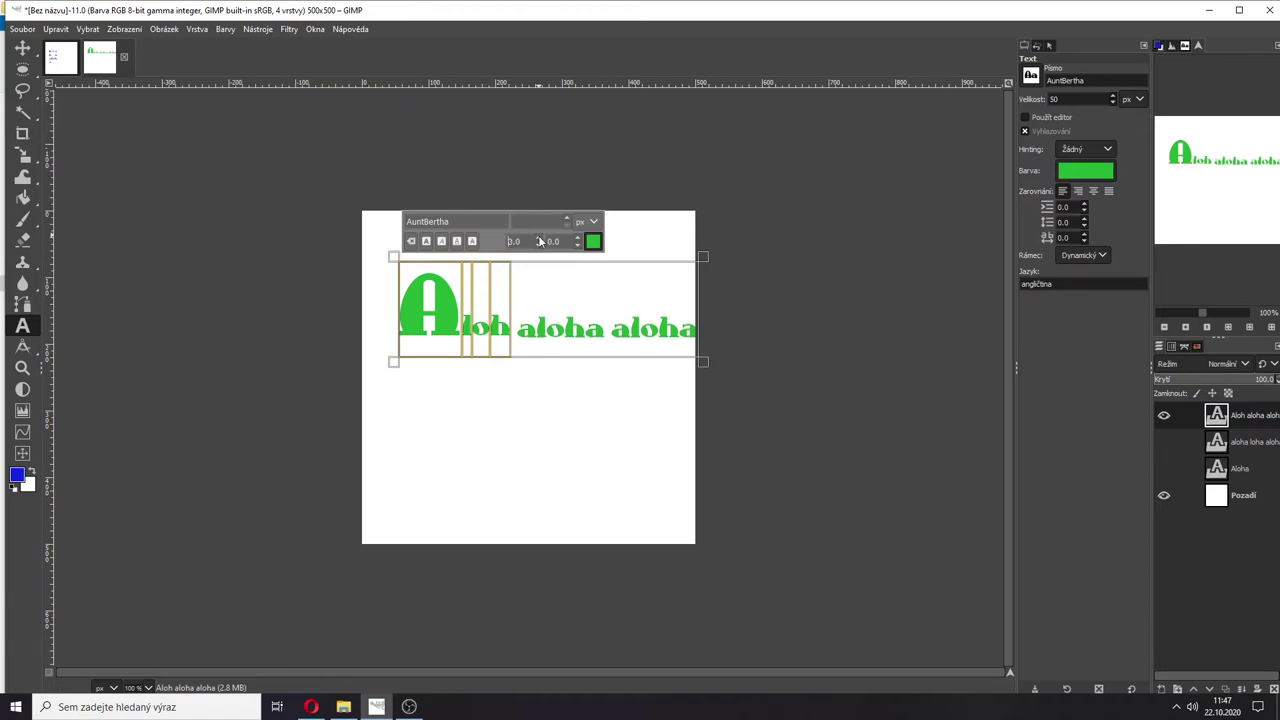
{"action": "left_click_drag", "start_coordinate": [539, 242], "coordinate": [577, 242]}
{"action": "left_click", "coordinate": [577, 242]}
{"action": "left_click", "coordinate": [577, 242]}
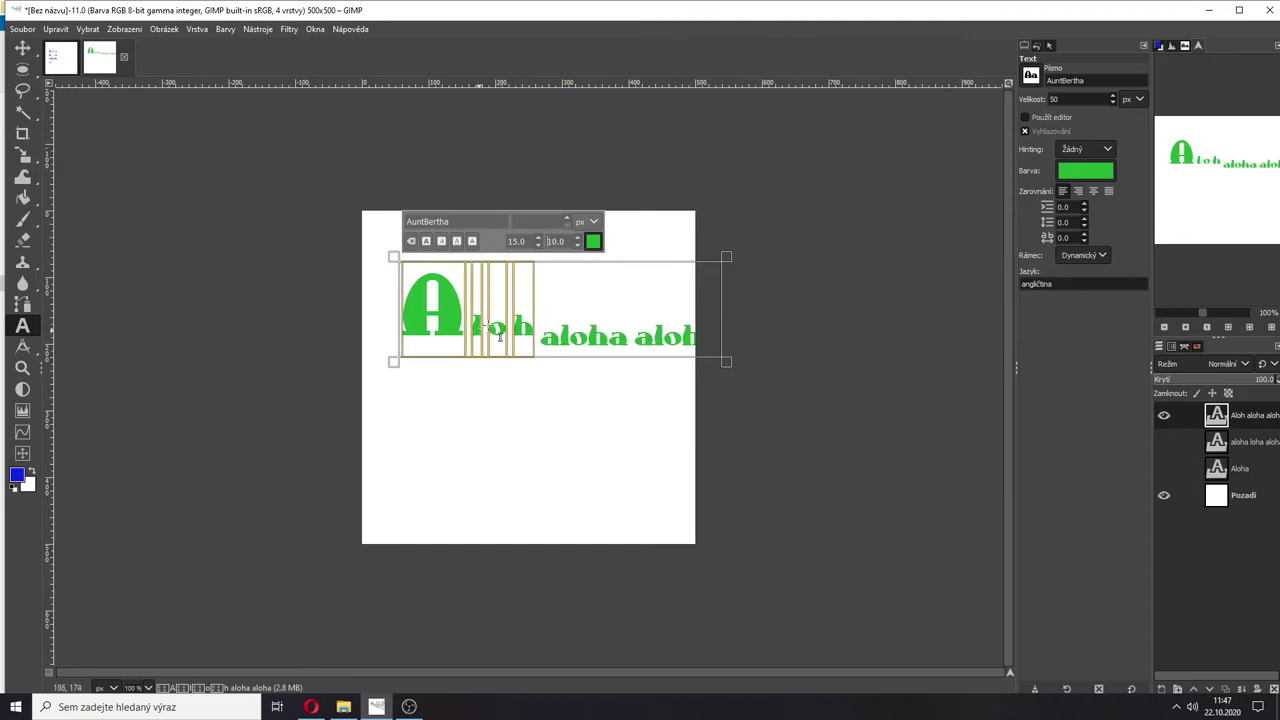
Step: Set the size of only the letter "o" in "Aloh" to 114 px and leave the text box
{"action": "left_click", "coordinate": [501, 336]}
{"action": "left_click_drag", "start_coordinate": [486, 326], "coordinate": [506, 330]}
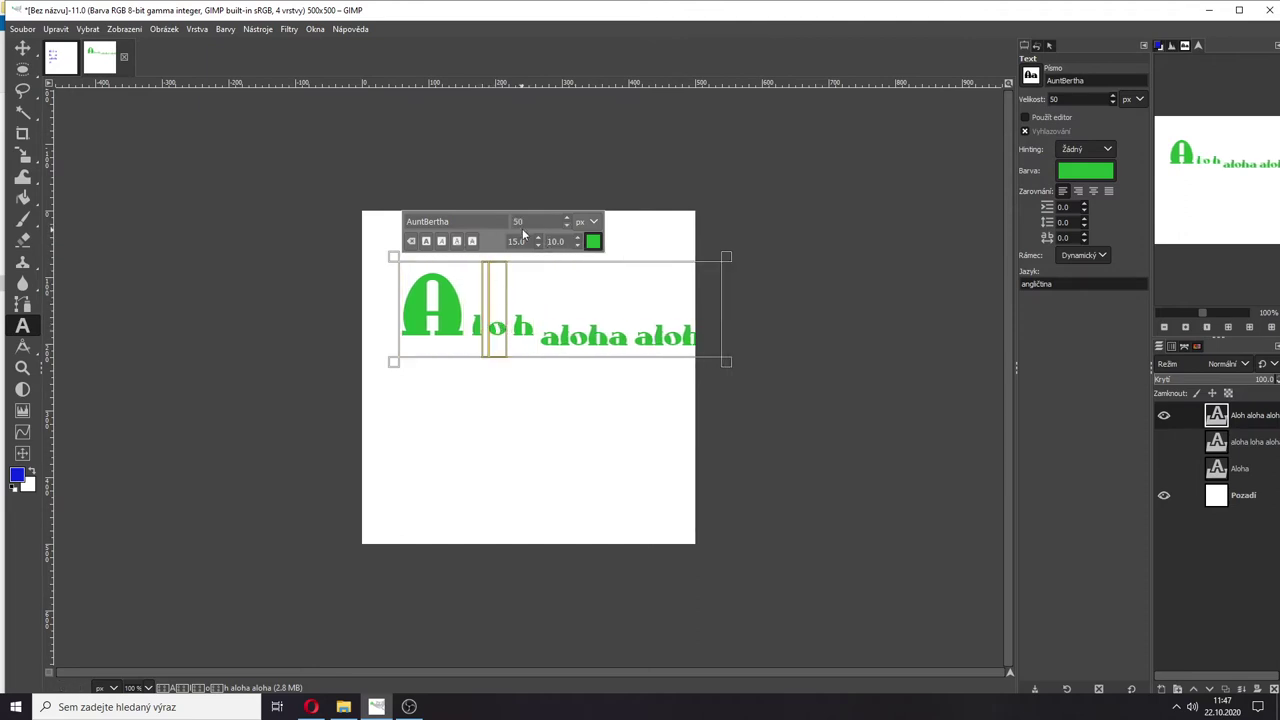
{"action": "left_click_drag", "start_coordinate": [566, 219], "coordinate": [569, 221]}
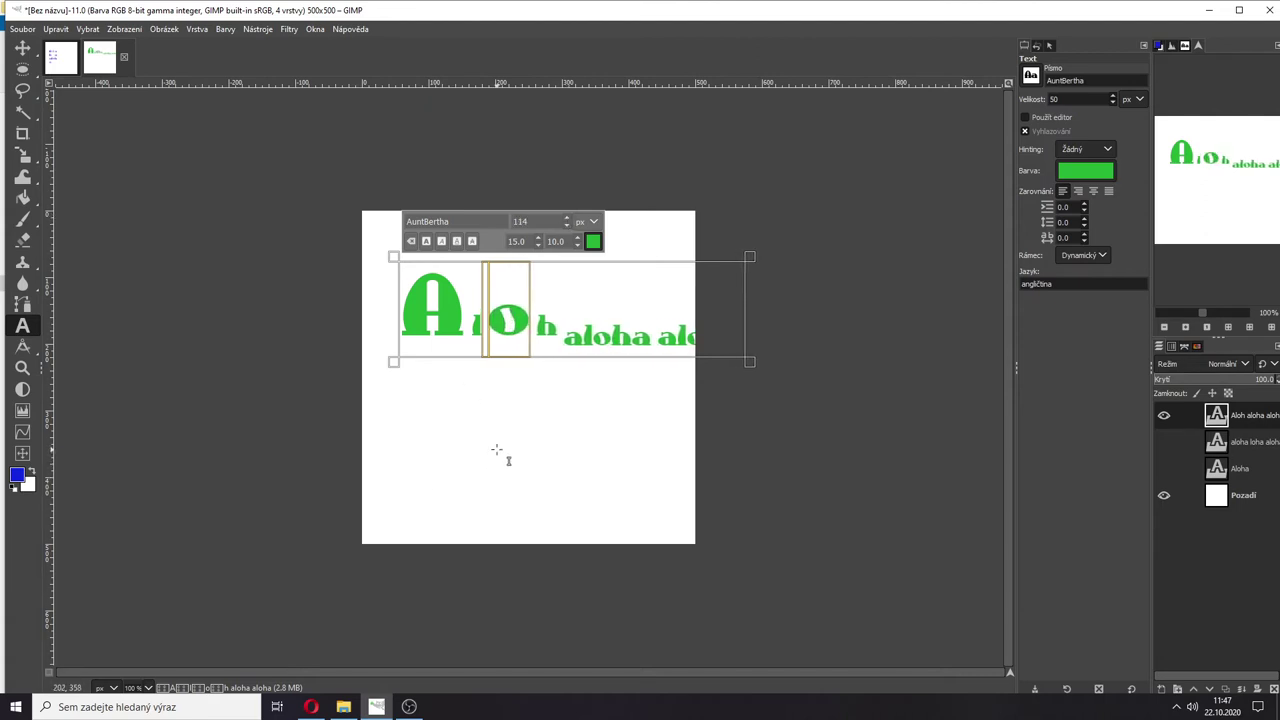
{"action": "left_click", "coordinate": [550, 453]}
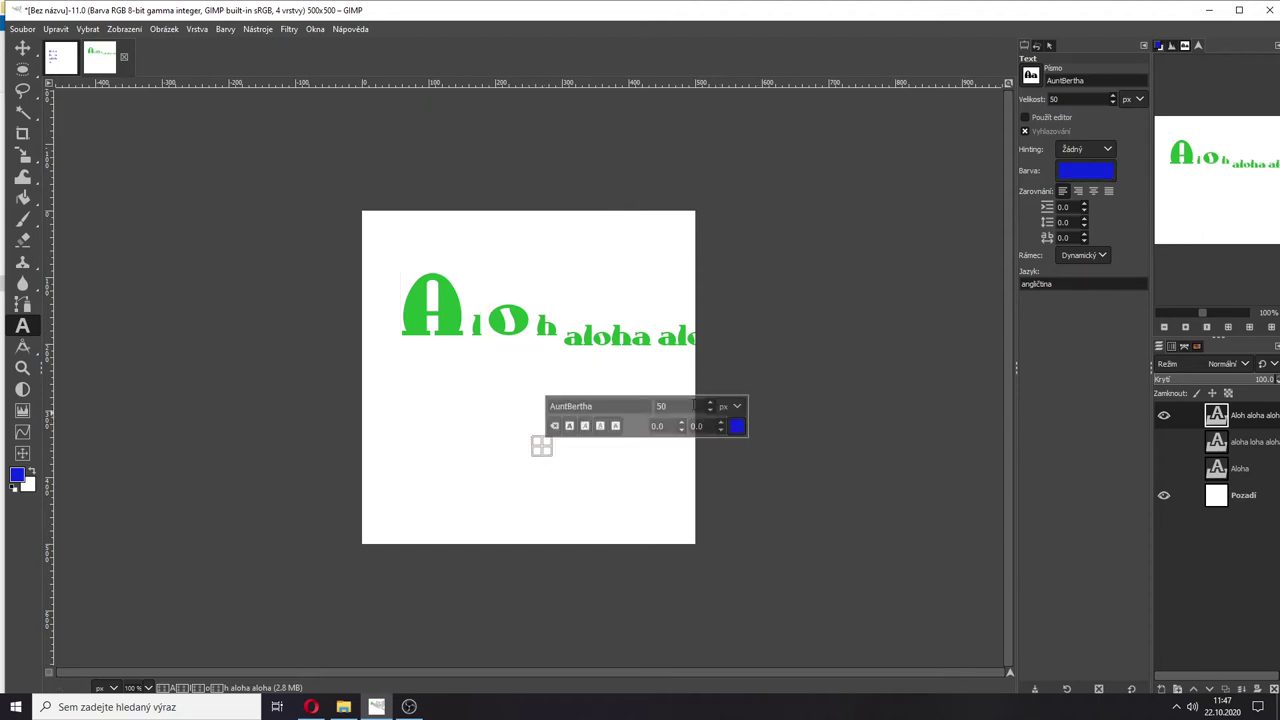
Step: Hide the green text layer and revert the image through the undo history to its initial blank background
{"action": "left_click", "coordinate": [1164, 416]}
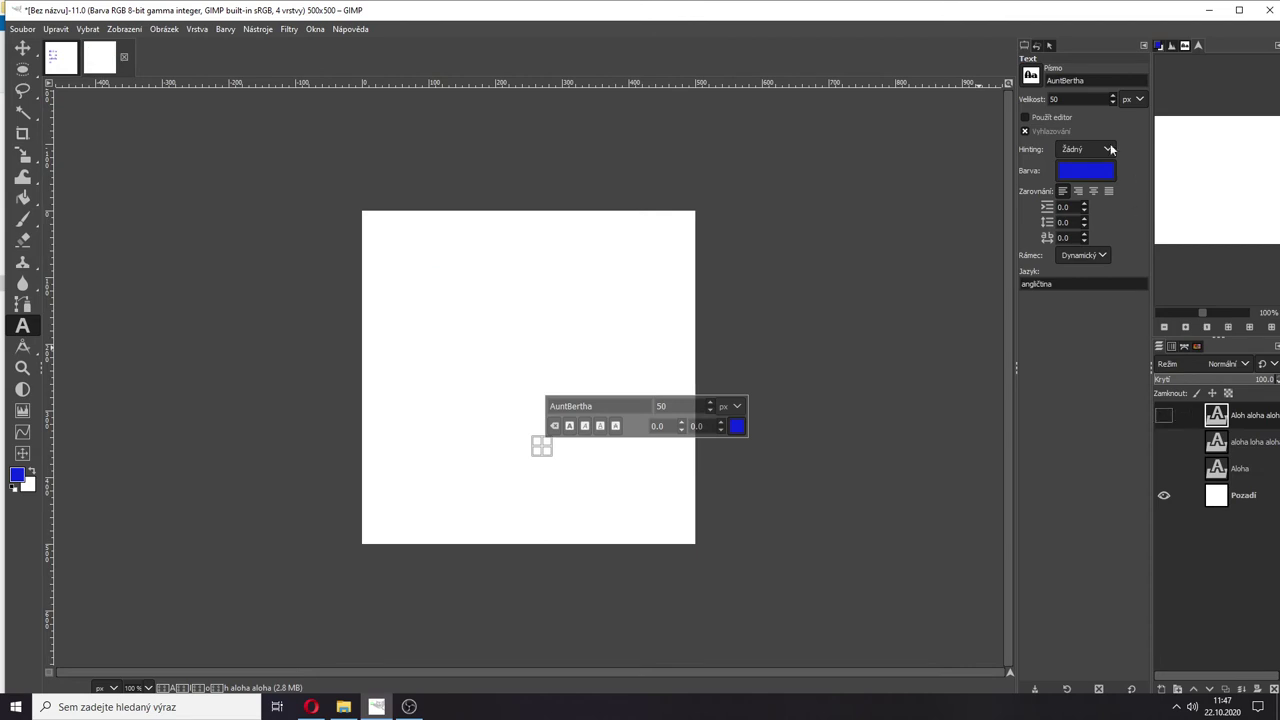
{"action": "left_click", "coordinate": [1036, 46]}
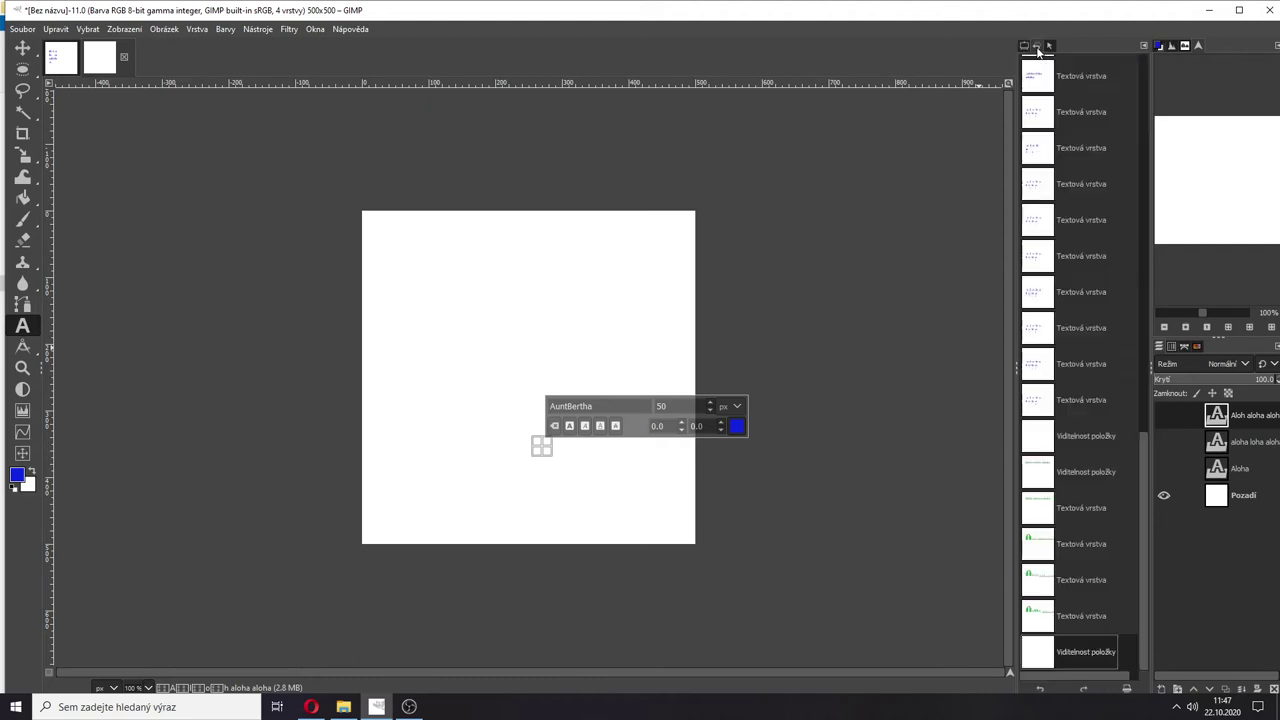
{"action": "scroll", "coordinate": [1068, 190], "scroll_direction": "up", "scroll_amount": 5}
{"action": "left_click", "coordinate": [1070, 74]}
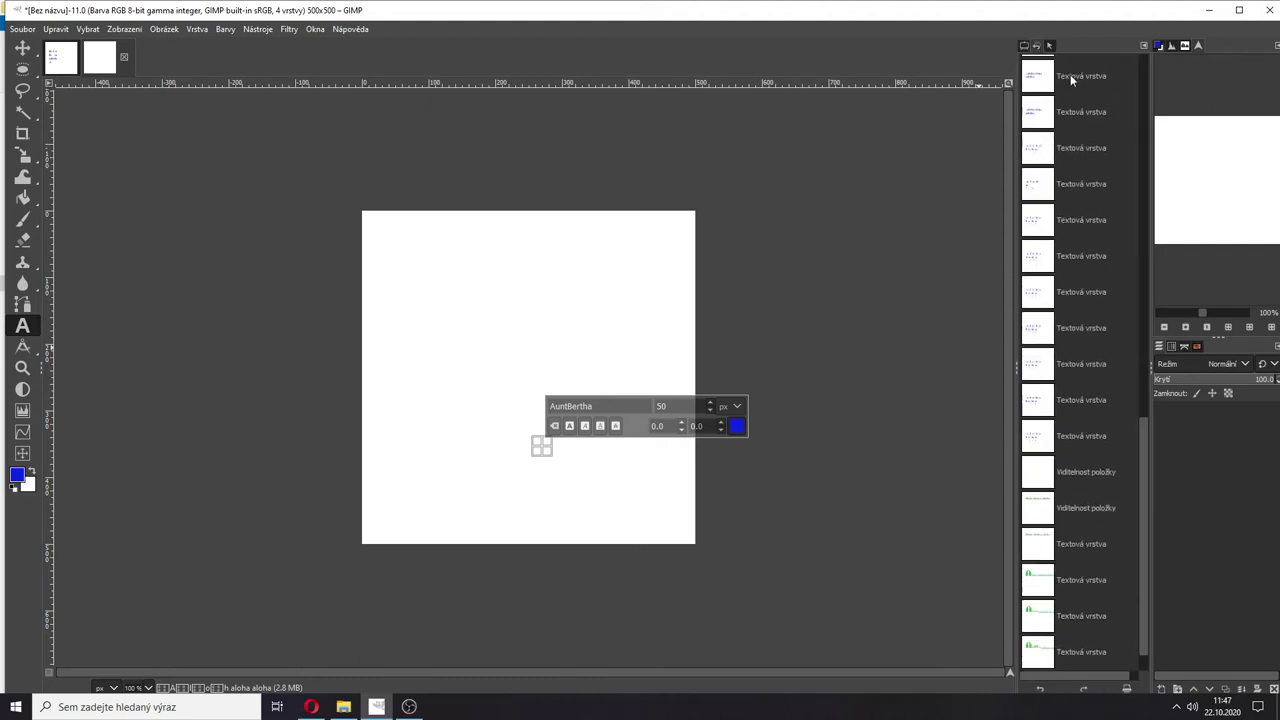
{"action": "left_click", "coordinate": [1024, 46]}
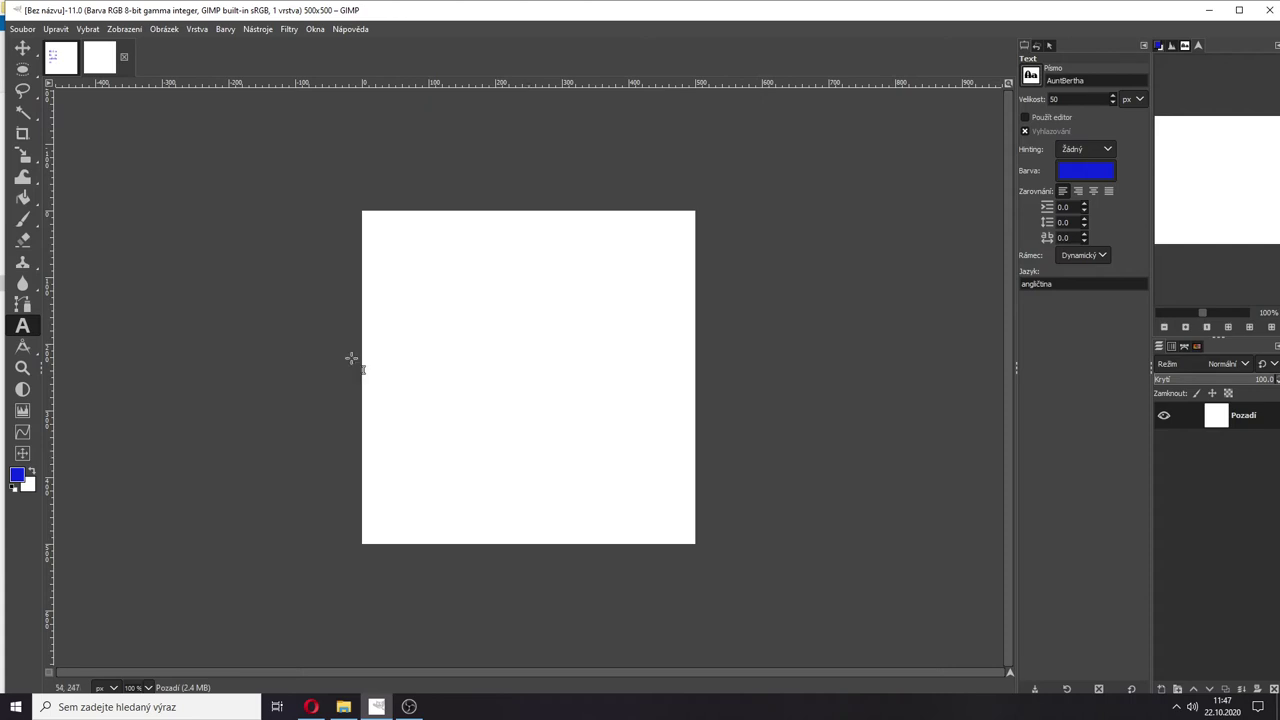
Step: Draw an open four-anchor trapezoid path about 340 px wide and 155 px high with the Paths tool, and create a selection from it
{"action": "left_click", "coordinate": [32, 310]}
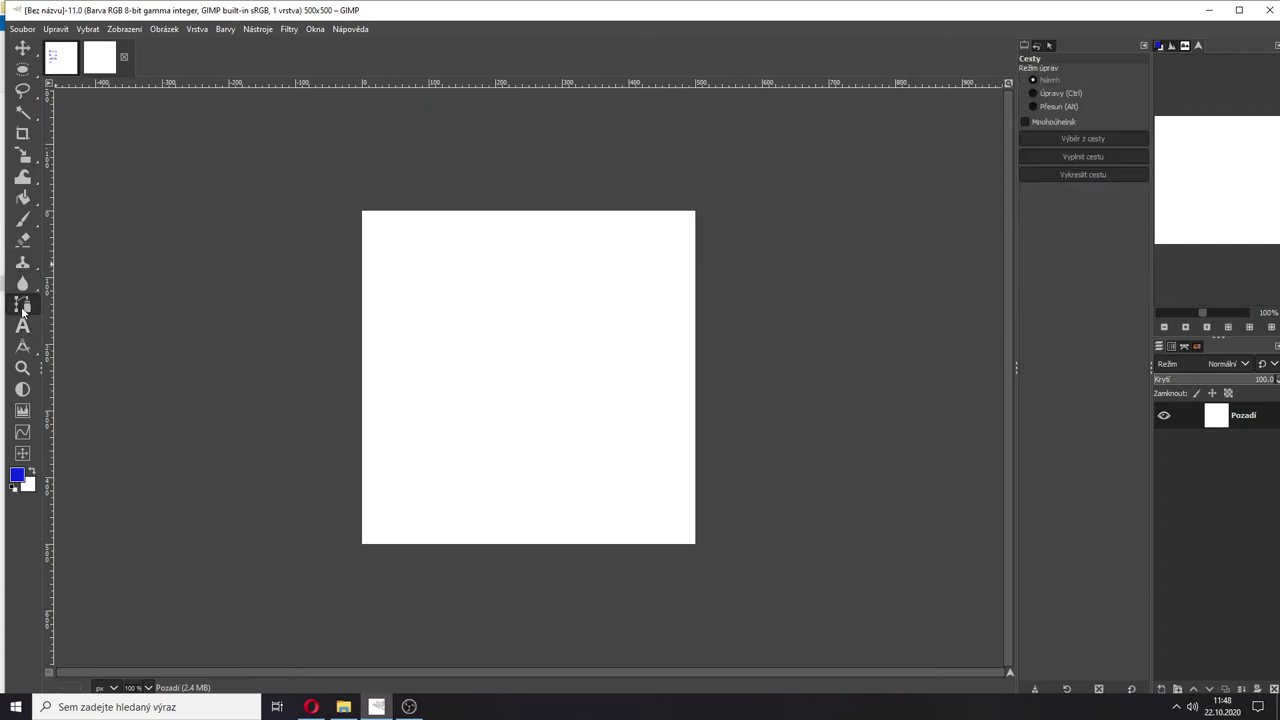
{"action": "left_click", "coordinate": [404, 402]}
{"action": "left_click", "coordinate": [451, 302]}
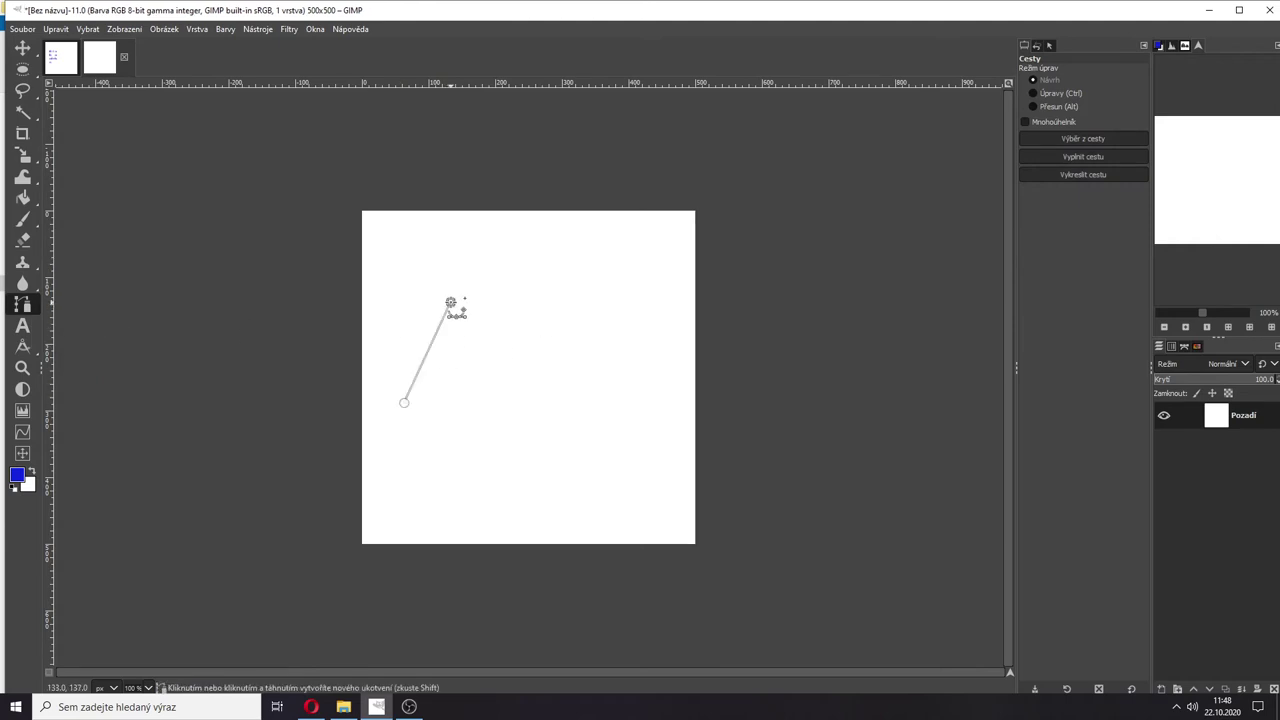
{"action": "left_click", "coordinate": [572, 305]}
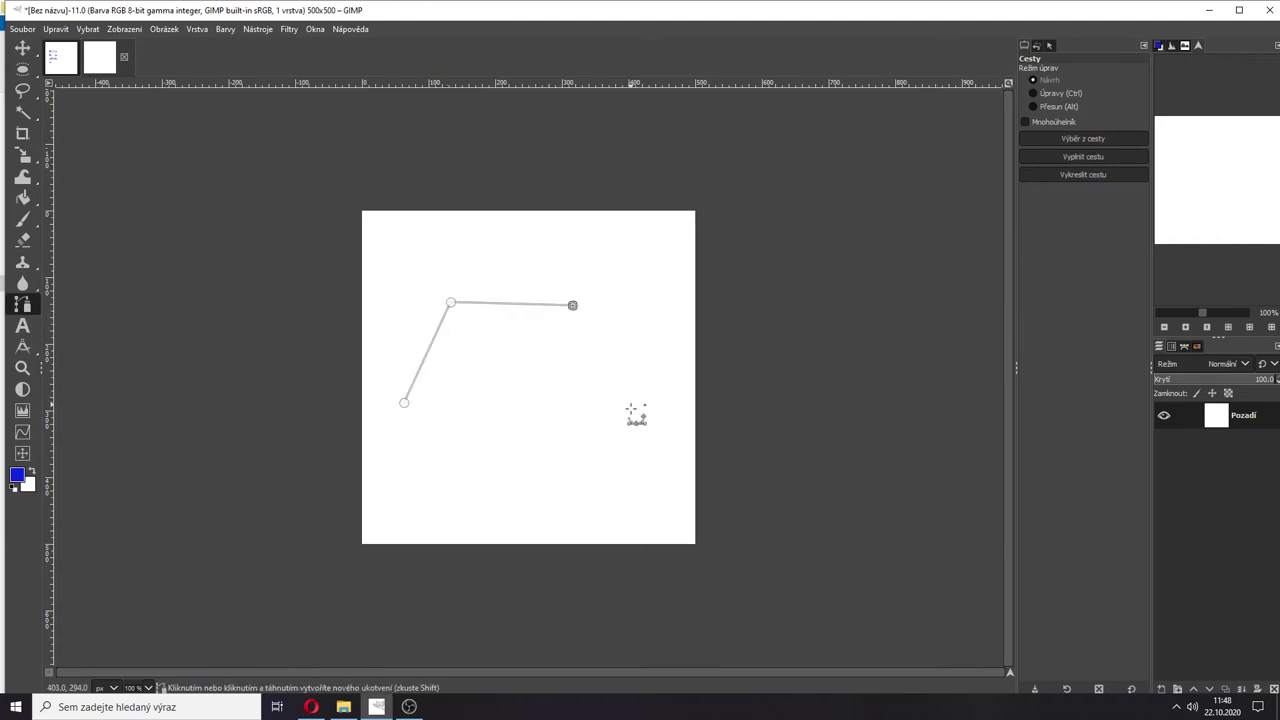
{"action": "left_click", "coordinate": [630, 405]}
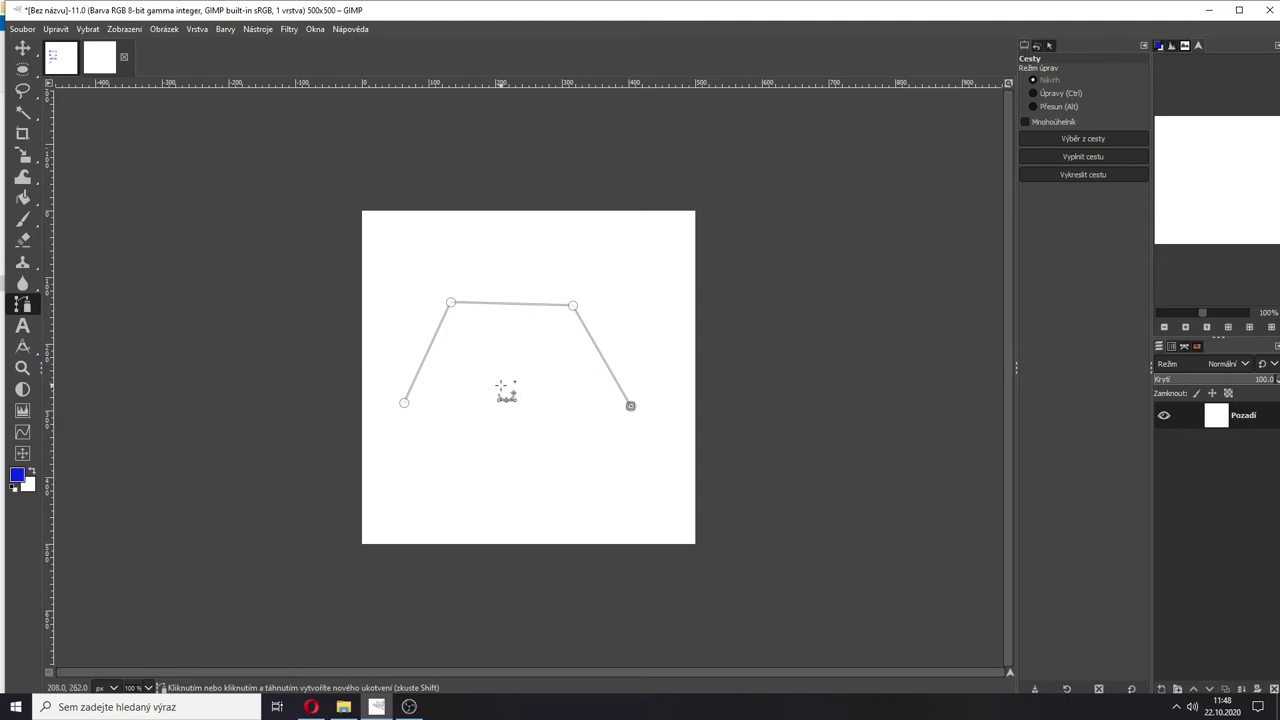
{"action": "key", "text": "shift+v"}
Step: Rename the trapezoid path as "cesta1"
{"action": "left_click", "coordinate": [1185, 348]}
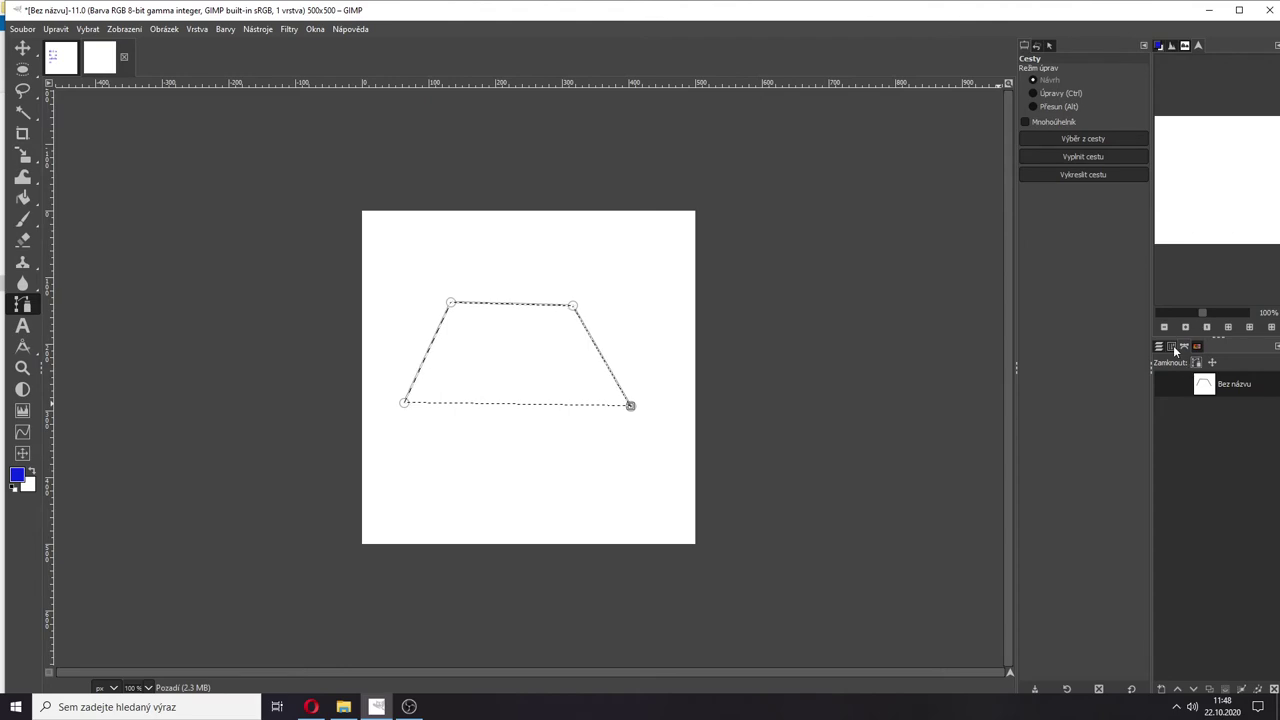
{"action": "left_click", "coordinate": [1160, 347]}
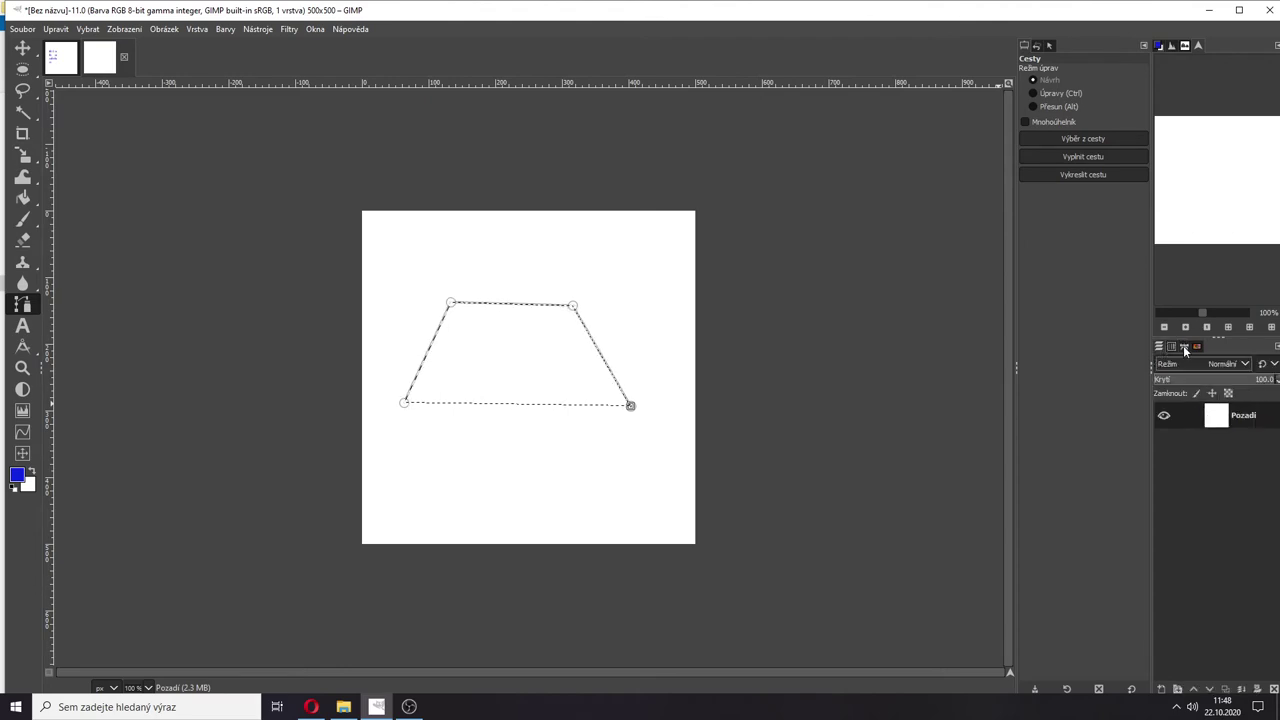
{"action": "left_click", "coordinate": [1184, 348]}
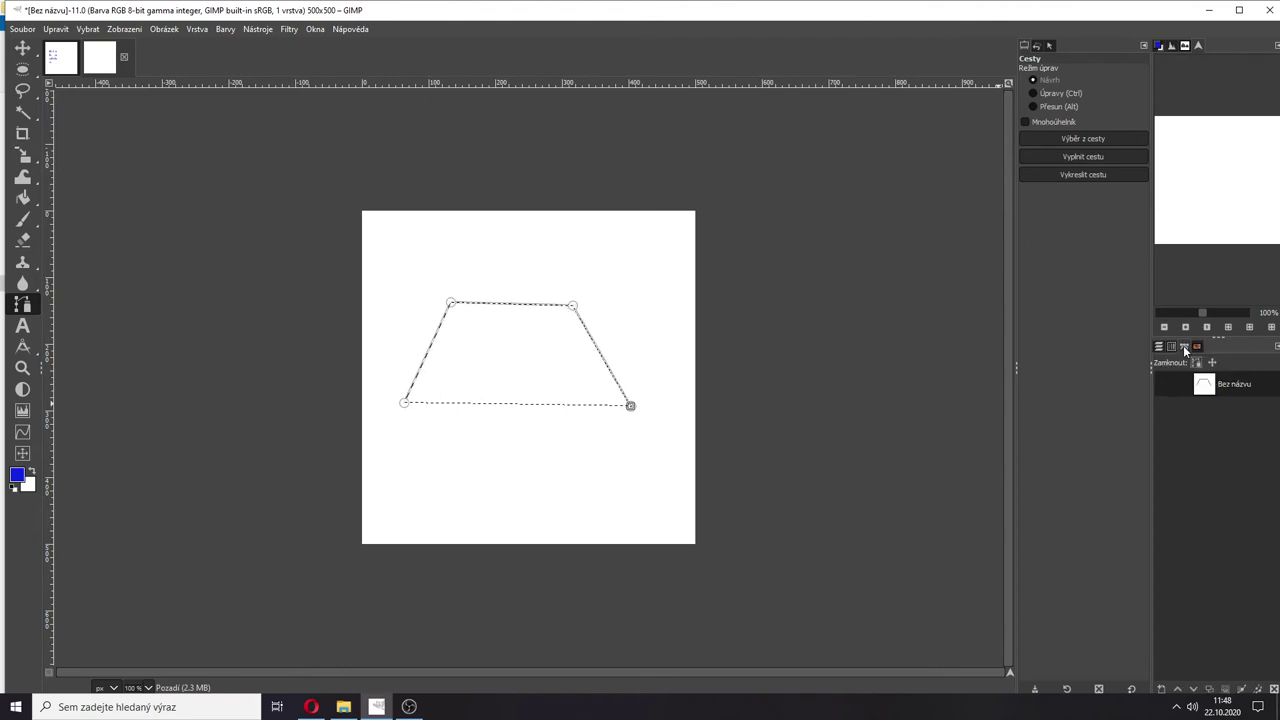
{"action": "double_click", "coordinate": [1231, 390]}
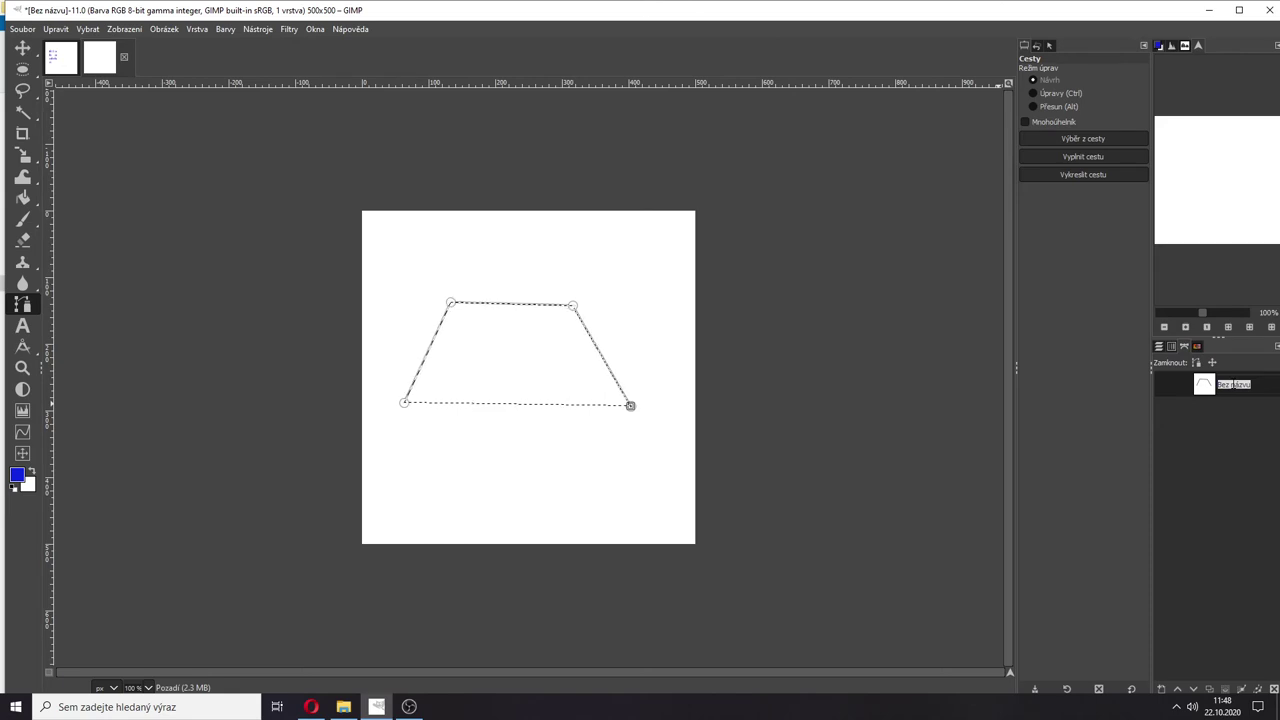
{"action": "type", "text": "ce"}
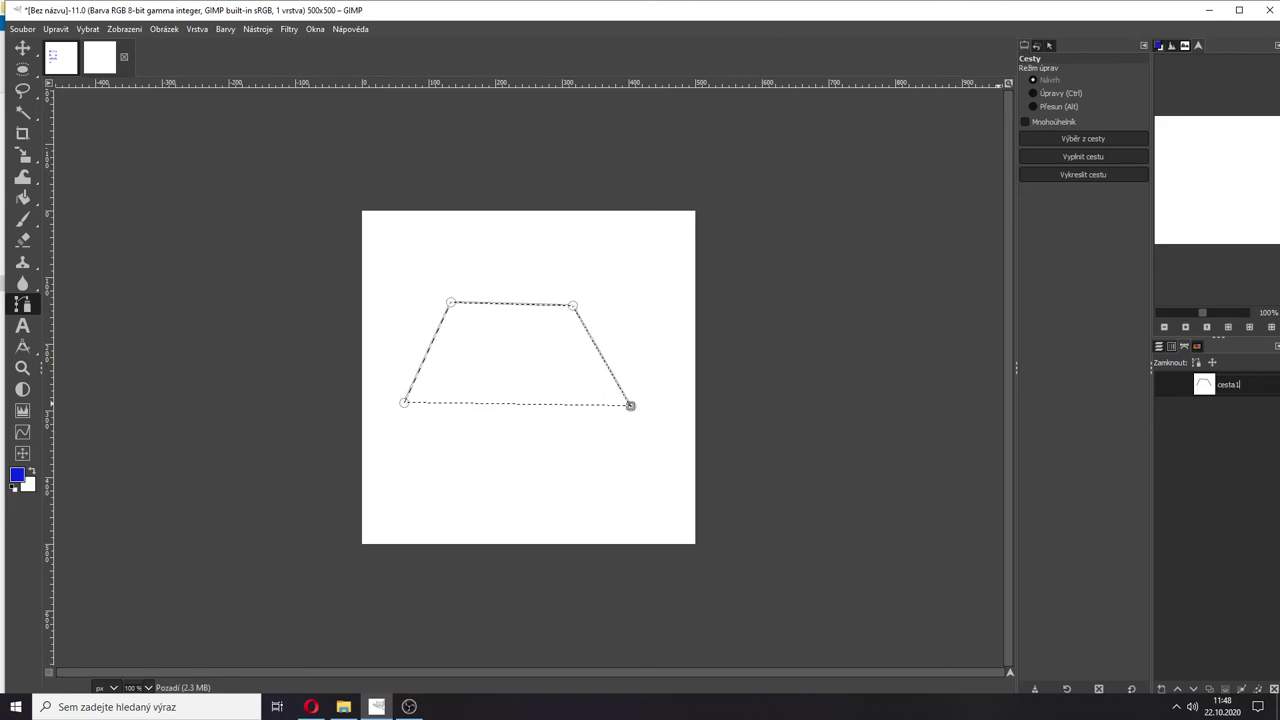
{"action": "type", "text": "sta1"}
{"action": "key", "text": "Return"}
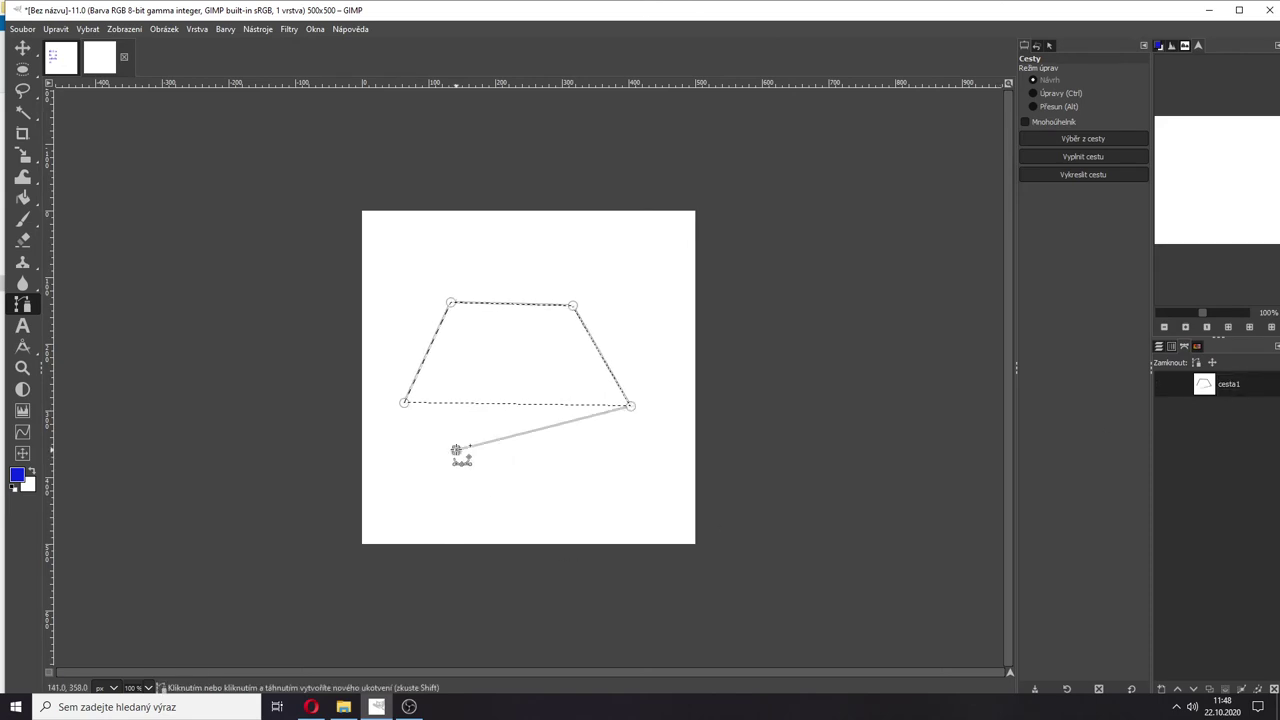
{"action": "key", "text": "ctrl"}
{"action": "left_click", "coordinate": [587, 471]}
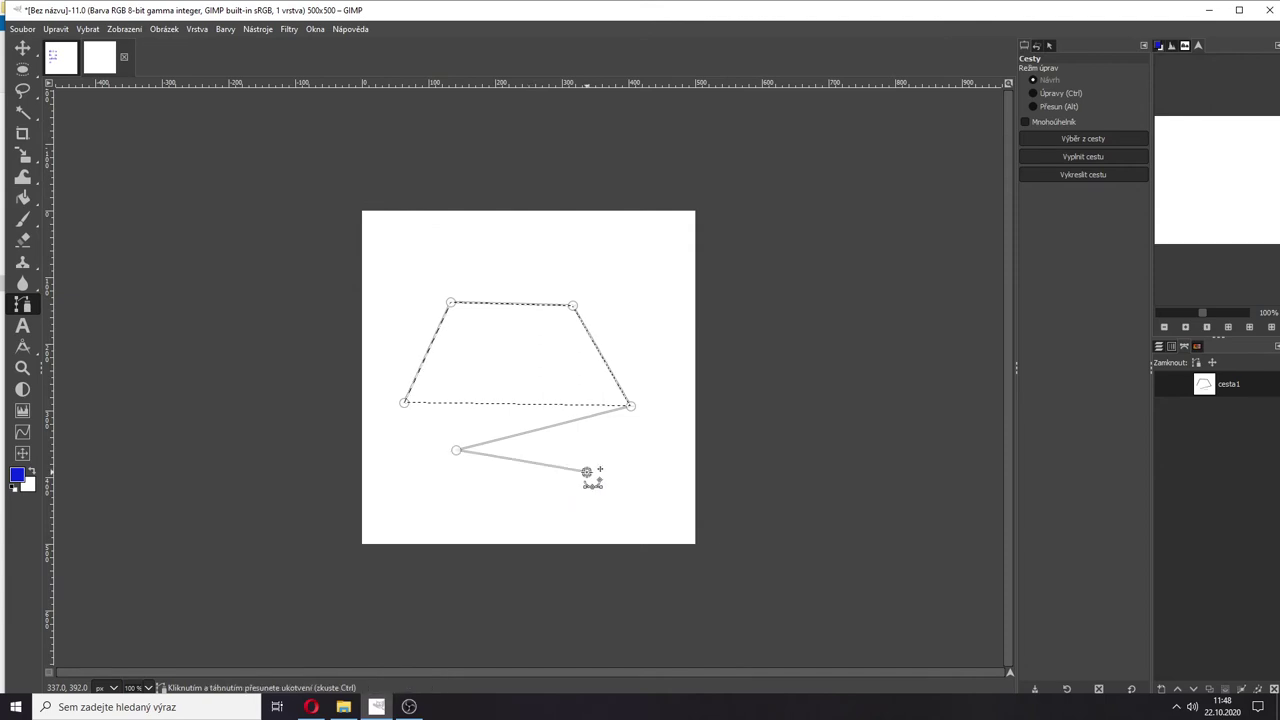
{"action": "key", "text": "BackSpace"}
{"action": "key", "text": "BackSpace"}
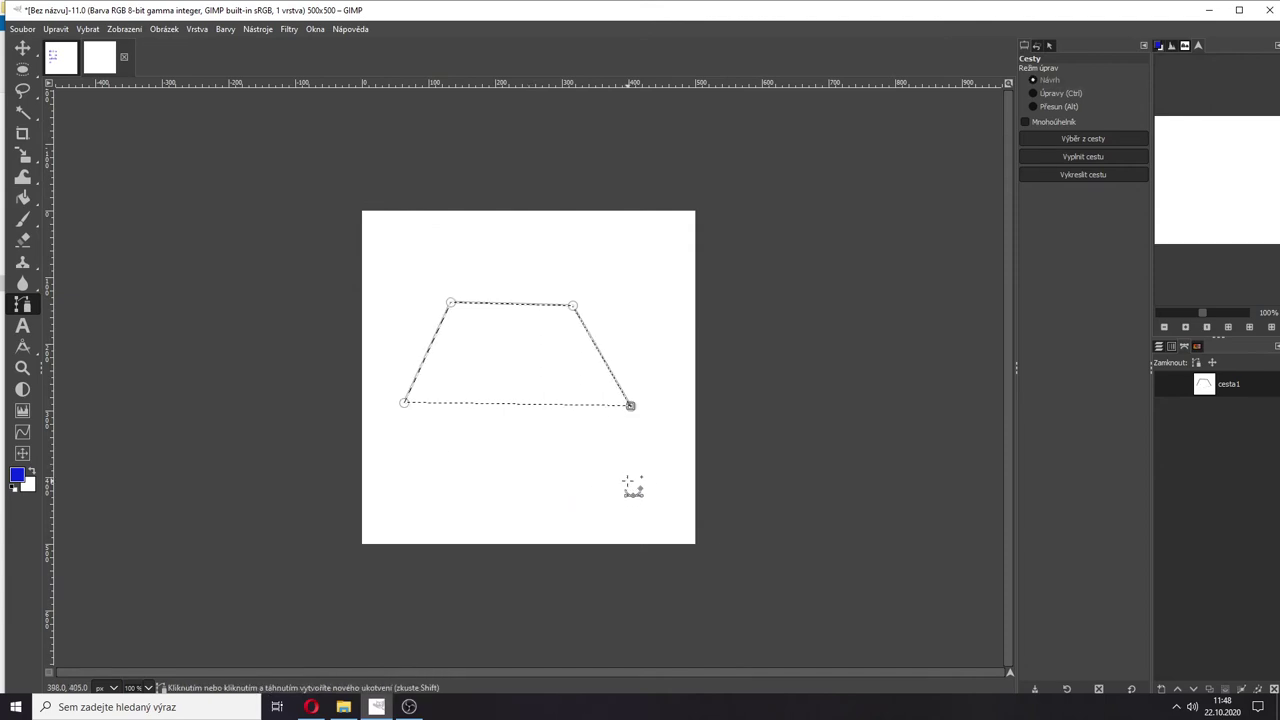
Step: Clear the selection, switch to the Move tool and make the "cesta1" path visible on the canvas
{"action": "key", "text": "ctrl+shift+a"}
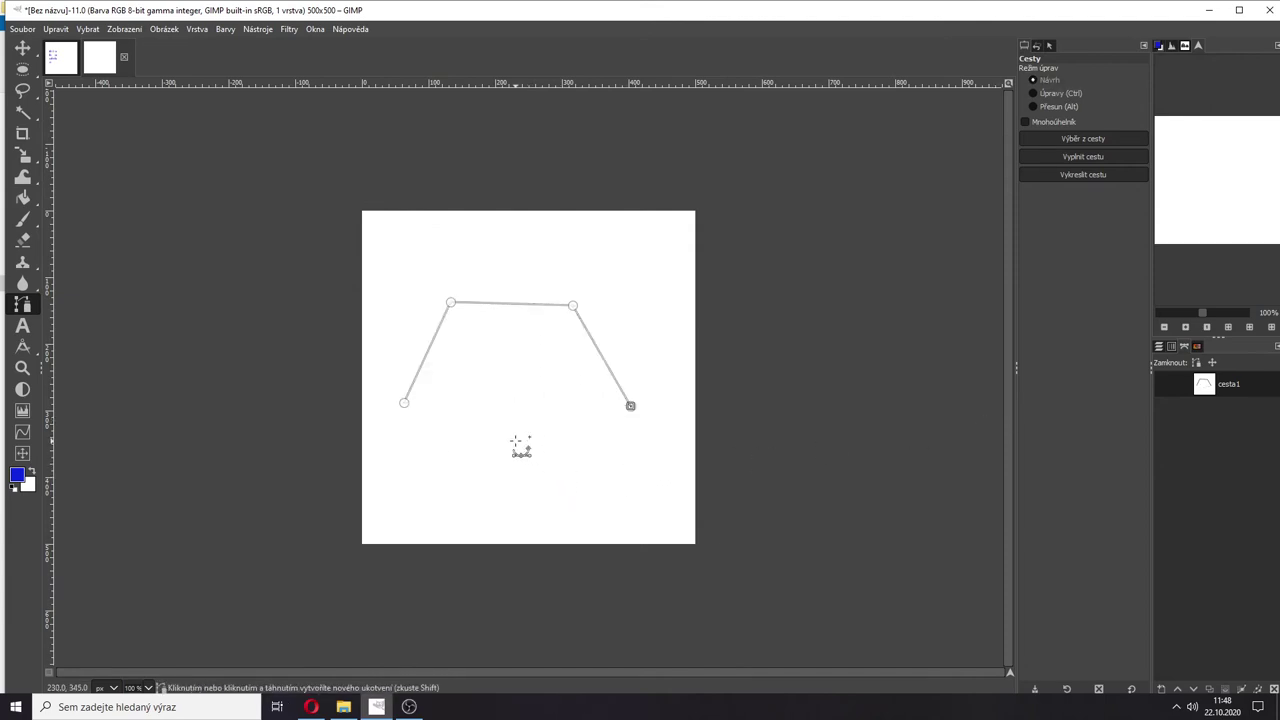
{"action": "left_click", "coordinate": [22, 47]}
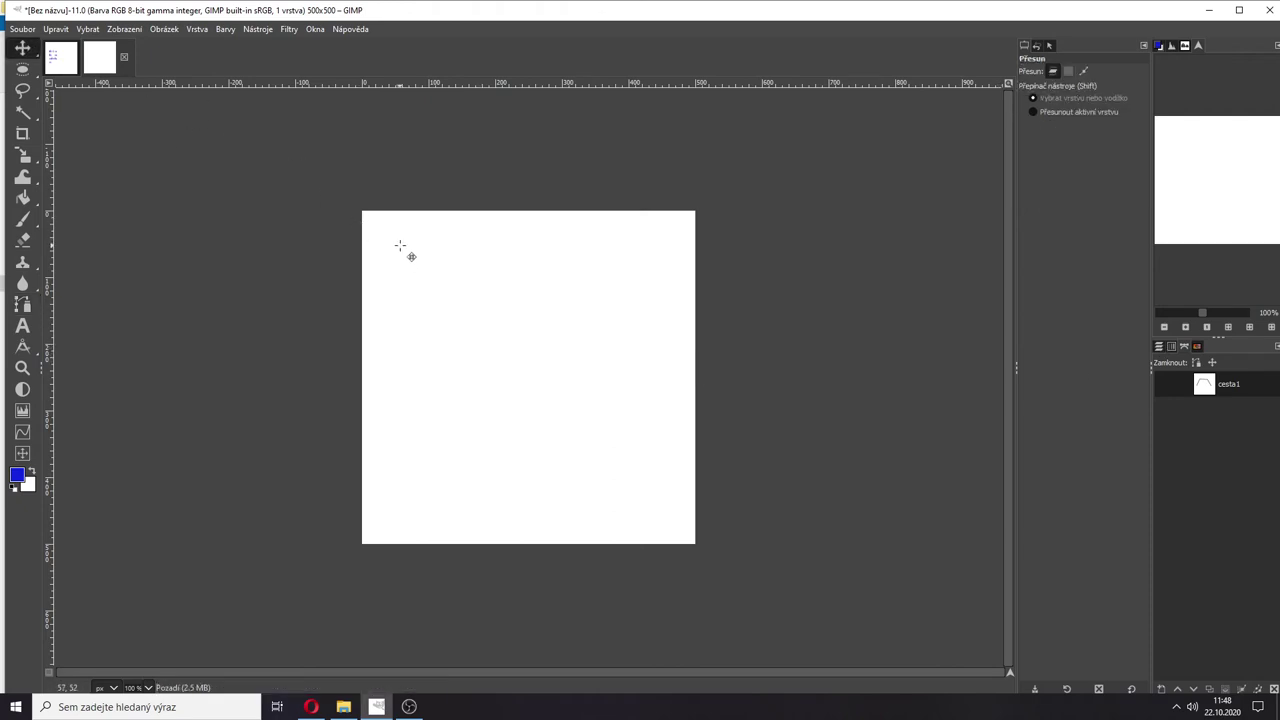
{"action": "left_click", "coordinate": [1160, 346]}
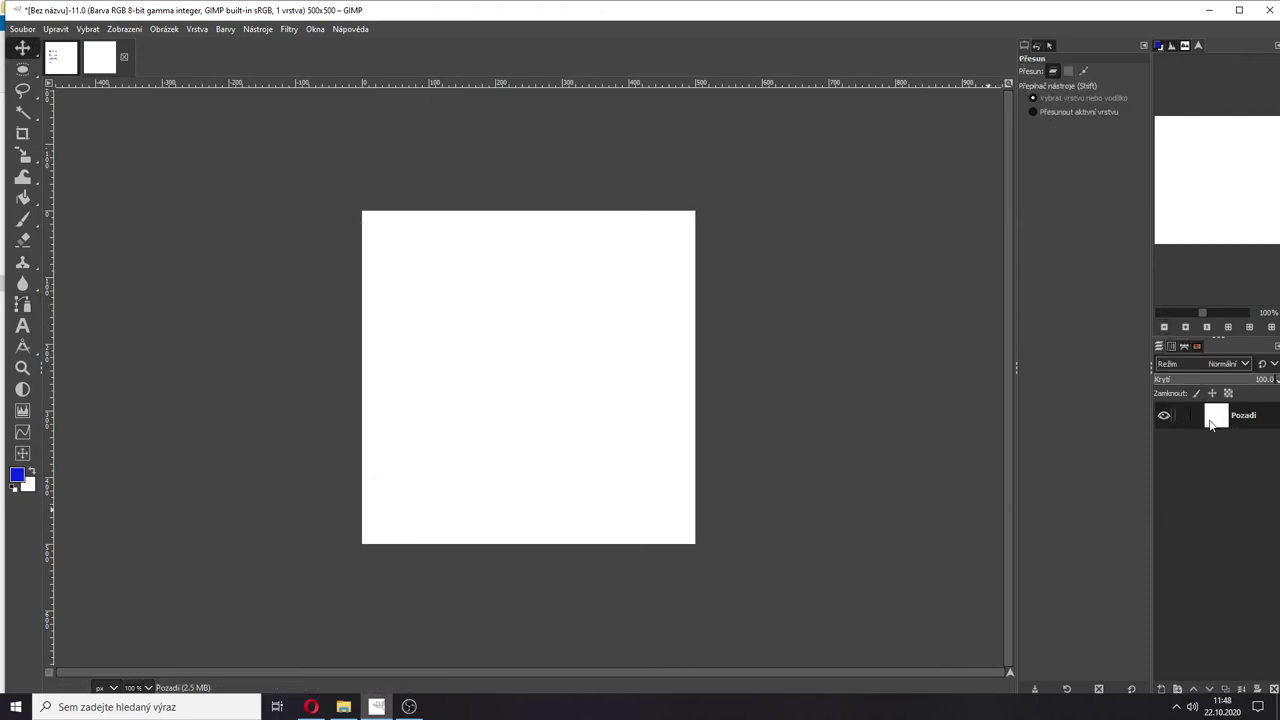
{"action": "left_click", "coordinate": [1186, 348]}
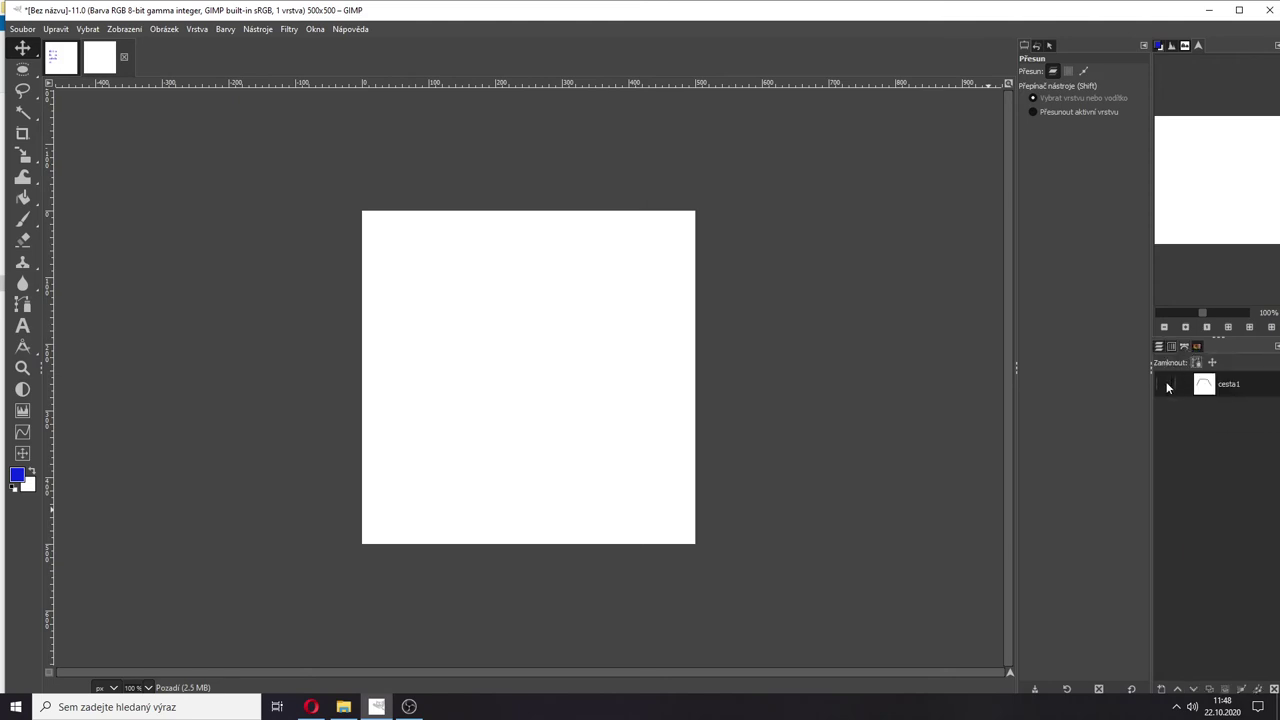
{"action": "left_click", "coordinate": [1166, 386]}
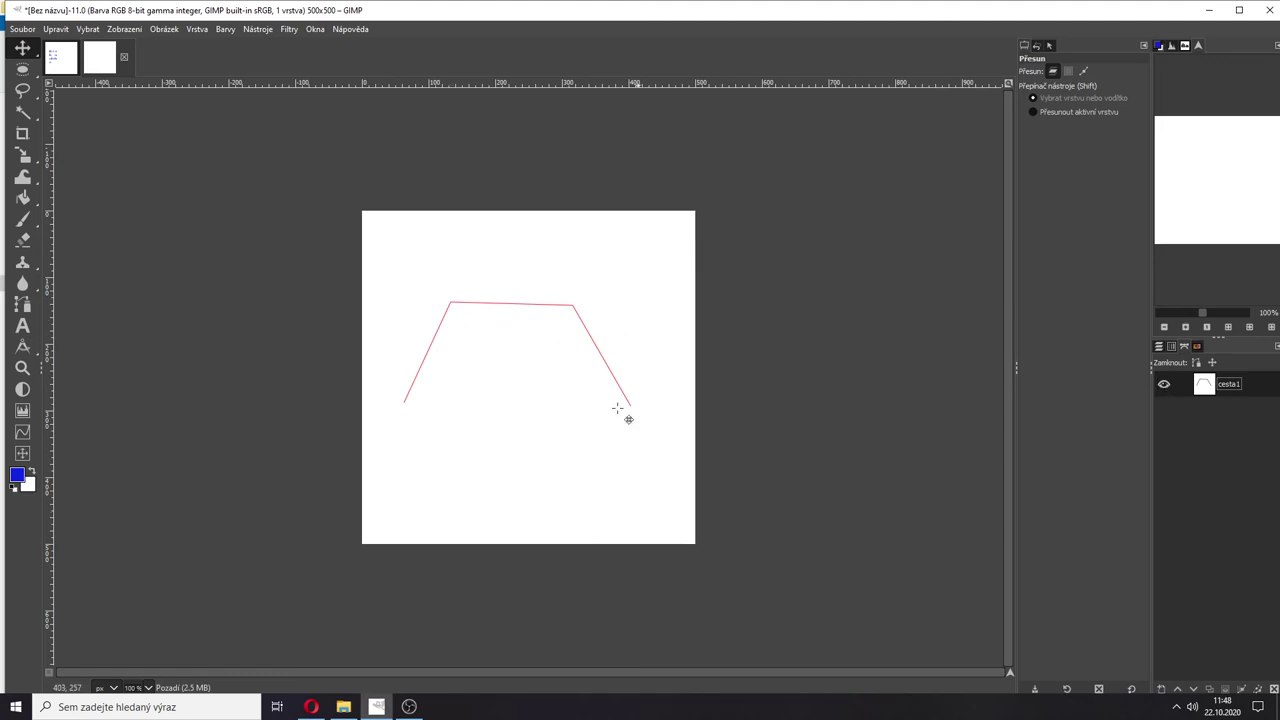
Step: Duplicate the "cesta1" path and delete the copy, leaving "cesta1" selected
{"action": "left_click", "coordinate": [1159, 348]}
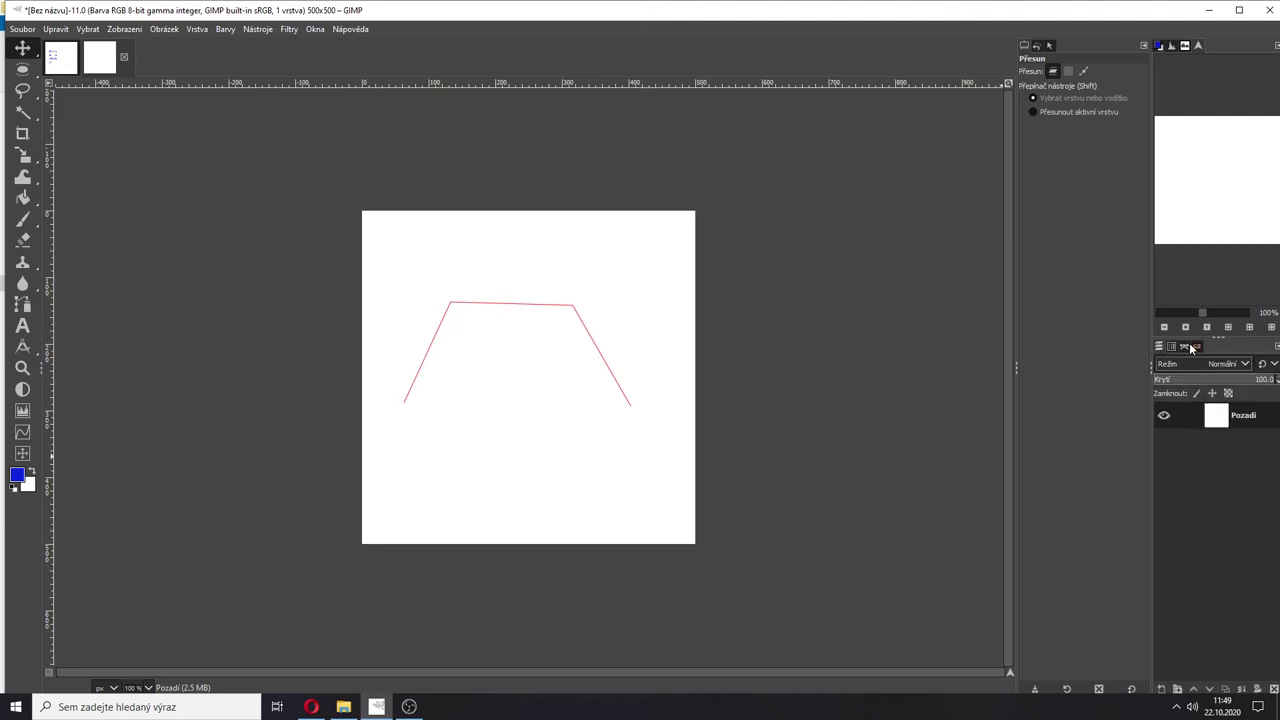
{"action": "left_click", "coordinate": [1192, 347]}
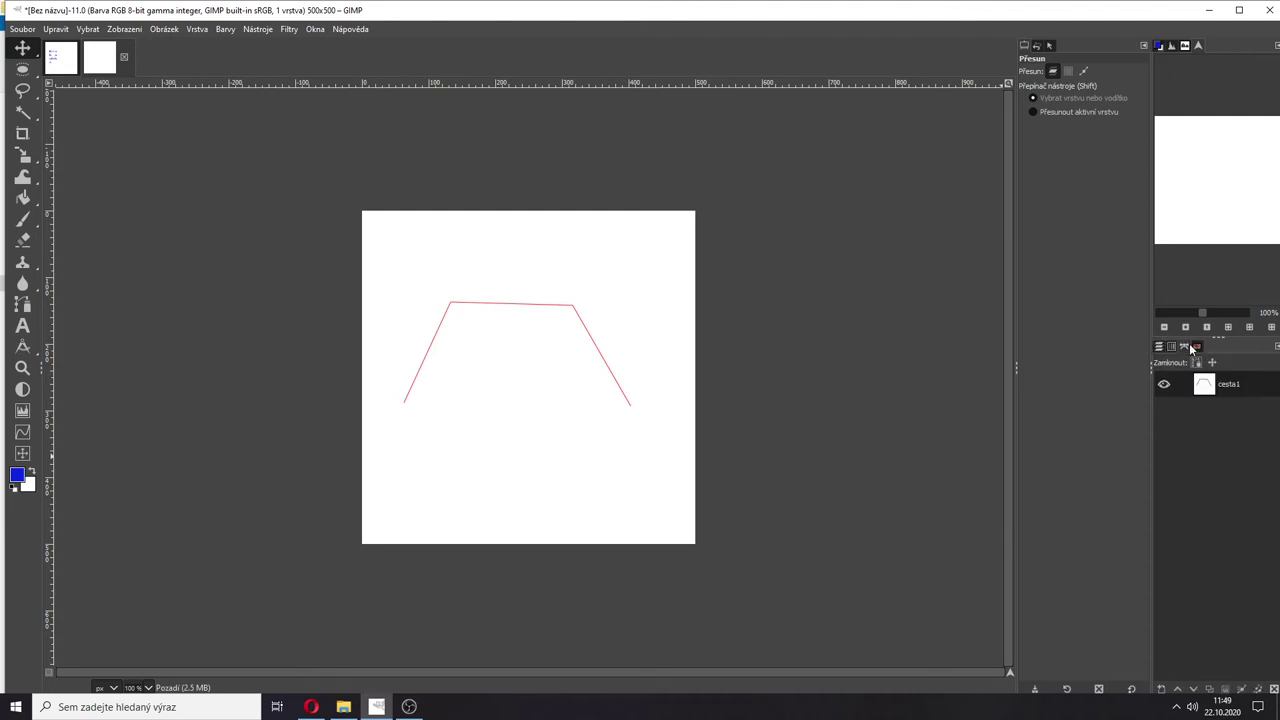
{"action": "left_click", "coordinate": [1216, 390]}
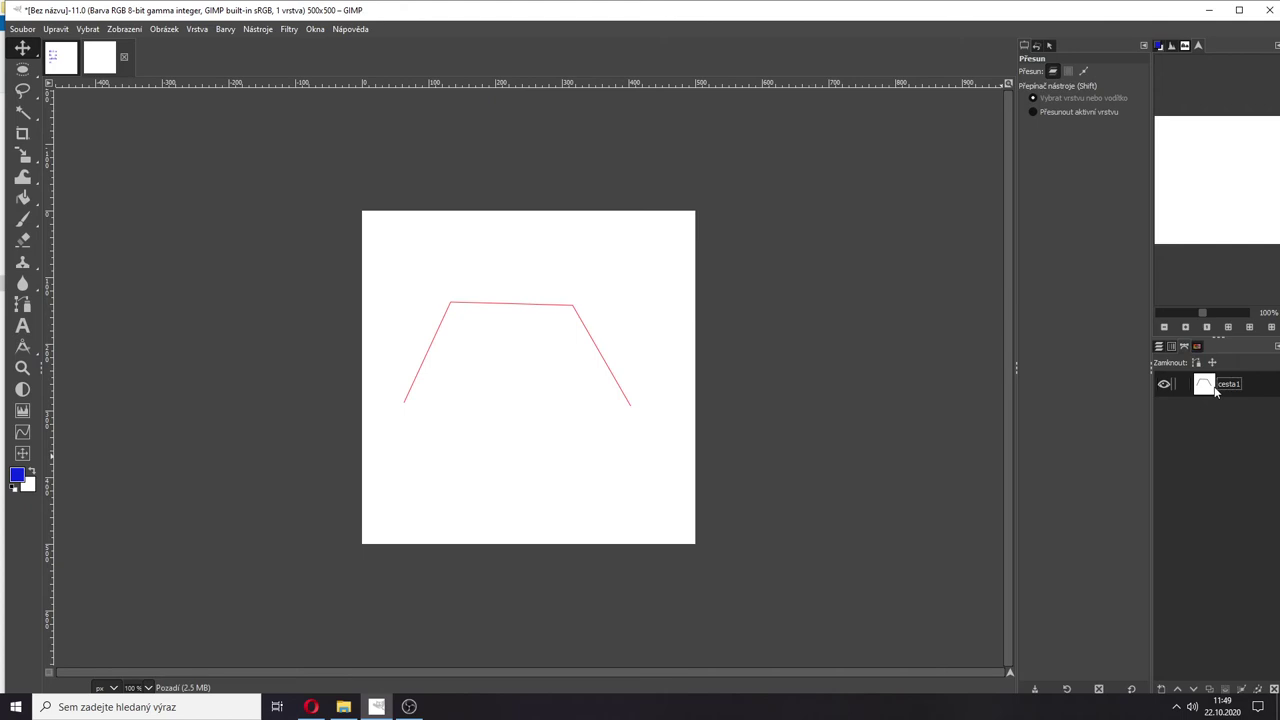
{"action": "left_click", "coordinate": [1210, 689]}
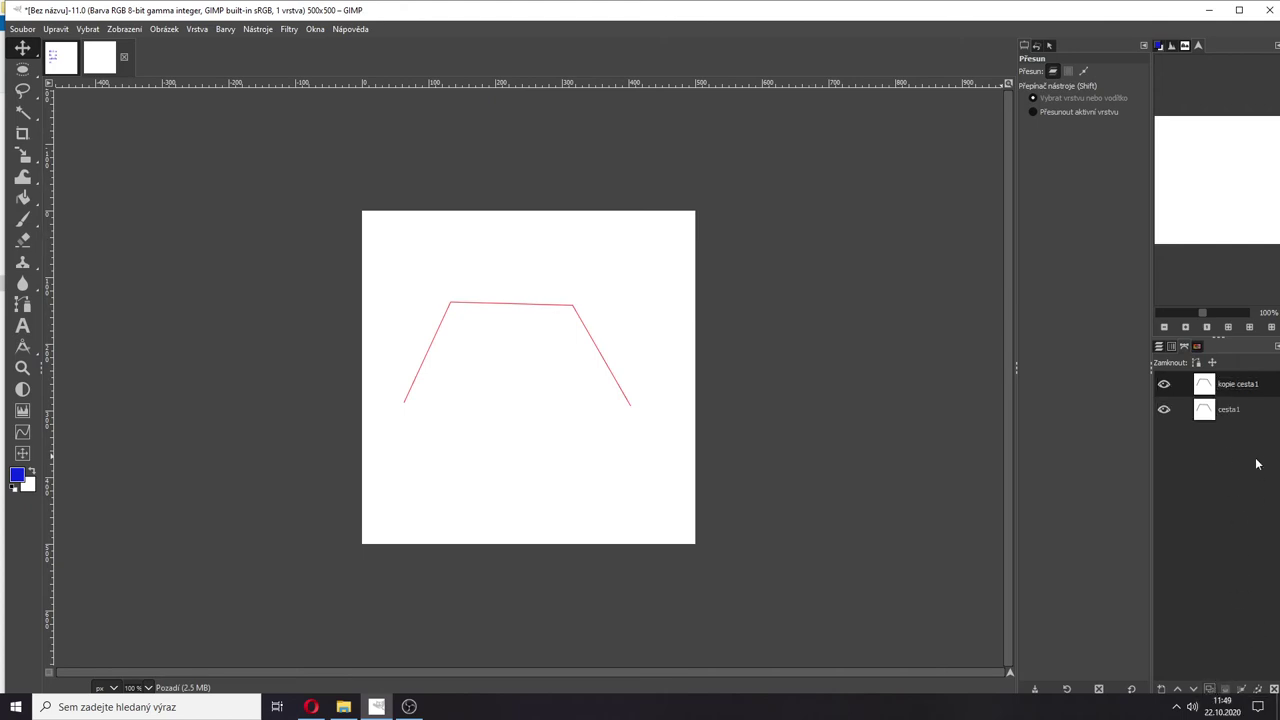
{"action": "left_click", "coordinate": [1274, 688]}
{"action": "left_click", "coordinate": [1228, 388]}
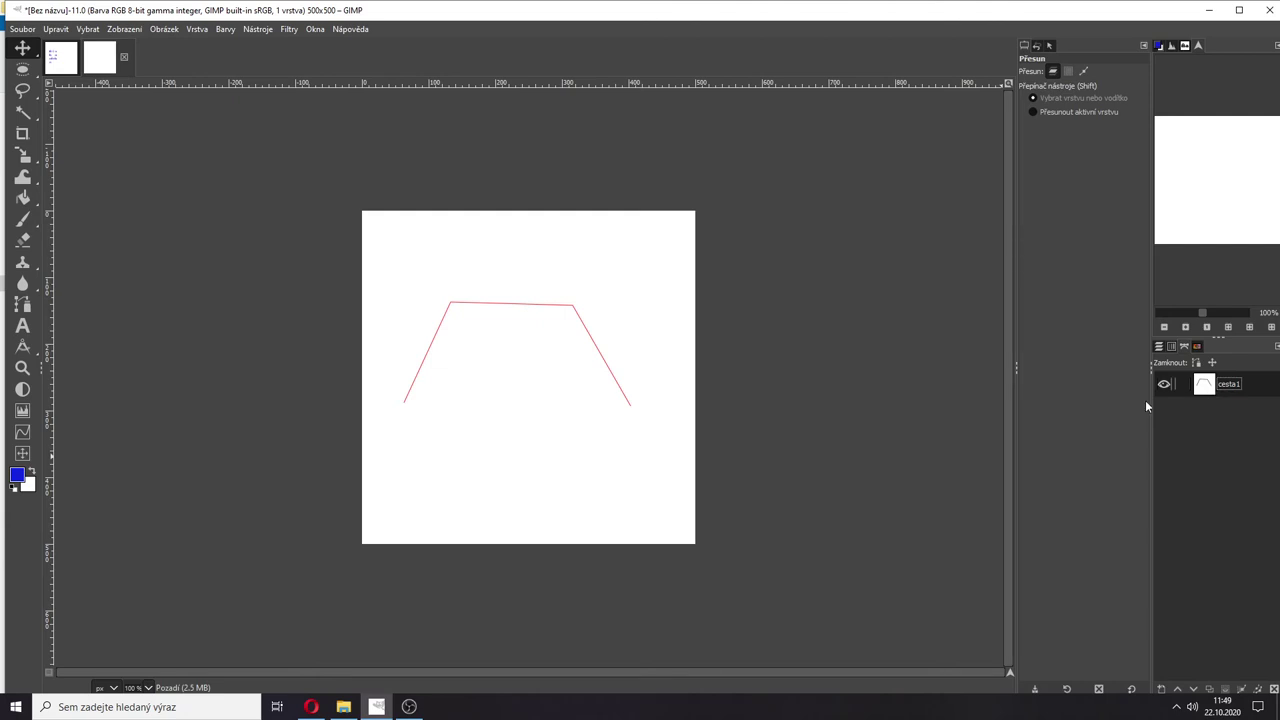
Step: Create a selection from the "cesta1" path, leaving the path's name as it is
{"action": "double_click", "coordinate": [1228, 385]}
{"action": "key", "text": "Escape"}
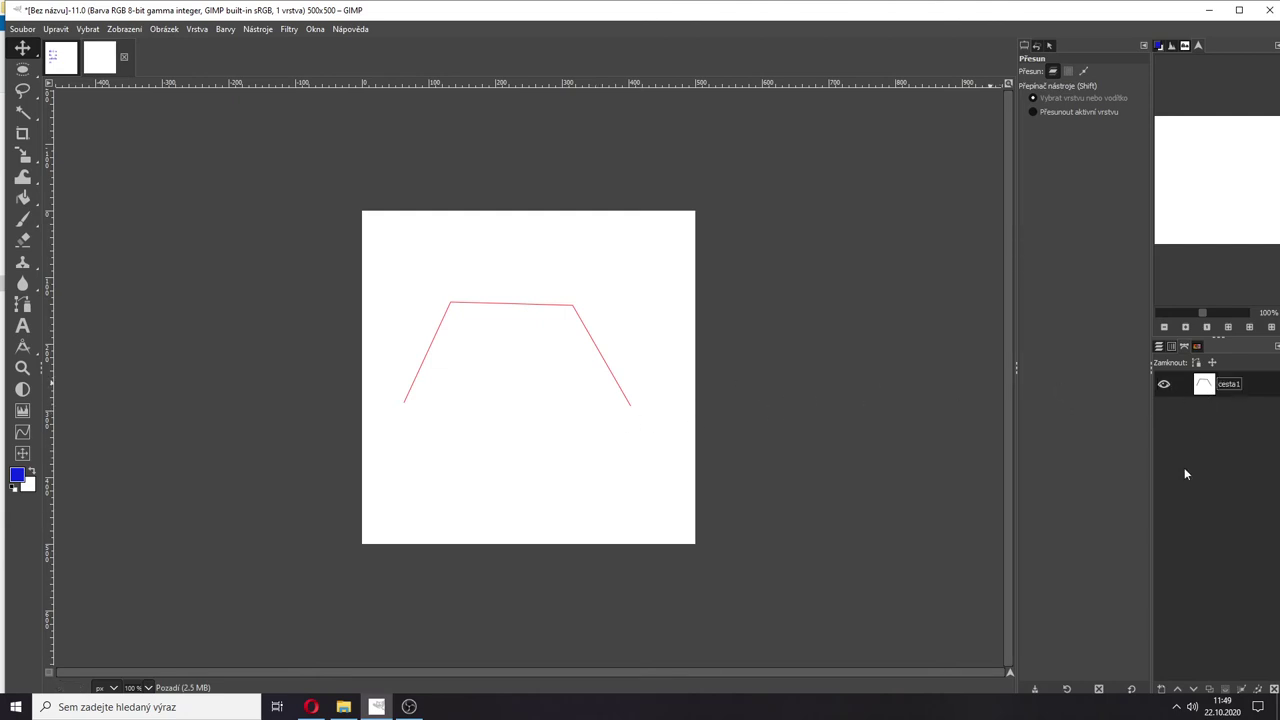
{"action": "left_click", "coordinate": [1228, 691]}
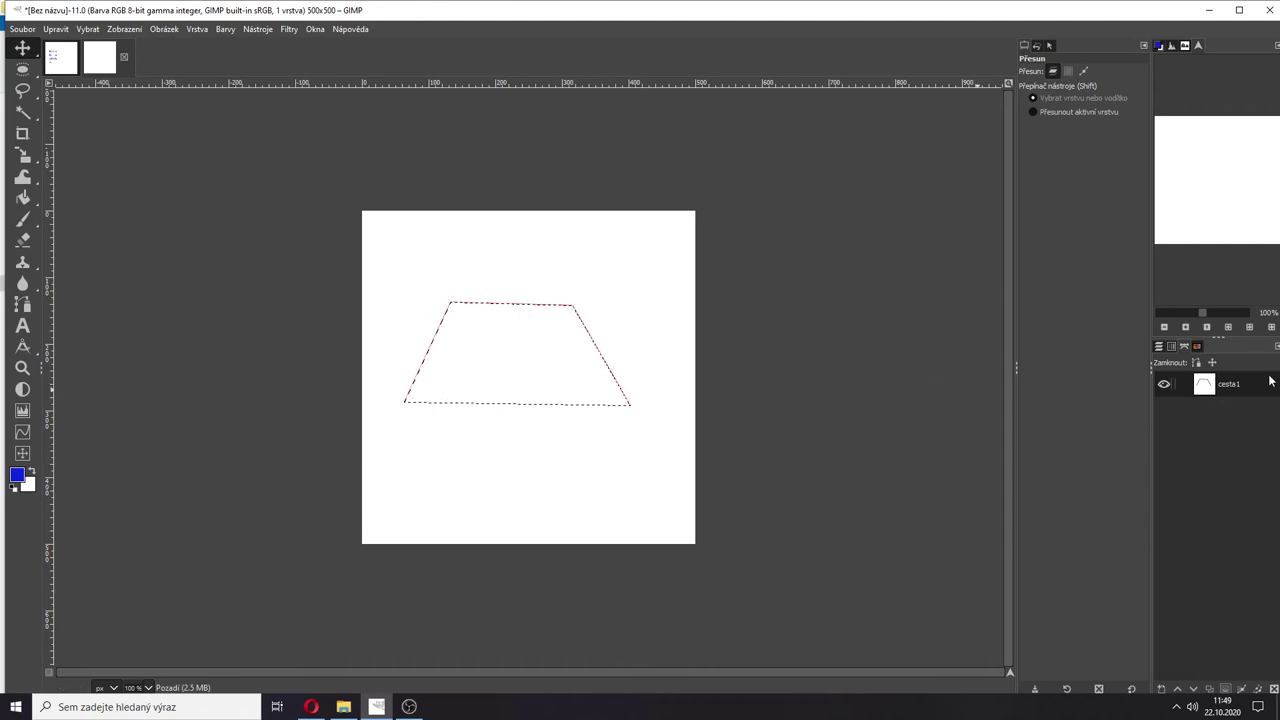
Step: Fill the trapezoid selection on the "Pozadí" layer with the blue foreground colour using Bucket Fill, and undo the fill
{"action": "left_click", "coordinate": [1158, 346]}
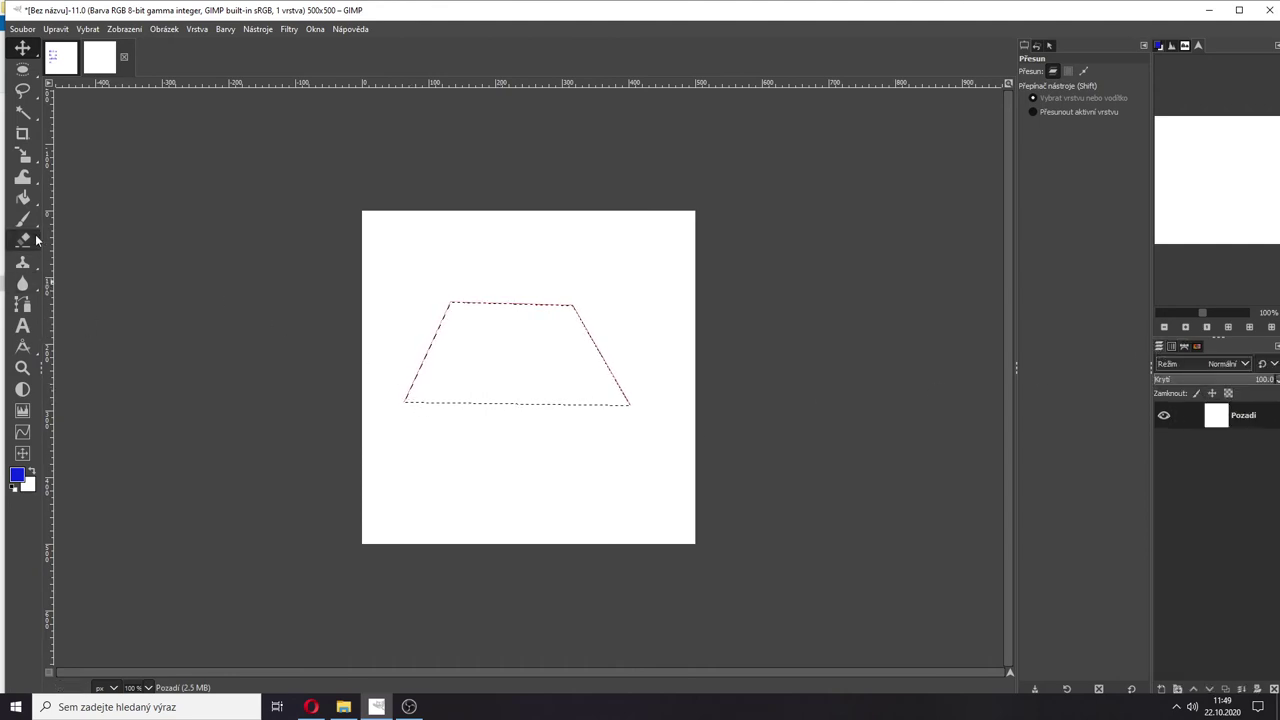
{"action": "left_click", "coordinate": [25, 196]}
{"action": "left_click", "coordinate": [533, 344]}
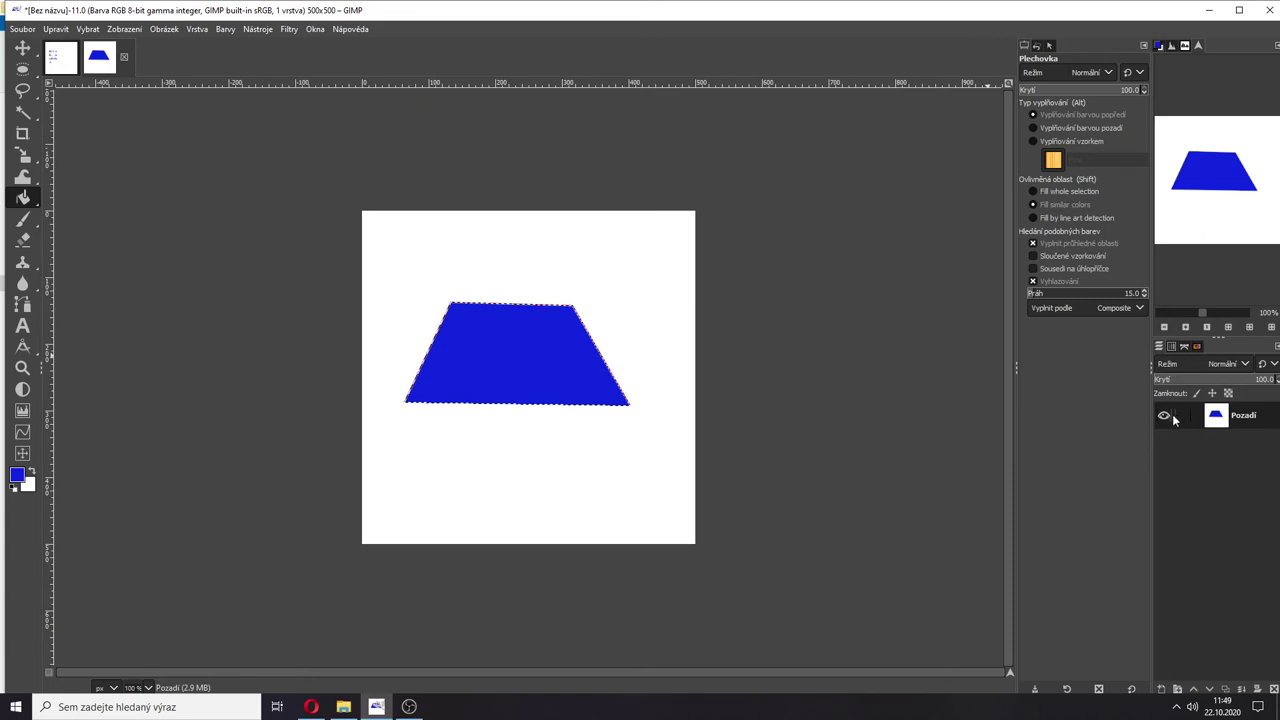
{"action": "key", "text": "ctrl+z"}
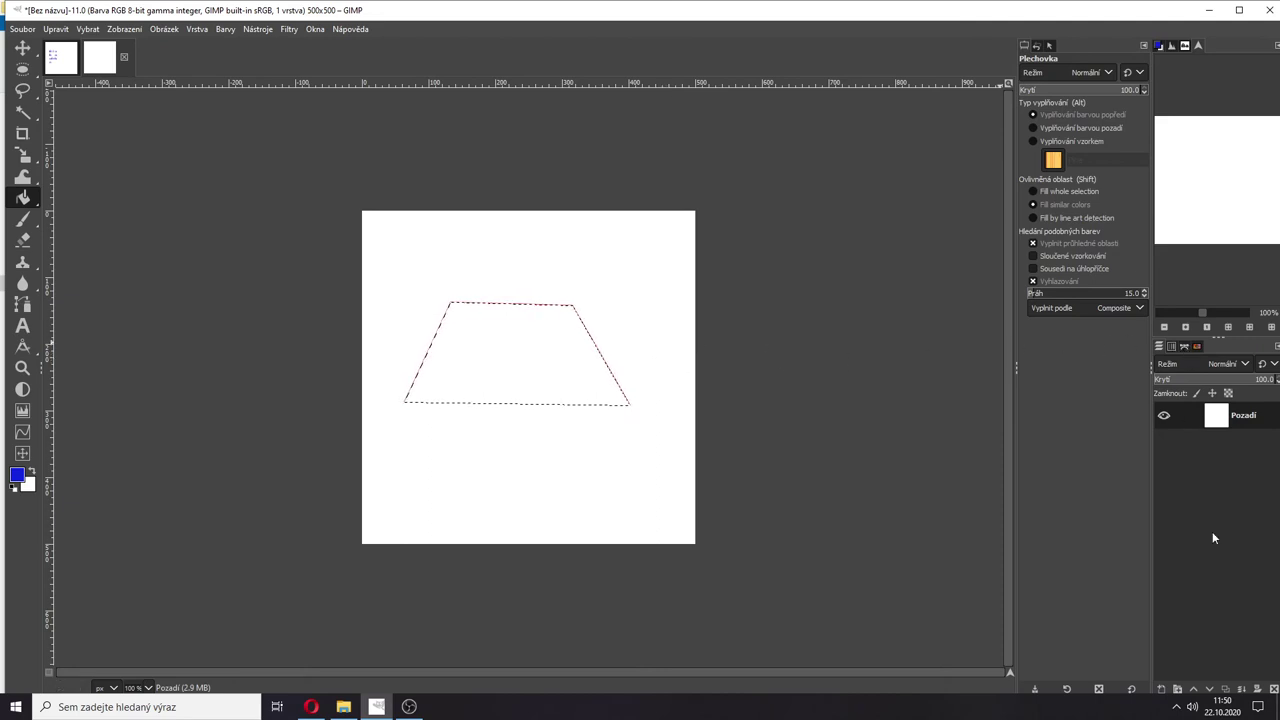
{"action": "left_click", "coordinate": [1161, 689]}
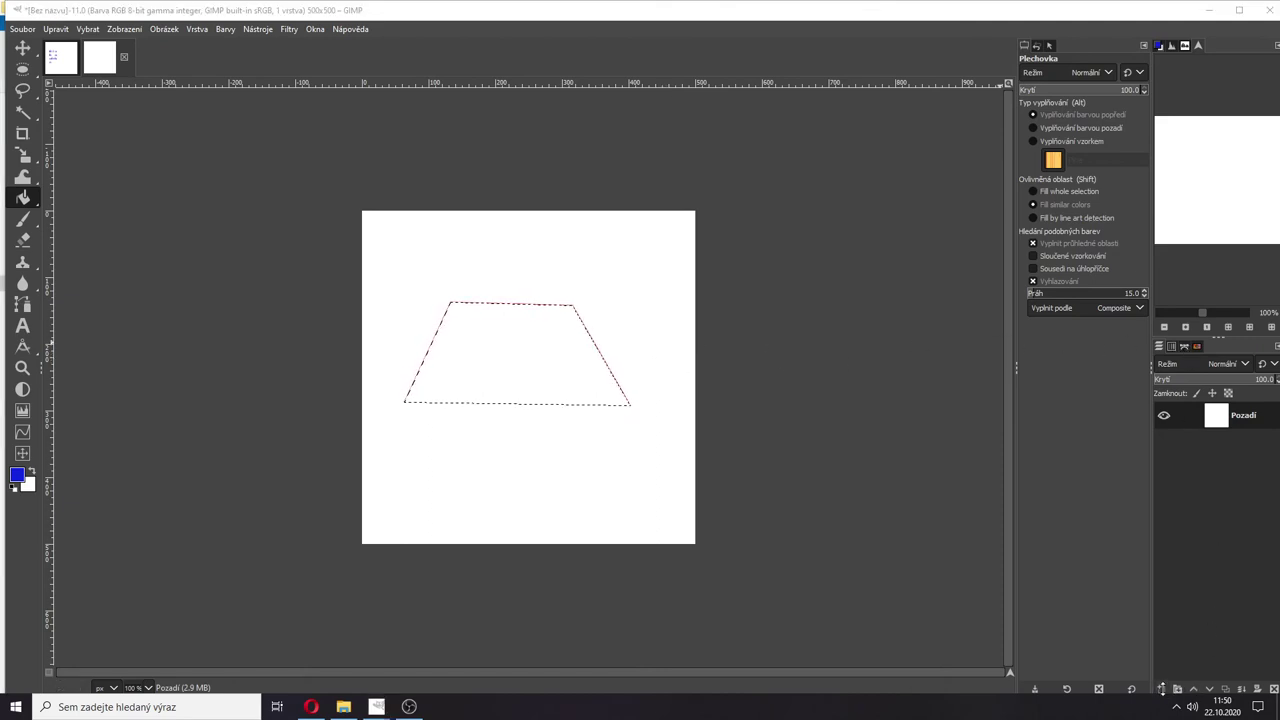
{"action": "left_click", "coordinate": [1260, 354]}
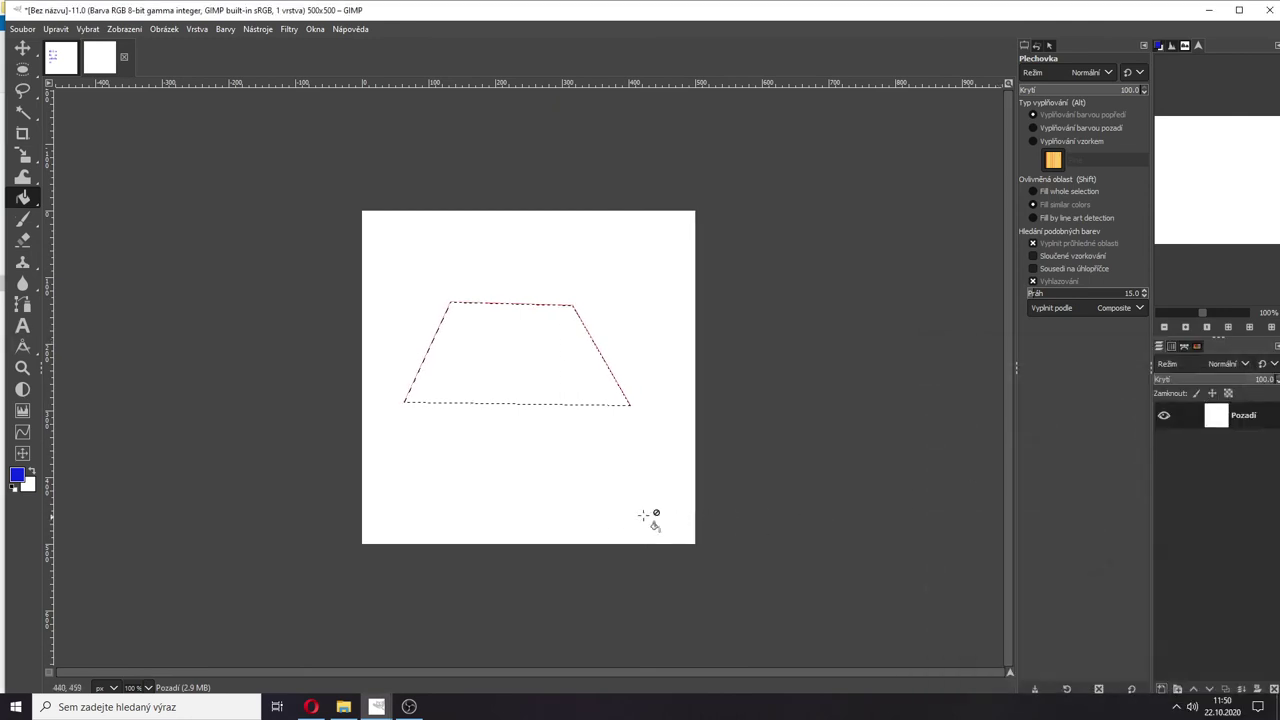
Step: Hide the "cesta1" path, delete it and return to the layer list
{"action": "left_click", "coordinate": [1184, 346]}
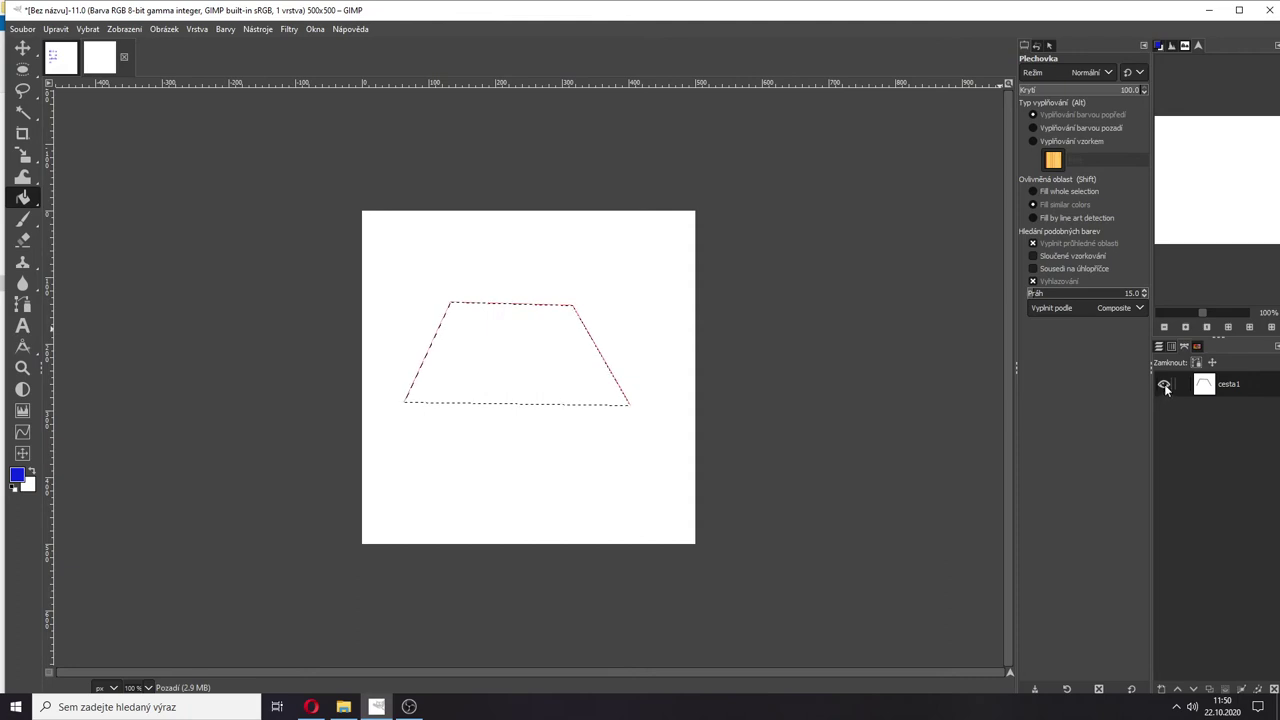
{"action": "left_click", "coordinate": [1165, 388]}
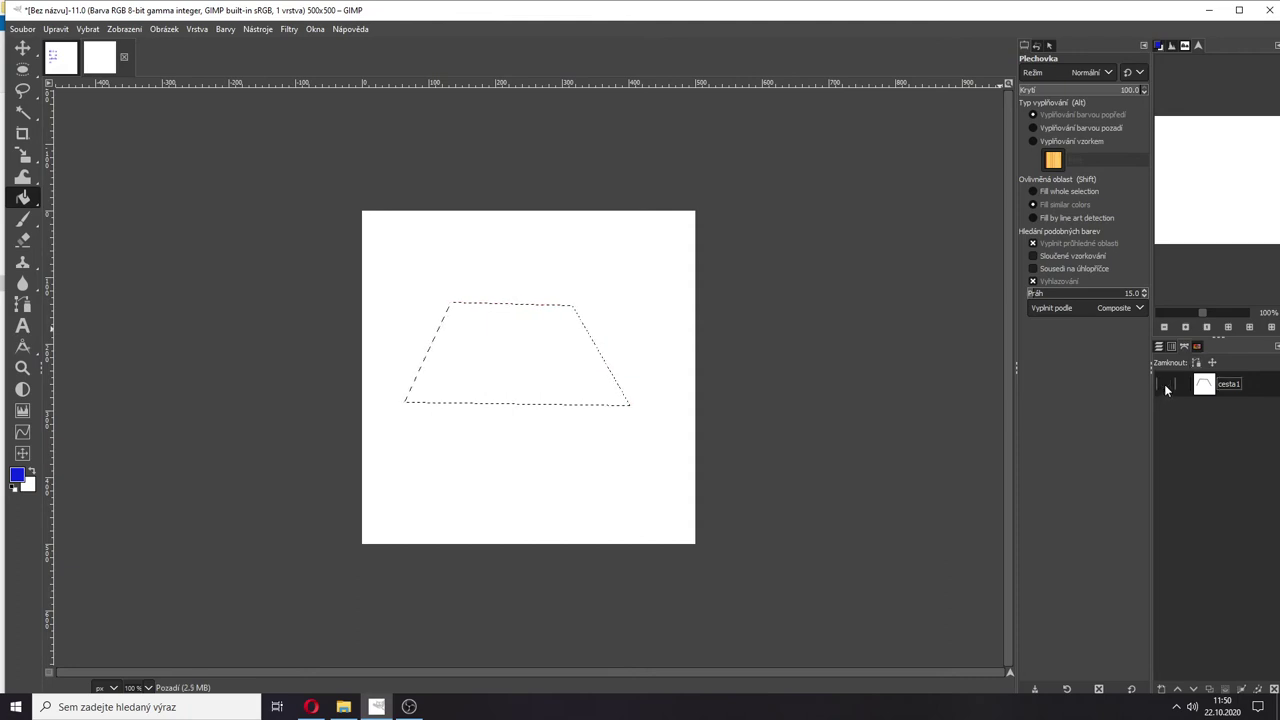
{"action": "left_click", "coordinate": [1272, 690]}
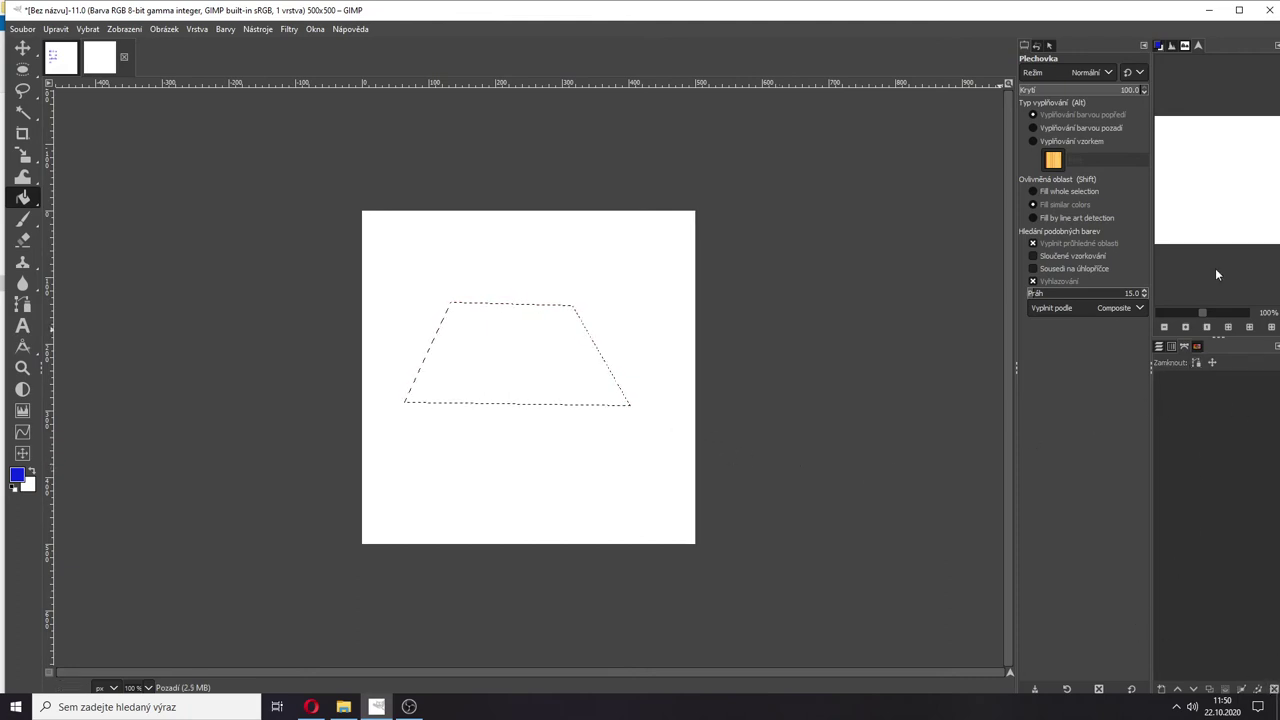
{"action": "left_click", "coordinate": [1165, 347]}
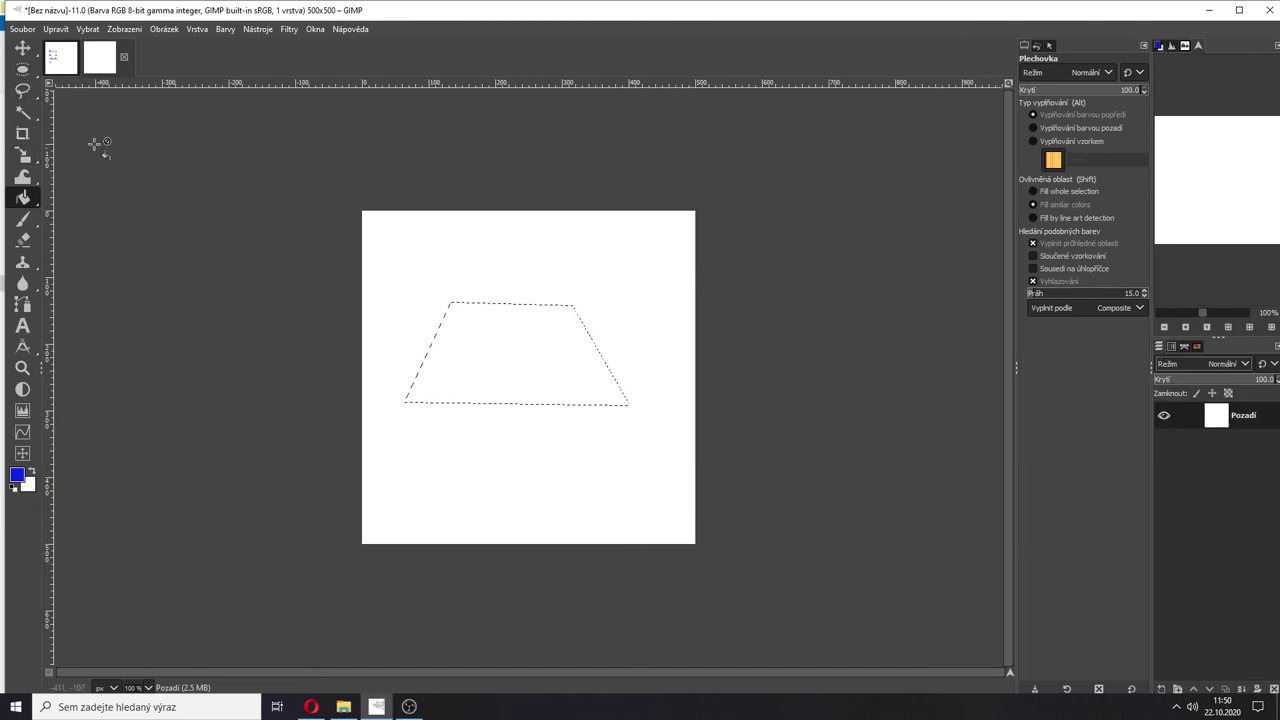
Step: Draw a rectangular selection about 349 by 227 px around the canvas centre, starting at position 90, 173
{"action": "mouse_move", "coordinate": [23, 75]}
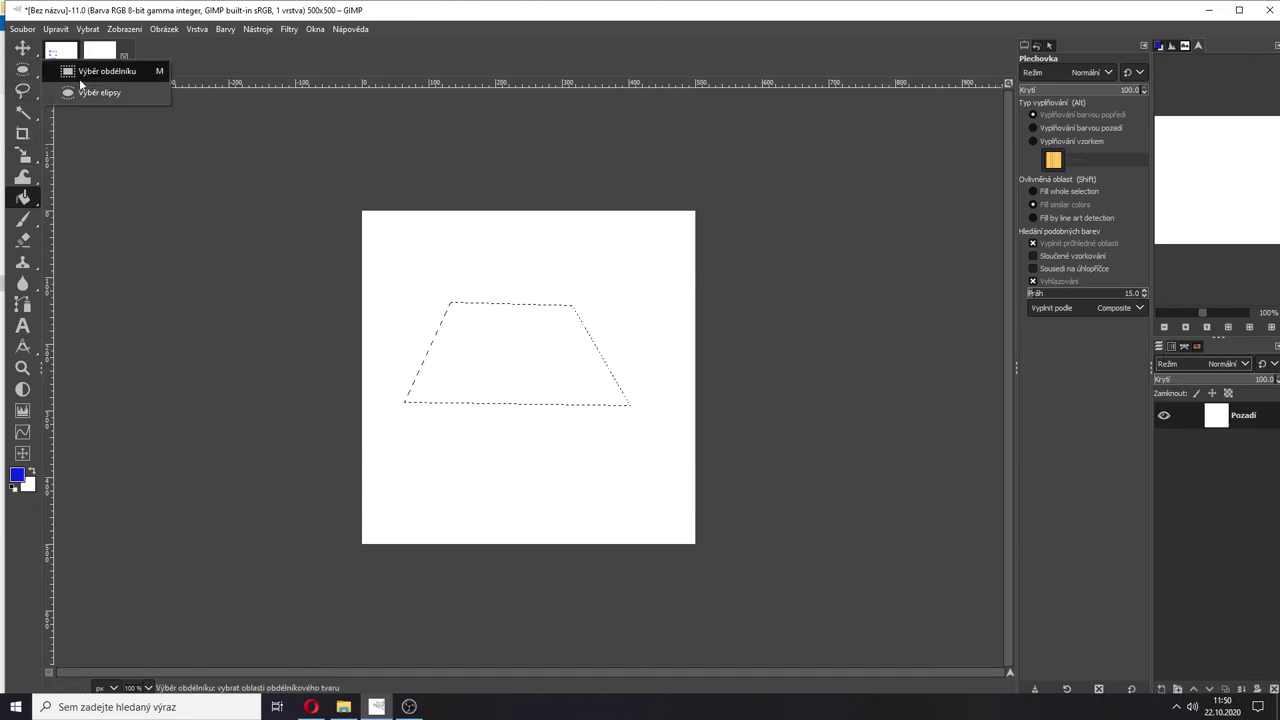
{"action": "left_click", "coordinate": [82, 70]}
{"action": "left_click_drag", "start_coordinate": [422, 326], "coordinate": [654, 476]}
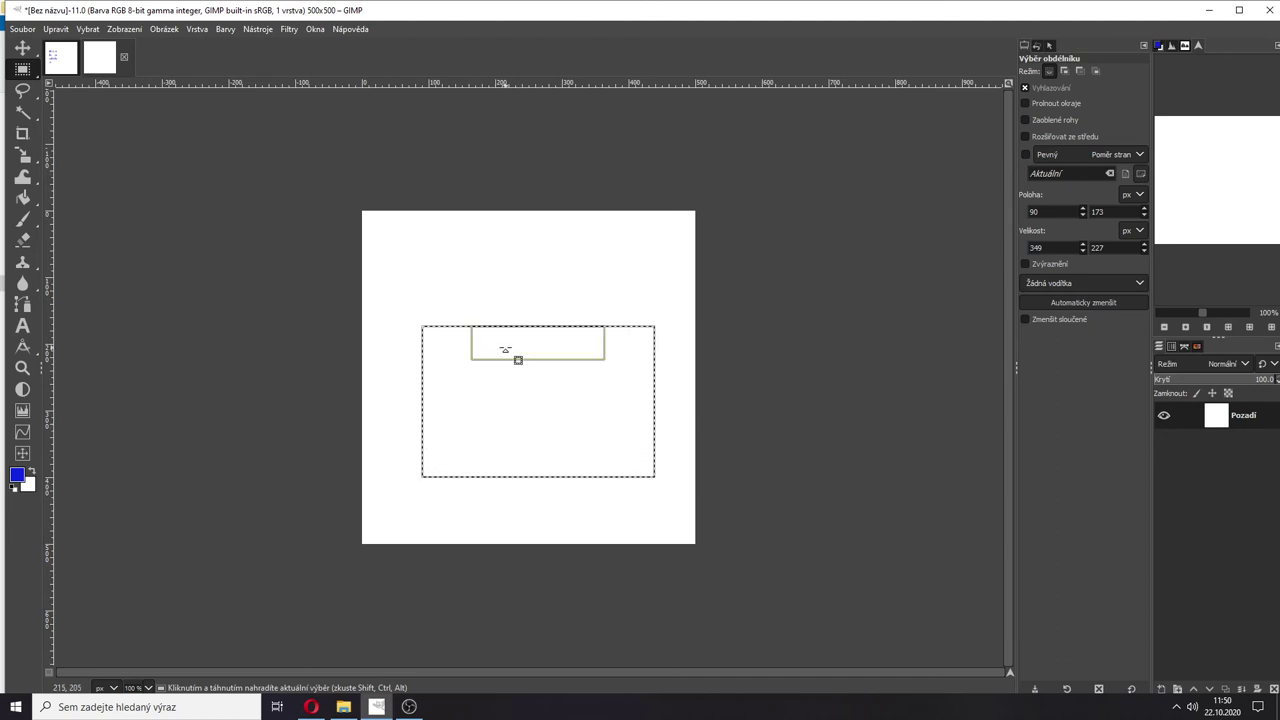
Step: Convert the rectangular selection to a path and clear the selection
{"action": "left_click", "coordinate": [196, 29]}
{"action": "mouse_move", "coordinate": [85, 30]}
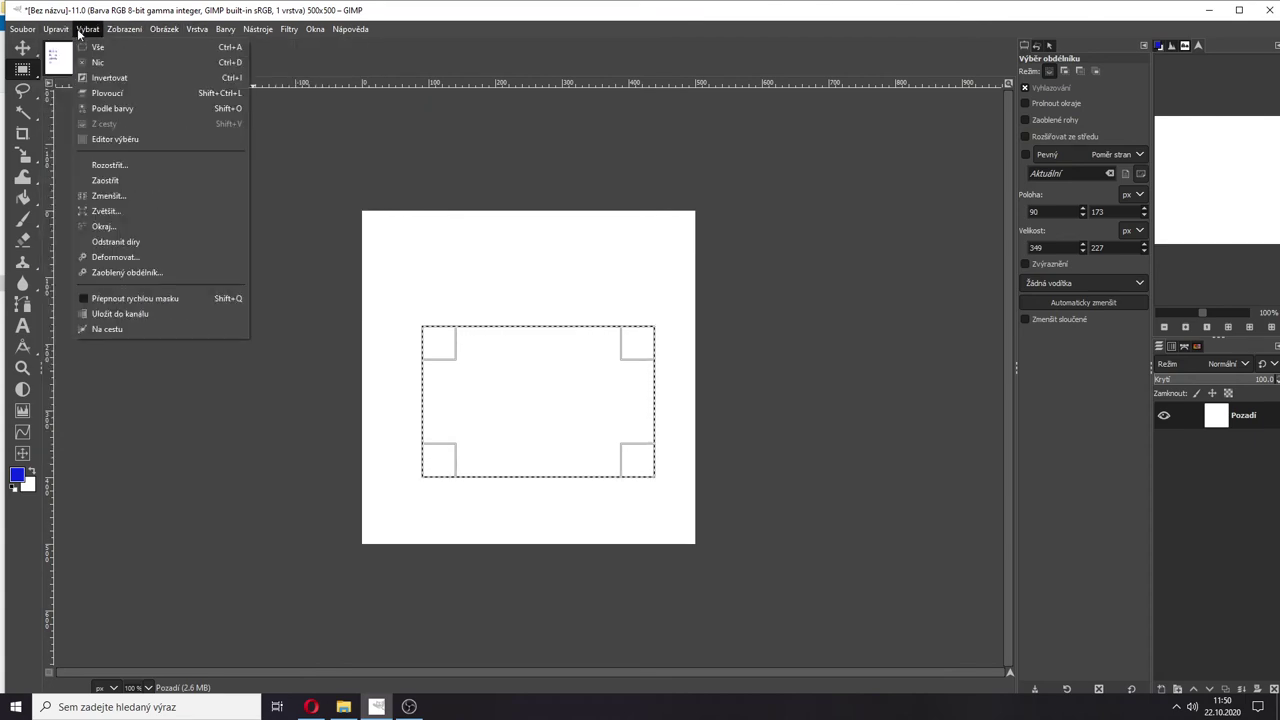
{"action": "left_click", "coordinate": [520, 358]}
{"action": "right_click", "coordinate": [520, 357]}
{"action": "mouse_move", "coordinate": [594, 407]}
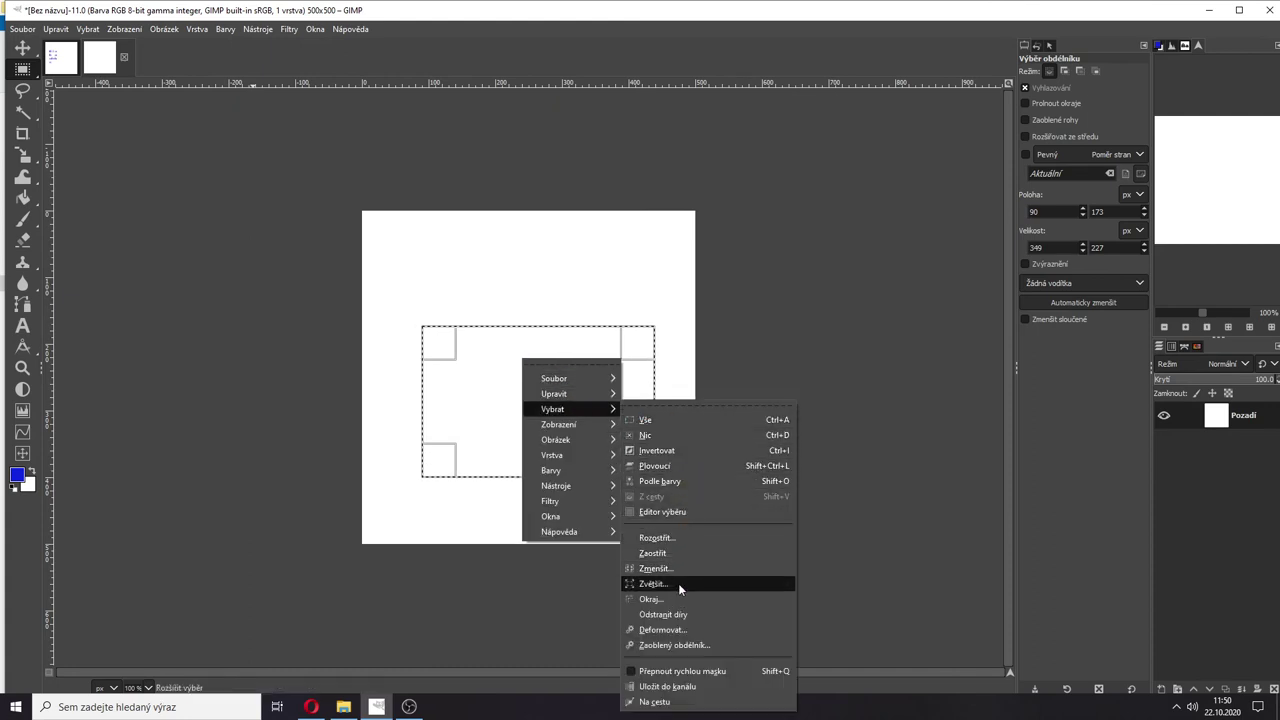
{"action": "left_click", "coordinate": [673, 701]}
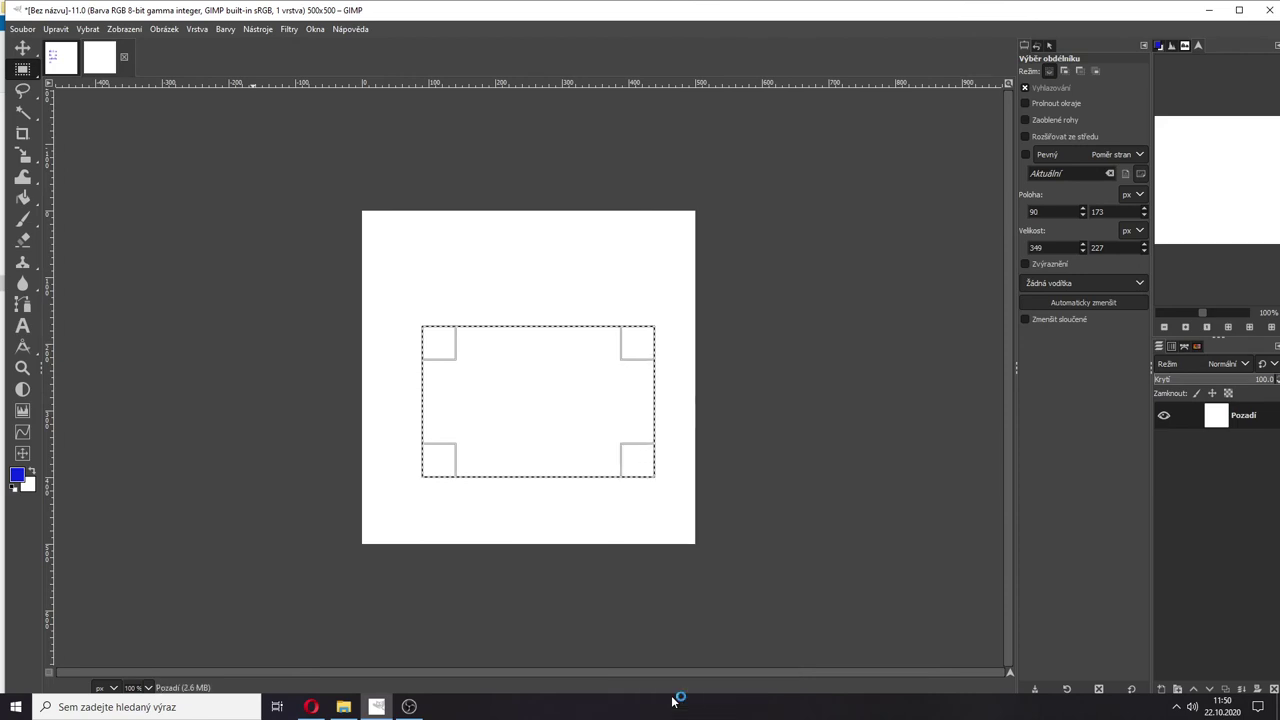
{"action": "left_click", "coordinate": [400, 297]}
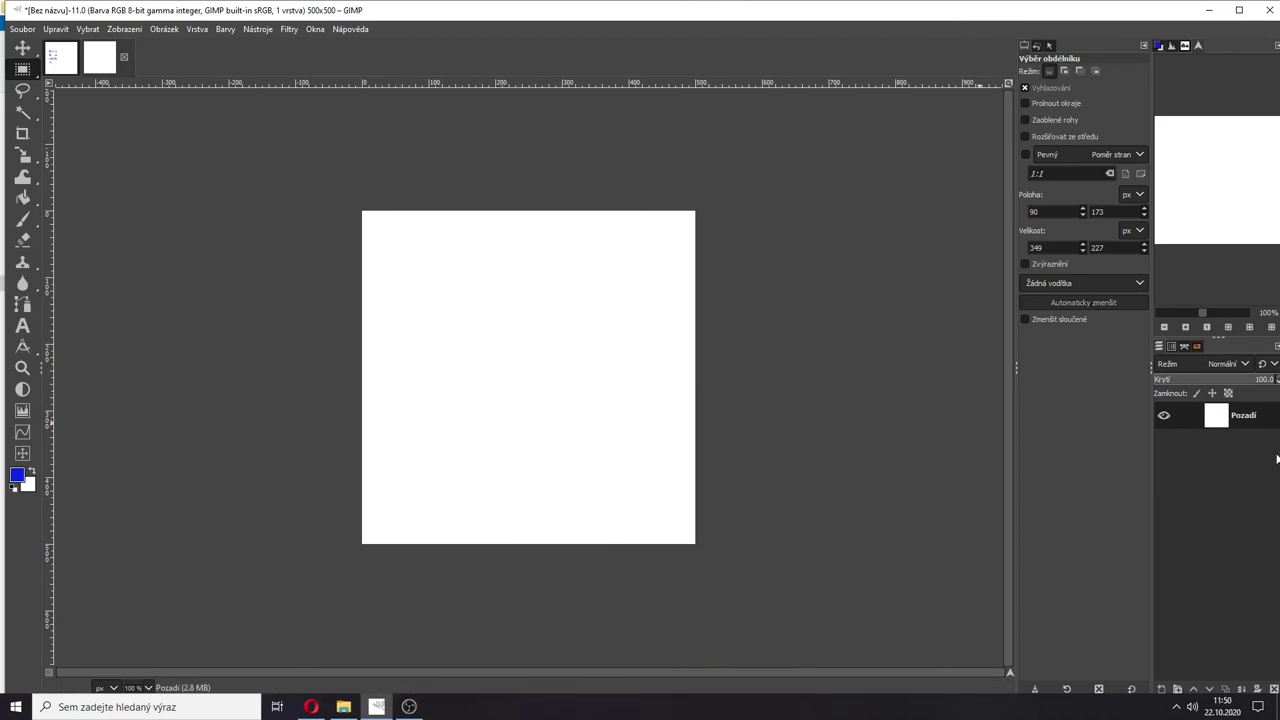
Step: Make the rectangular path visible on the canvas and rename it "obdelnik"
{"action": "left_click", "coordinate": [1185, 347]}
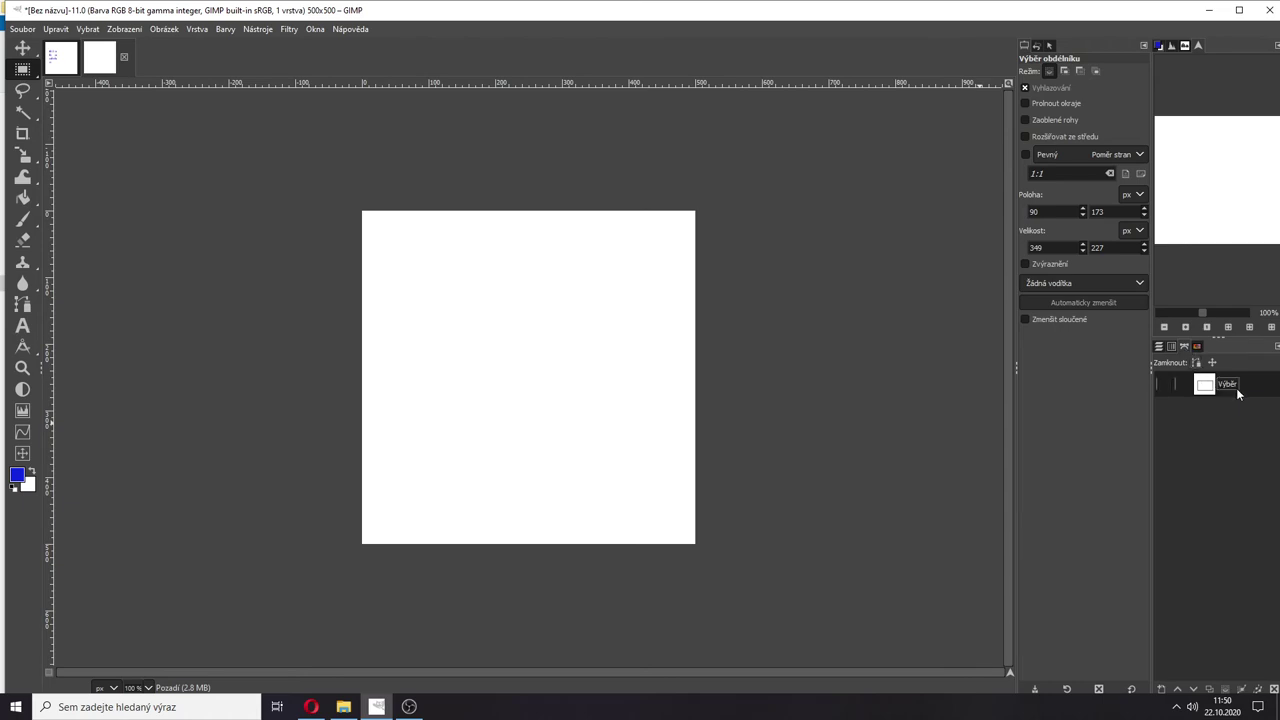
{"action": "left_click", "coordinate": [1165, 384]}
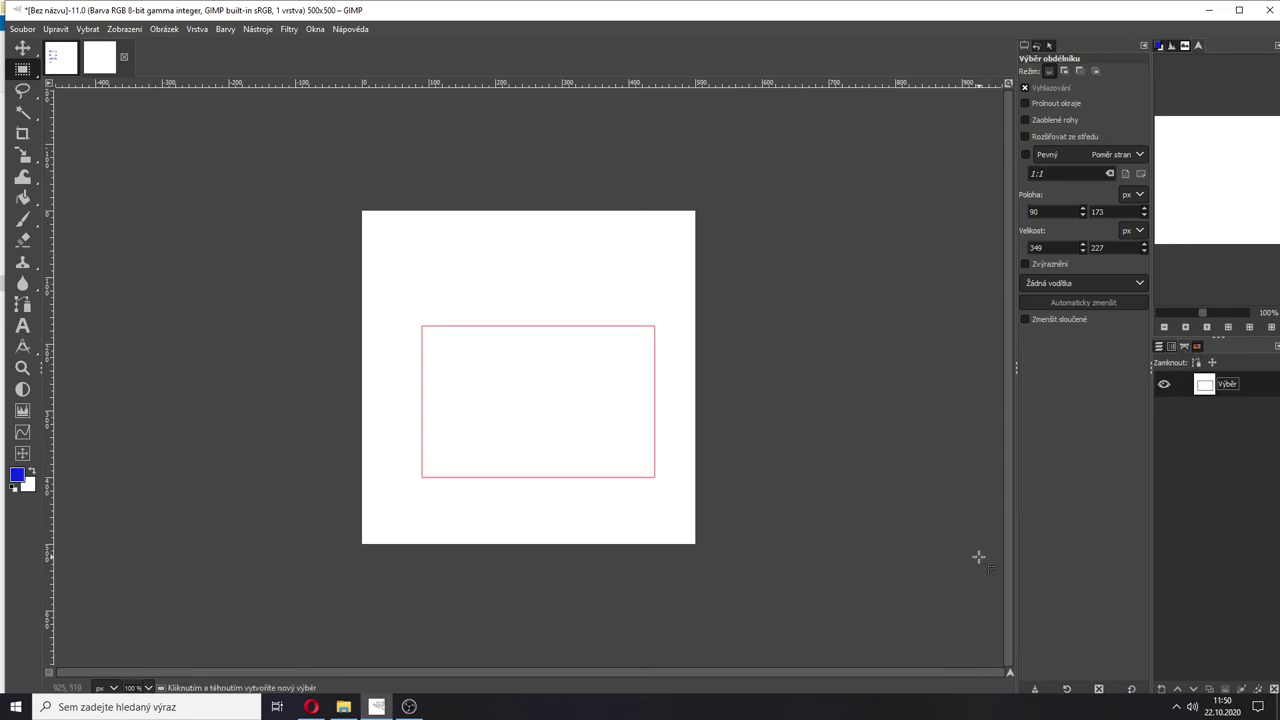
{"action": "double_click", "coordinate": [1227, 384]}
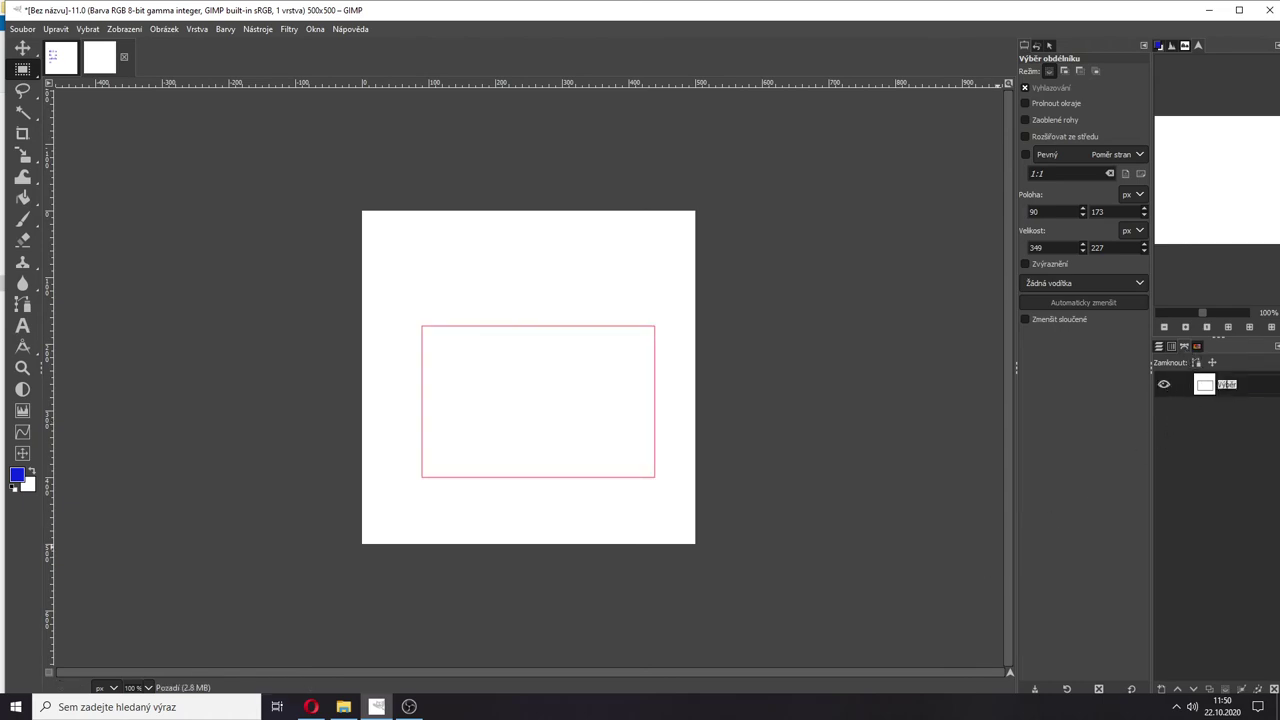
{"action": "type", "text": "obdelník"}
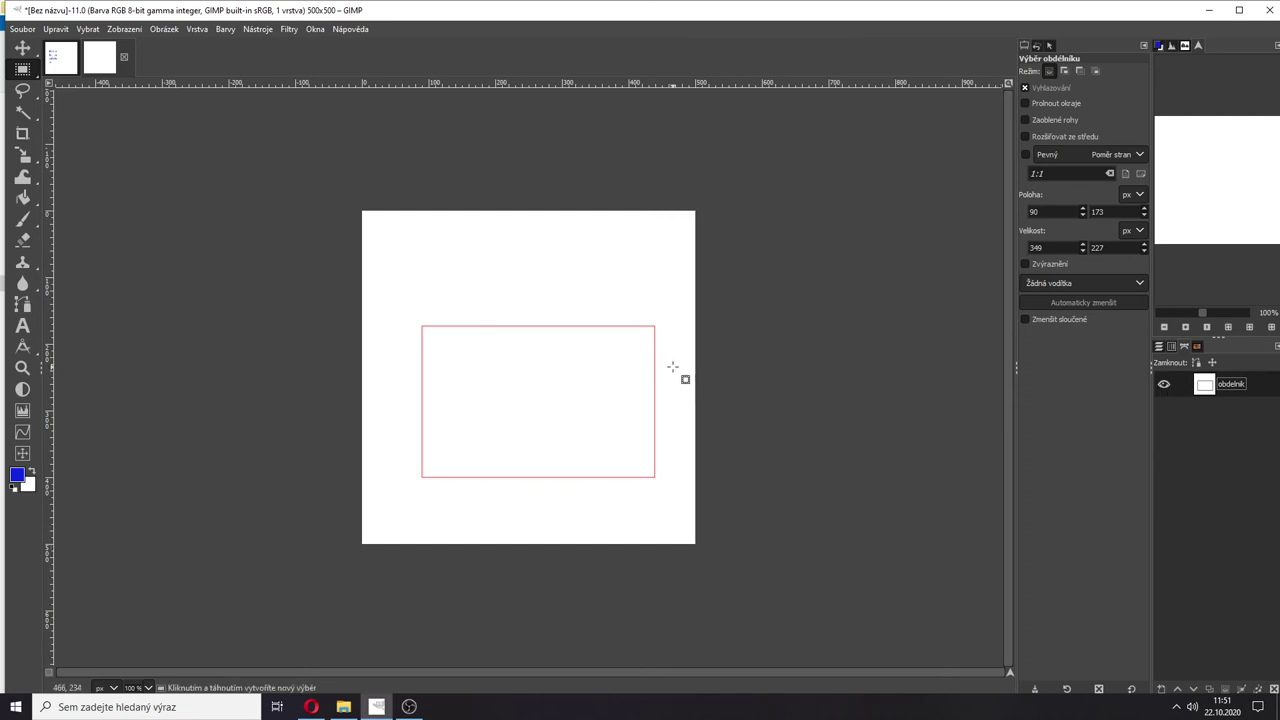
Step: Set the Scale tool to transform paths and enlarge the "obdelnik" path proportionally about its centre to about 440 px wide
{"action": "left_click", "coordinate": [25, 160]}
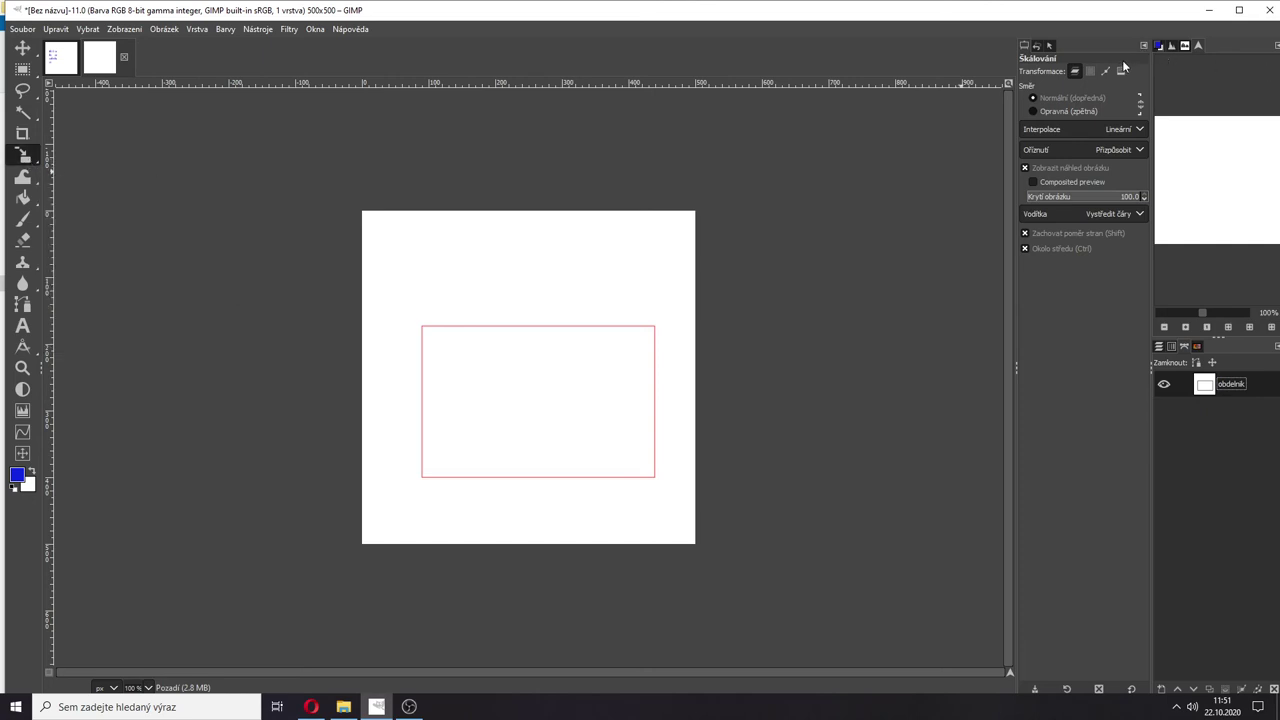
{"action": "left_click", "coordinate": [1106, 72]}
{"action": "left_click", "coordinate": [598, 338]}
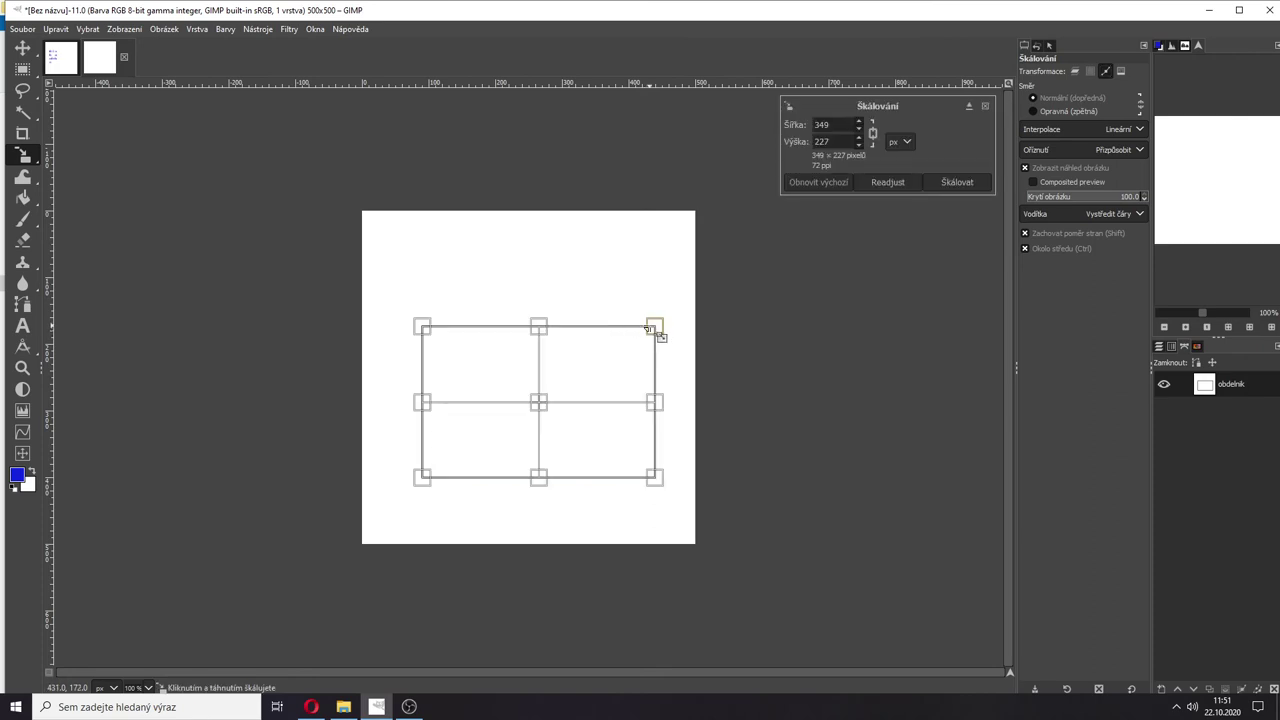
{"action": "mouse_move", "coordinate": [545, 328]}
{"action": "left_mouse_down"}
{"action": "mouse_move", "coordinate": [550, 261]}
{"action": "mouse_move", "coordinate": [540, 306]}
{"action": "left_mouse_up"}
{"action": "key", "text": "Return"}
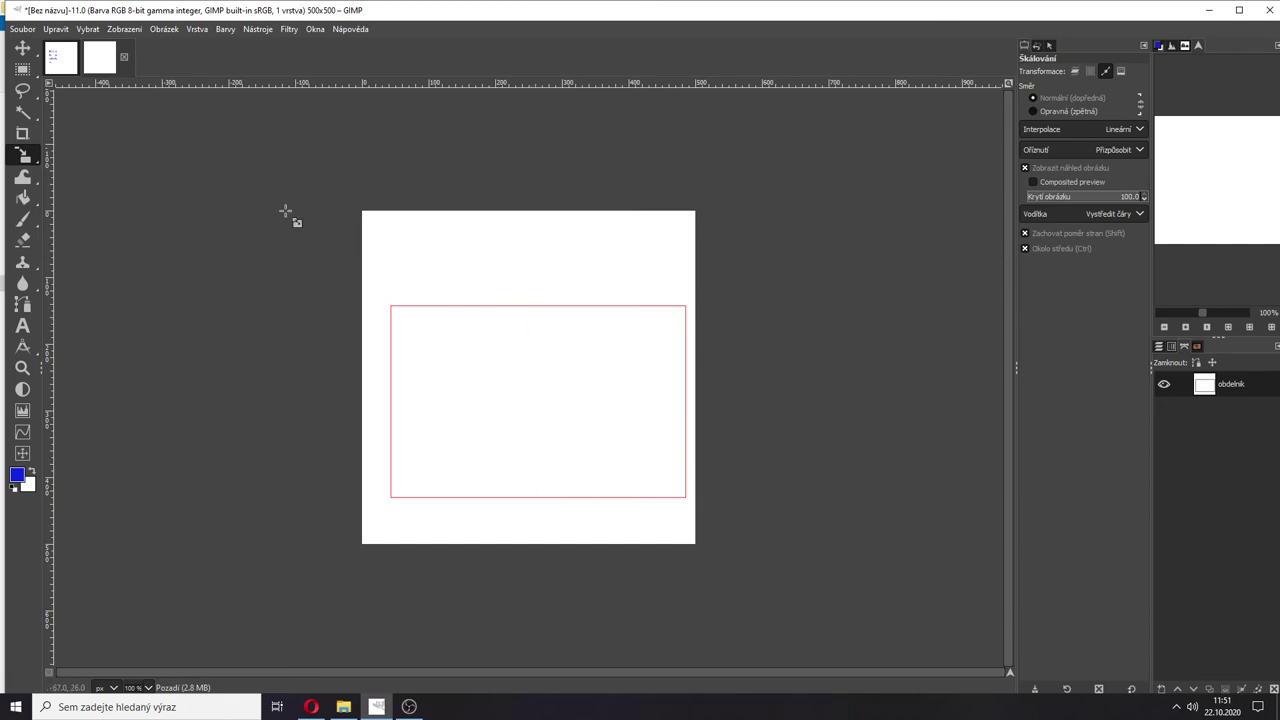
Step: Set the Flip tool to transform paths and flip the "obdelnik" path vertically
{"action": "key", "text": "shift+h"}
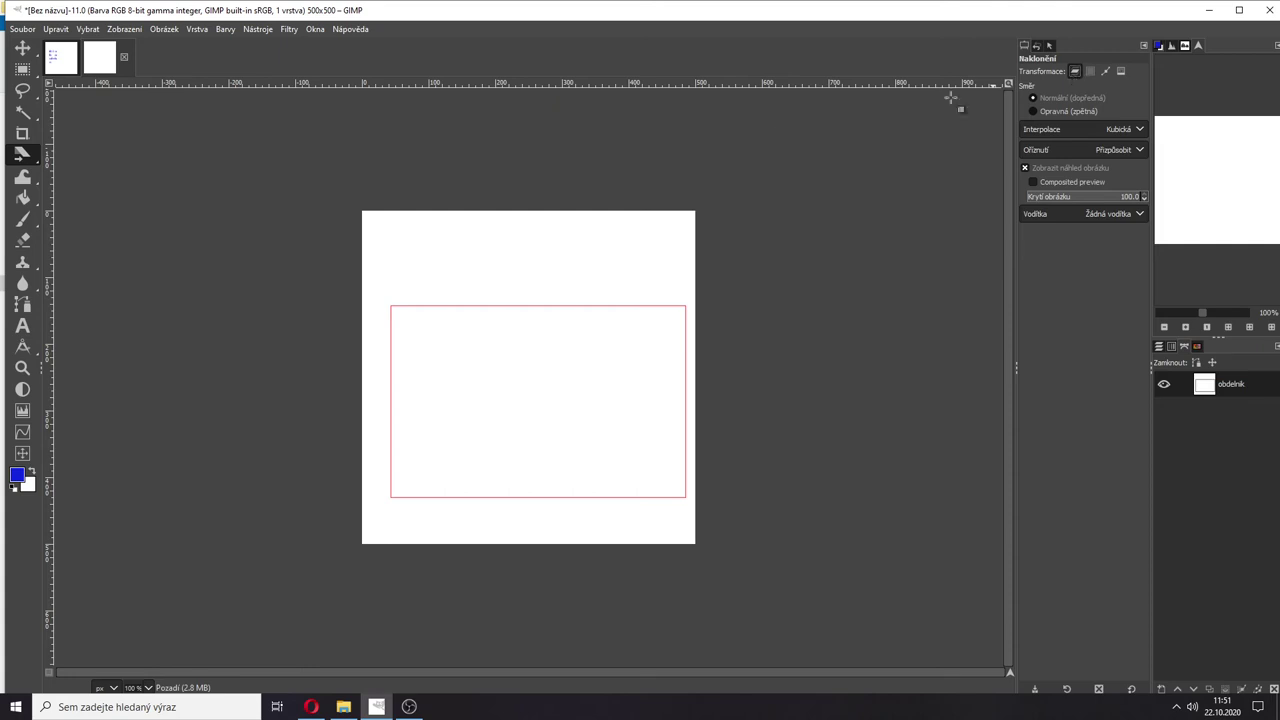
{"action": "mouse_move", "coordinate": [24, 158]}
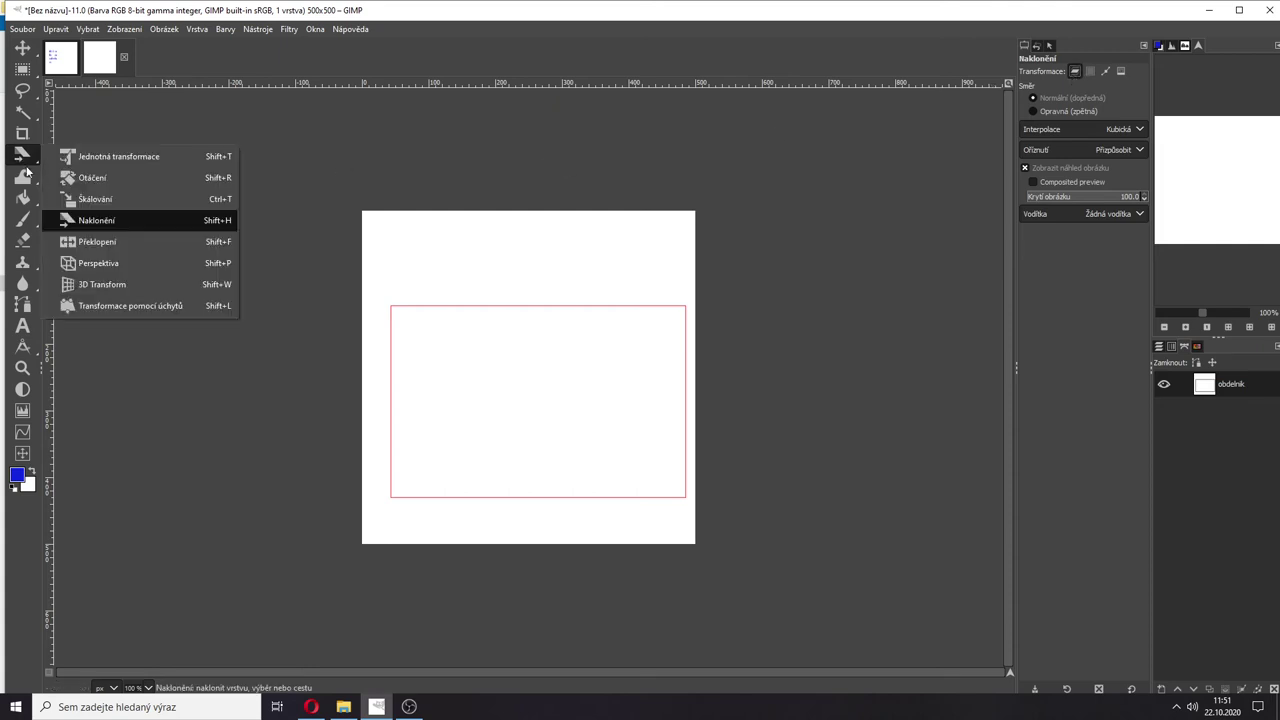
{"action": "left_click", "coordinate": [100, 242]}
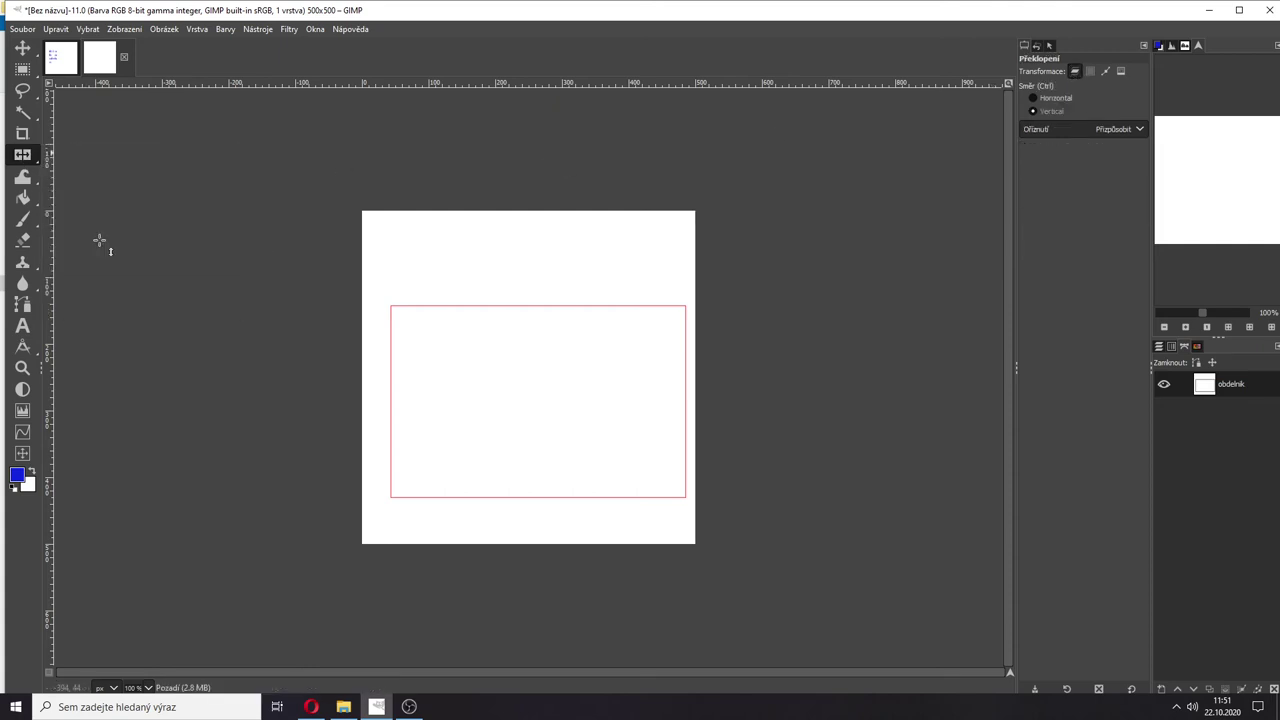
{"action": "left_click", "coordinate": [1105, 71]}
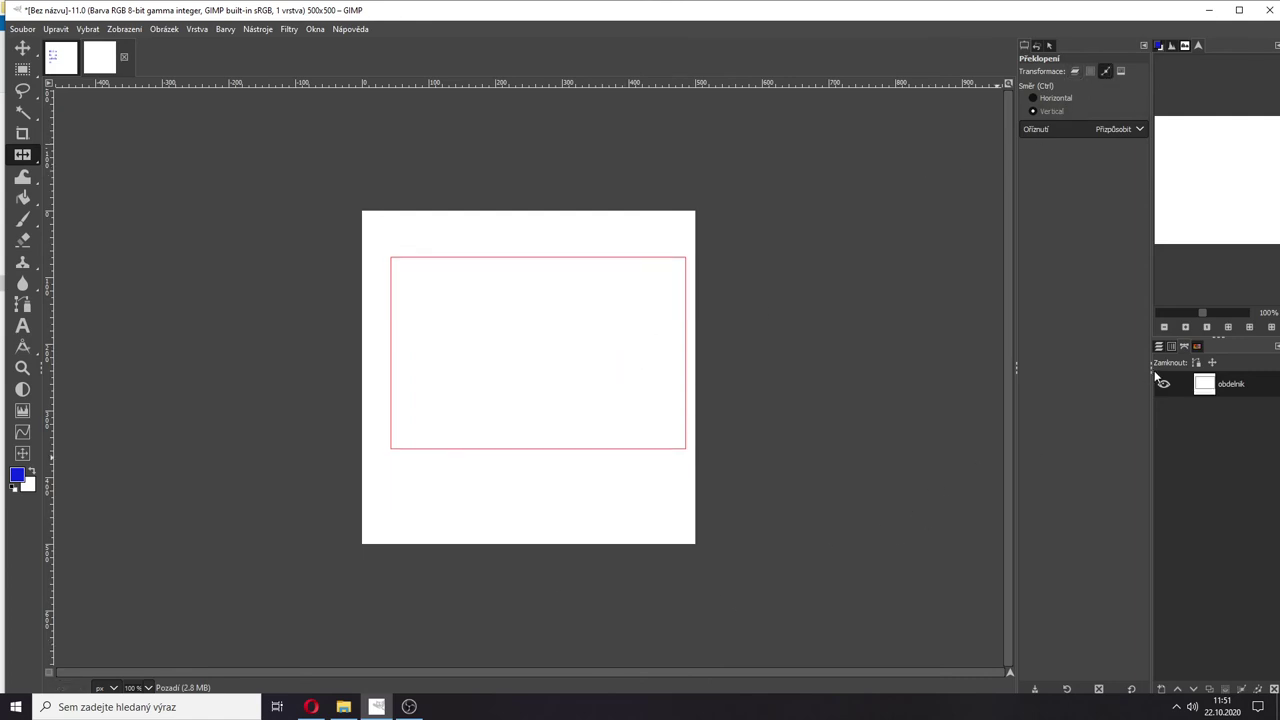
Step: Delete the "obdelnik" path and return to the layer list
{"action": "double_click", "coordinate": [1219, 389]}
{"action": "left_click", "coordinate": [1274, 689]}
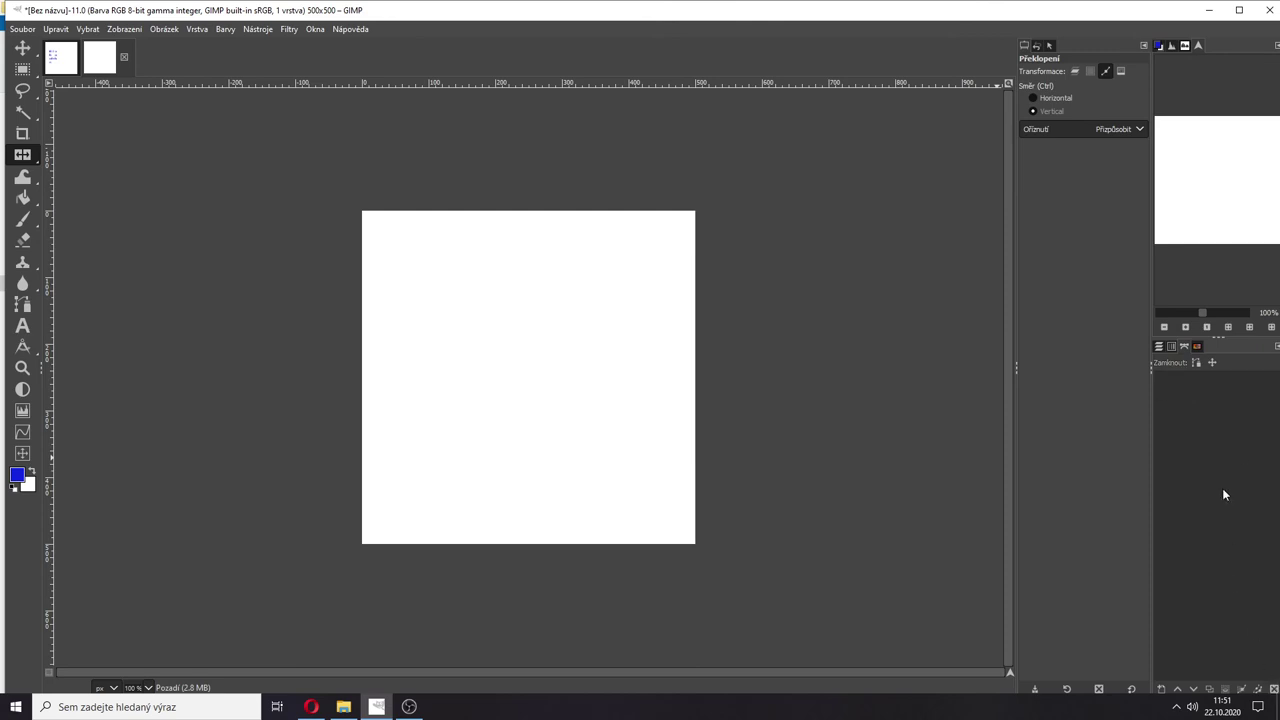
{"action": "left_click", "coordinate": [1164, 347]}
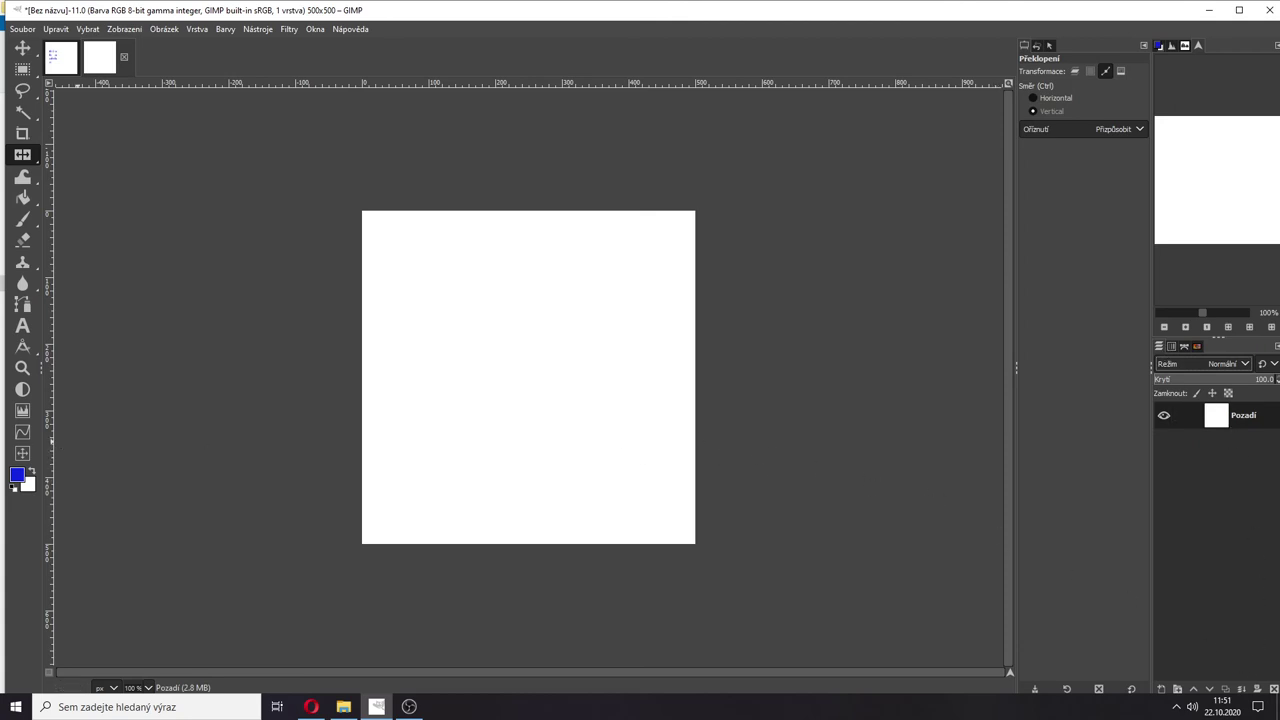
Step: Add the blue text "Aloha" in AuntBertha at 50 px near the canvas's left side, and select its text layer
{"action": "left_click", "coordinate": [23, 326]}
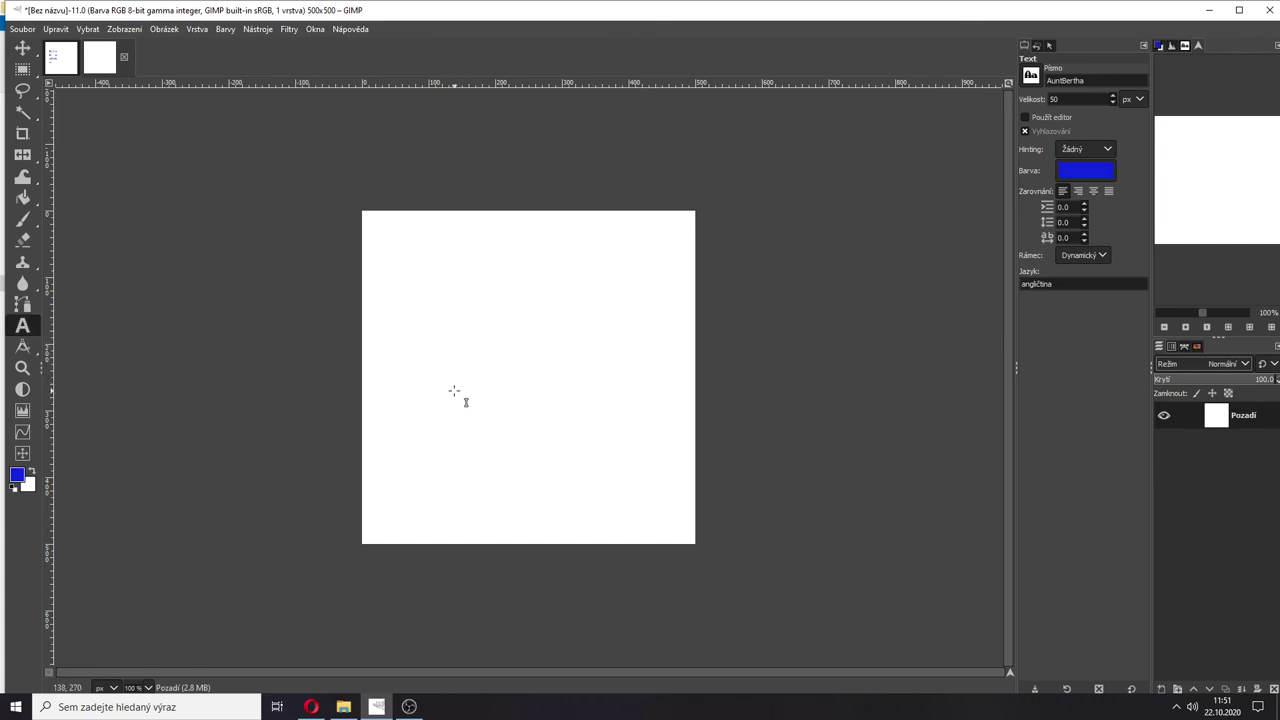
{"action": "left_click", "coordinate": [395, 333]}
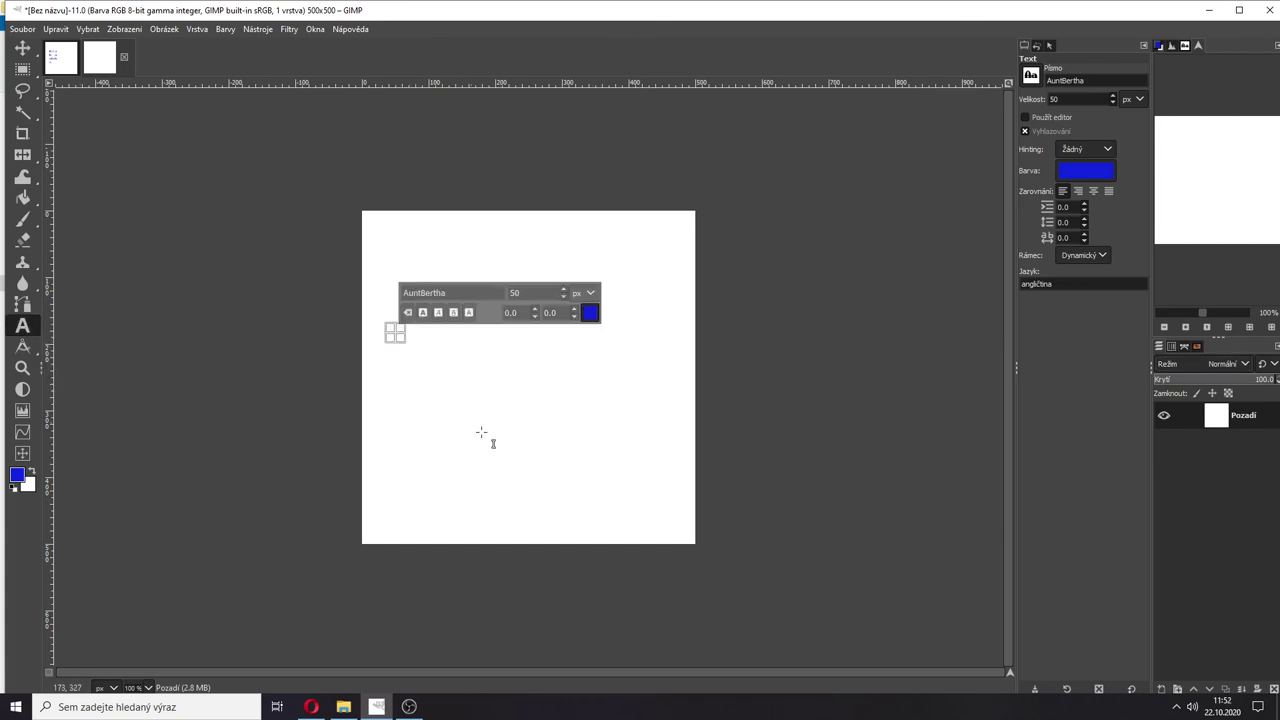
{"action": "type", "text": "Aloh"}
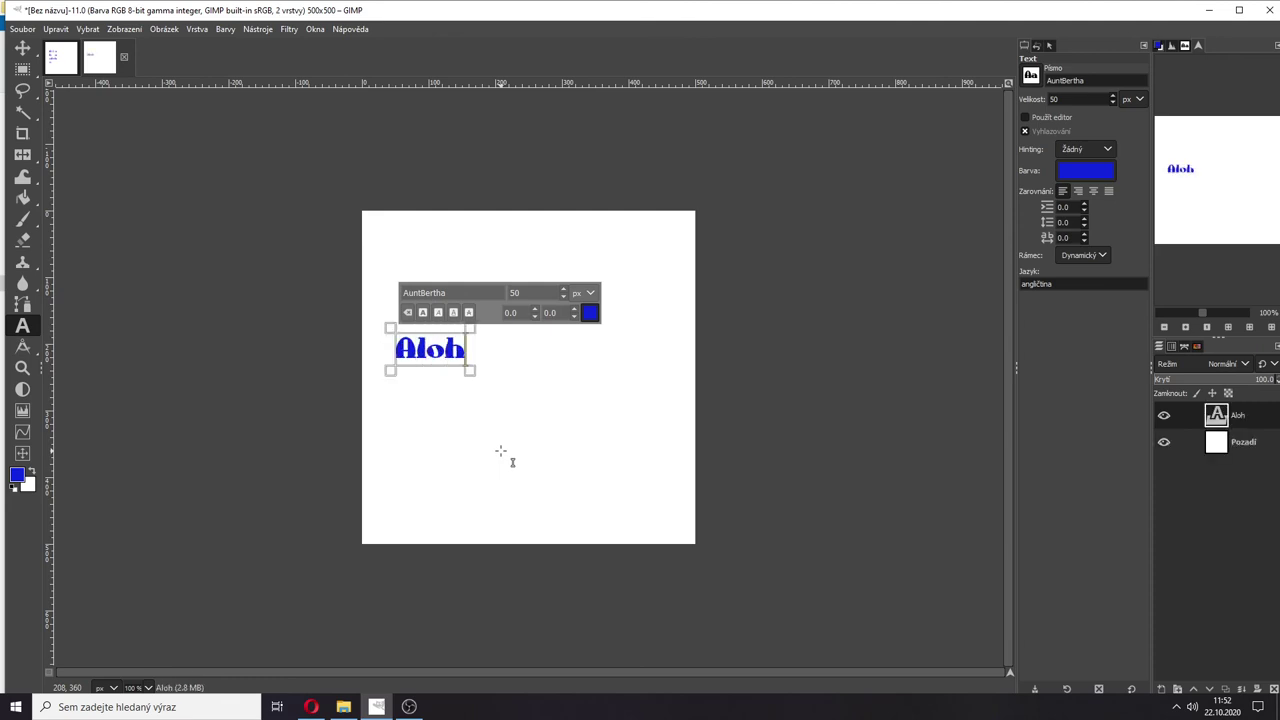
{"action": "type", "text": "a"}
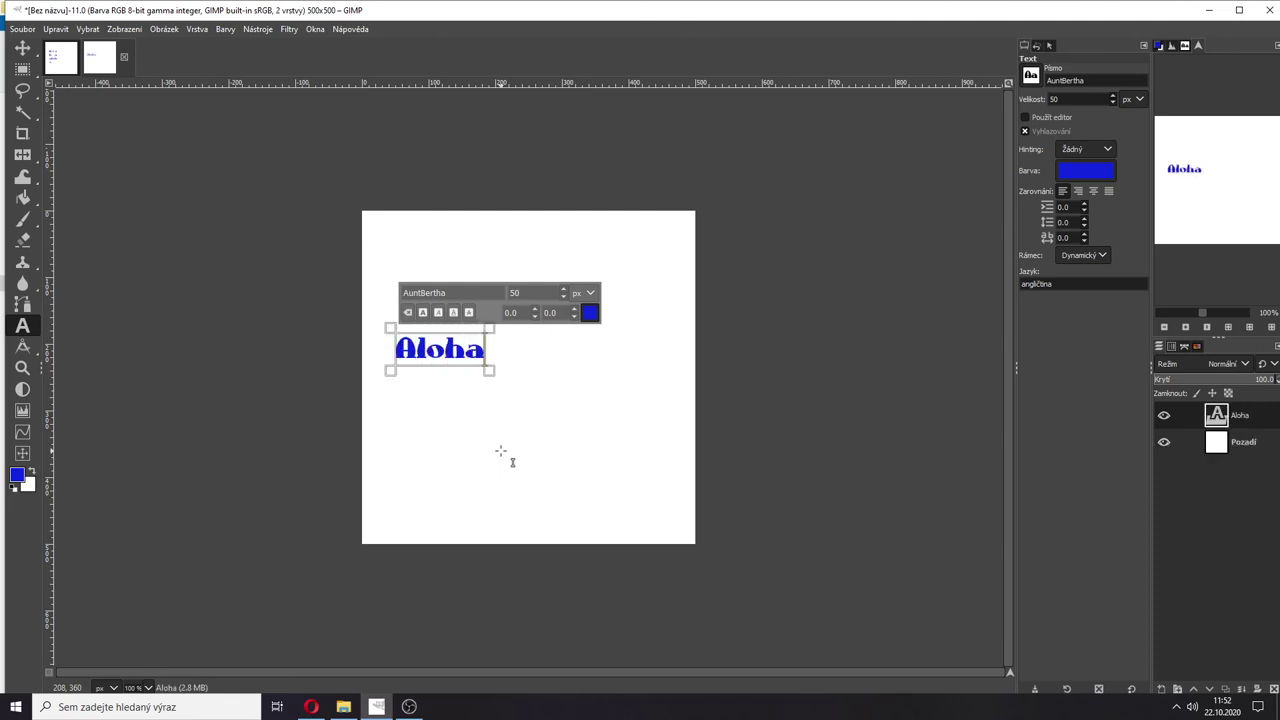
{"action": "left_click", "coordinate": [1248, 450]}
{"action": "left_click", "coordinate": [1227, 425]}
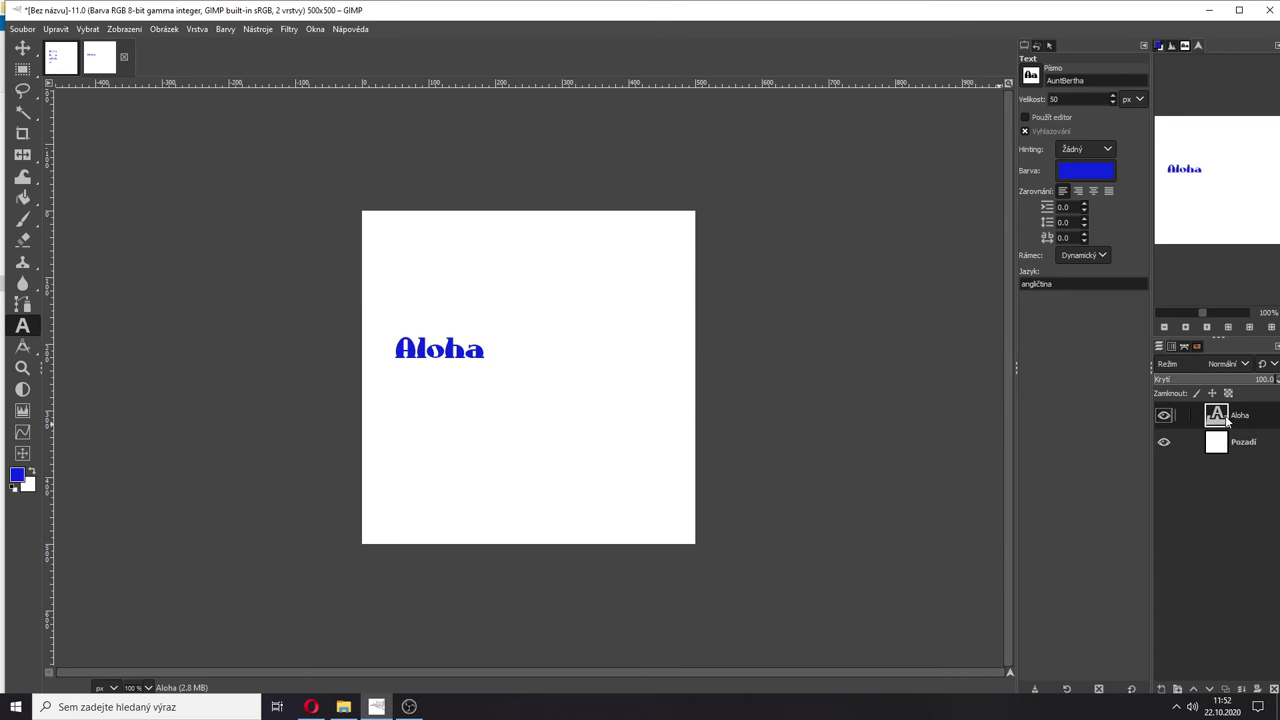
Step: Convert the "Aloha" text layer to a path
{"action": "right_click", "coordinate": [1227, 421]}
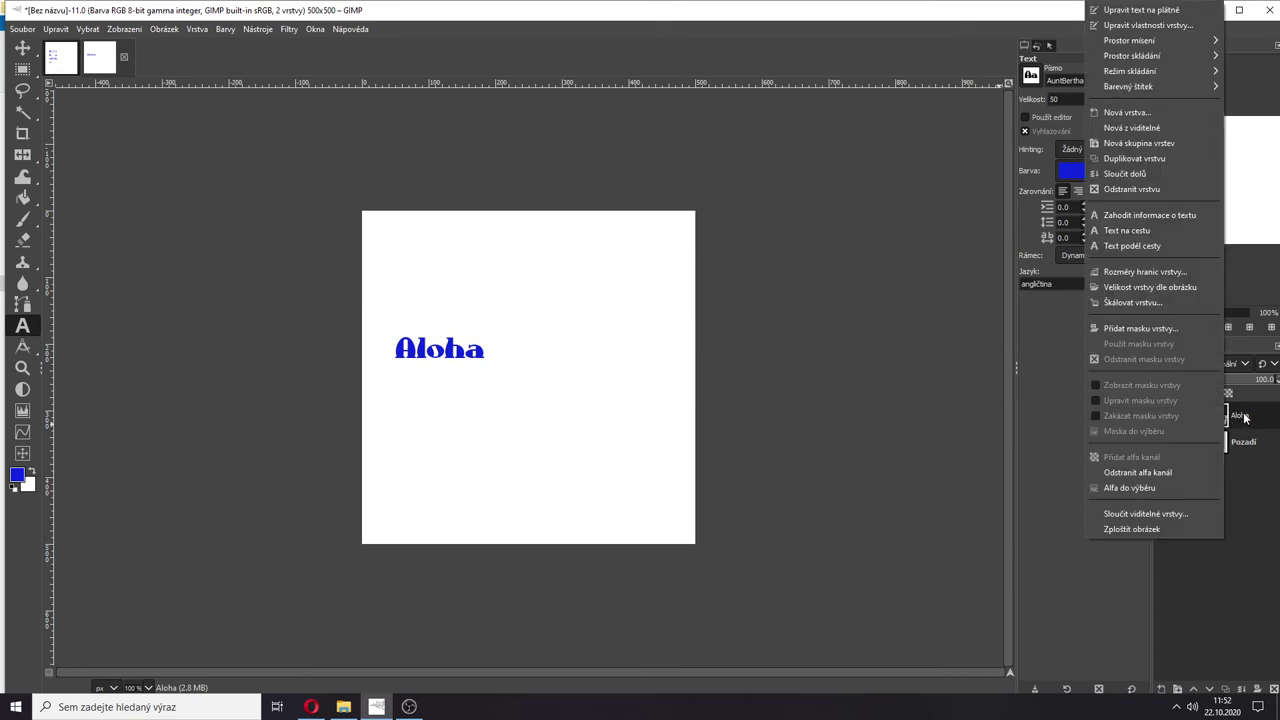
{"action": "left_click", "coordinate": [1256, 415]}
{"action": "right_click", "coordinate": [1236, 418]}
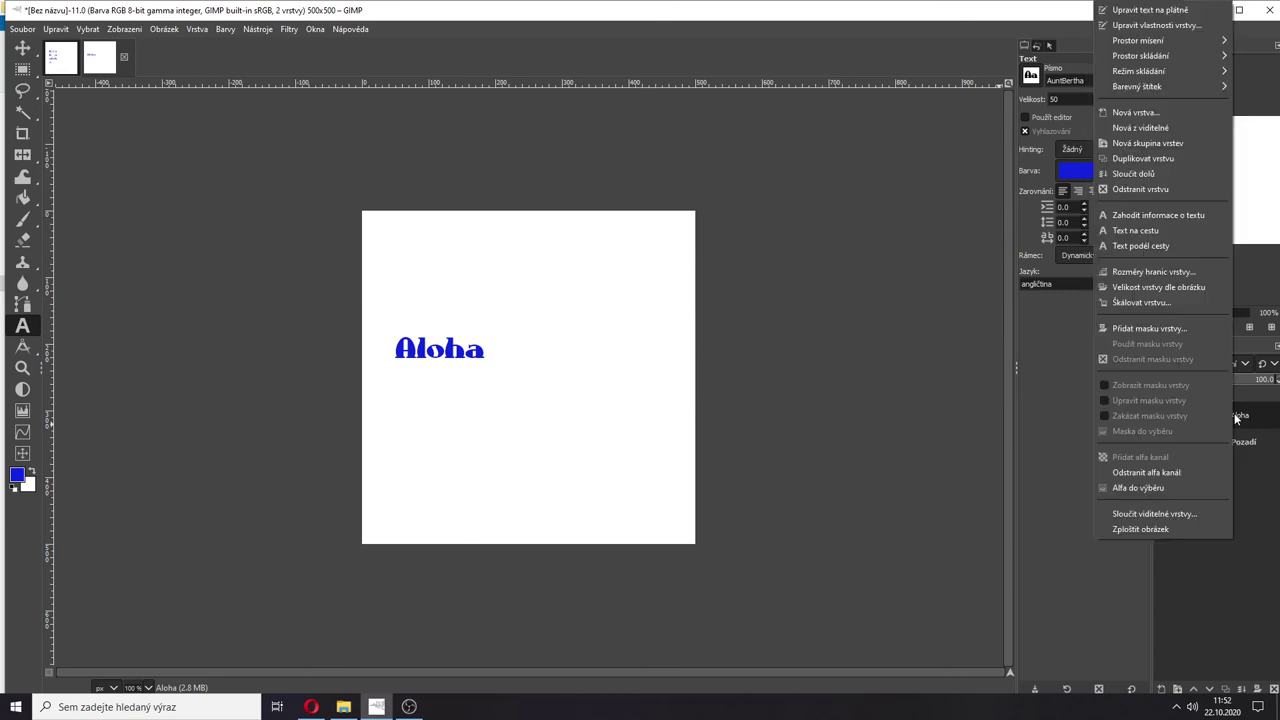
{"action": "left_click", "coordinate": [1125, 231]}
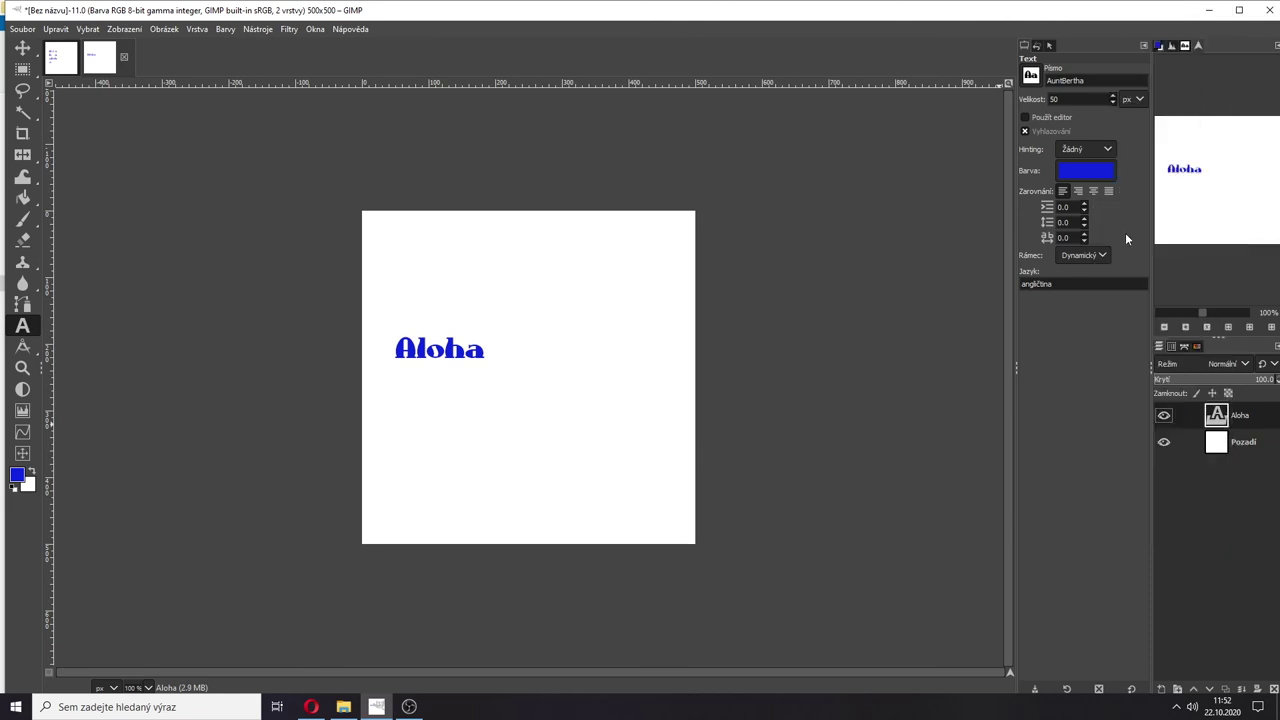
Step: Make the "Aloha" path visible and hide the "Aloha" text layer
{"action": "left_click", "coordinate": [1184, 346]}
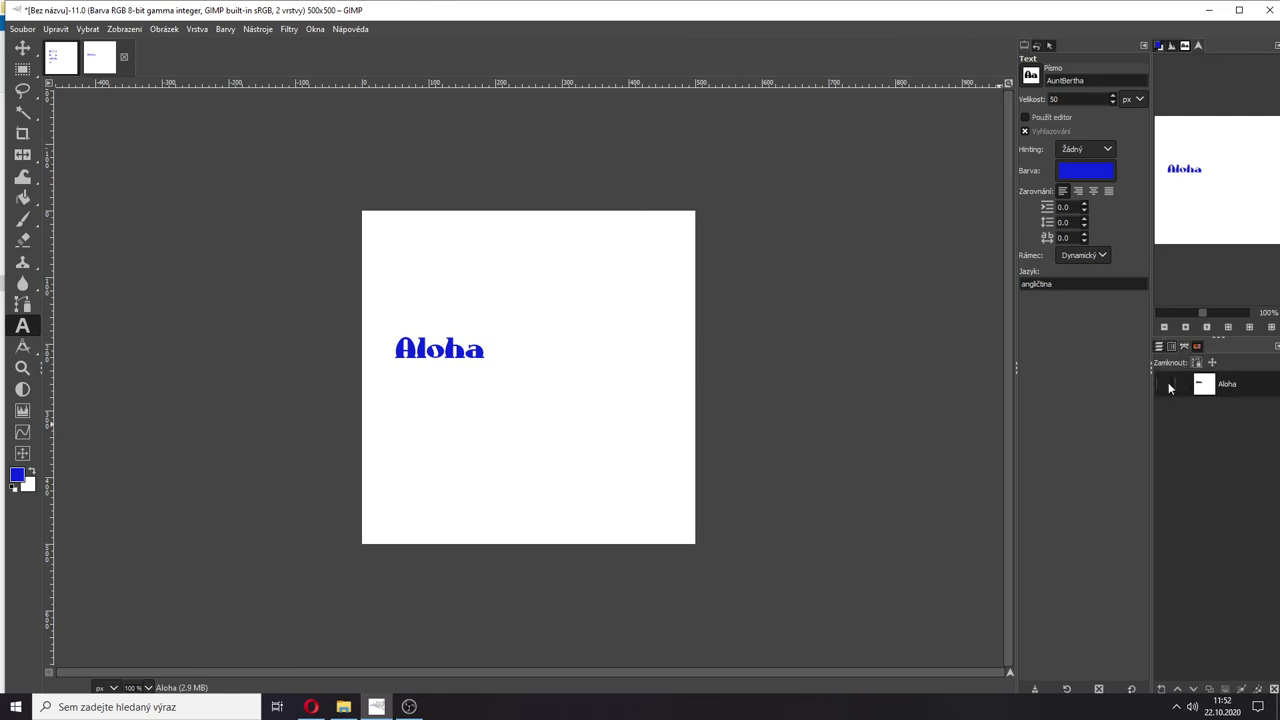
{"action": "left_click", "coordinate": [1170, 388]}
{"action": "left_click", "coordinate": [1160, 346]}
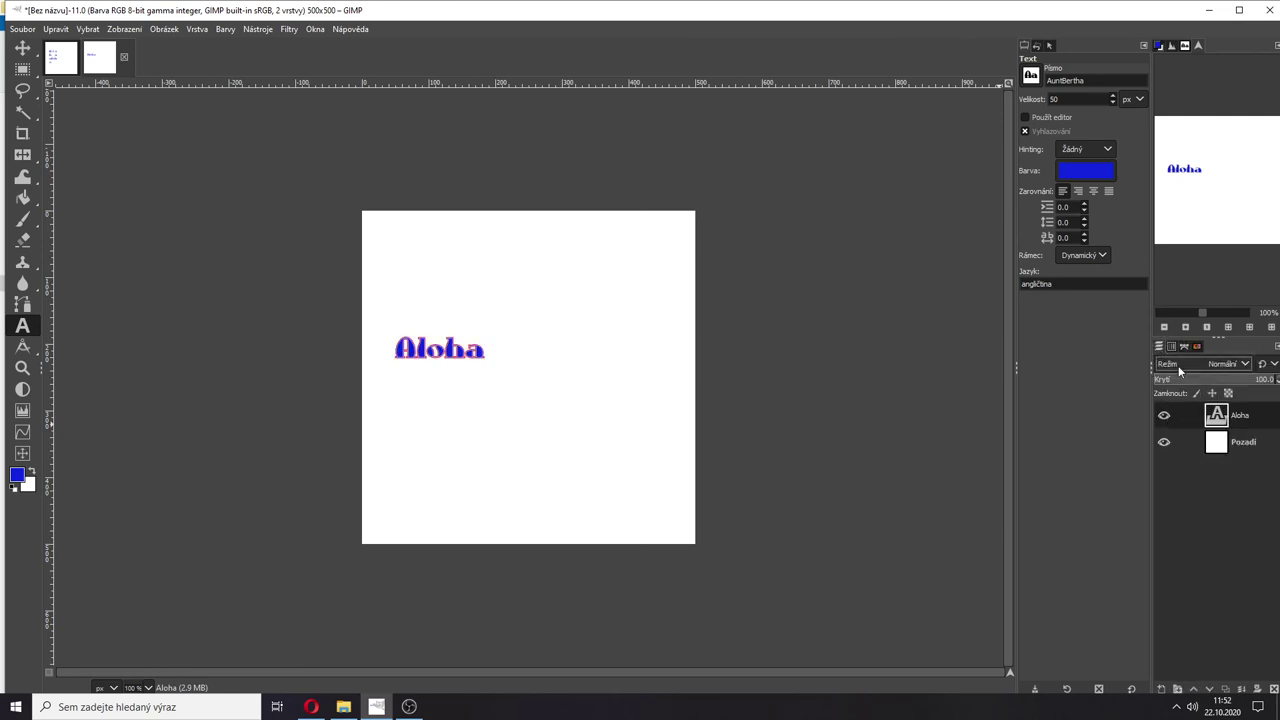
{"action": "left_click", "coordinate": [1164, 415]}
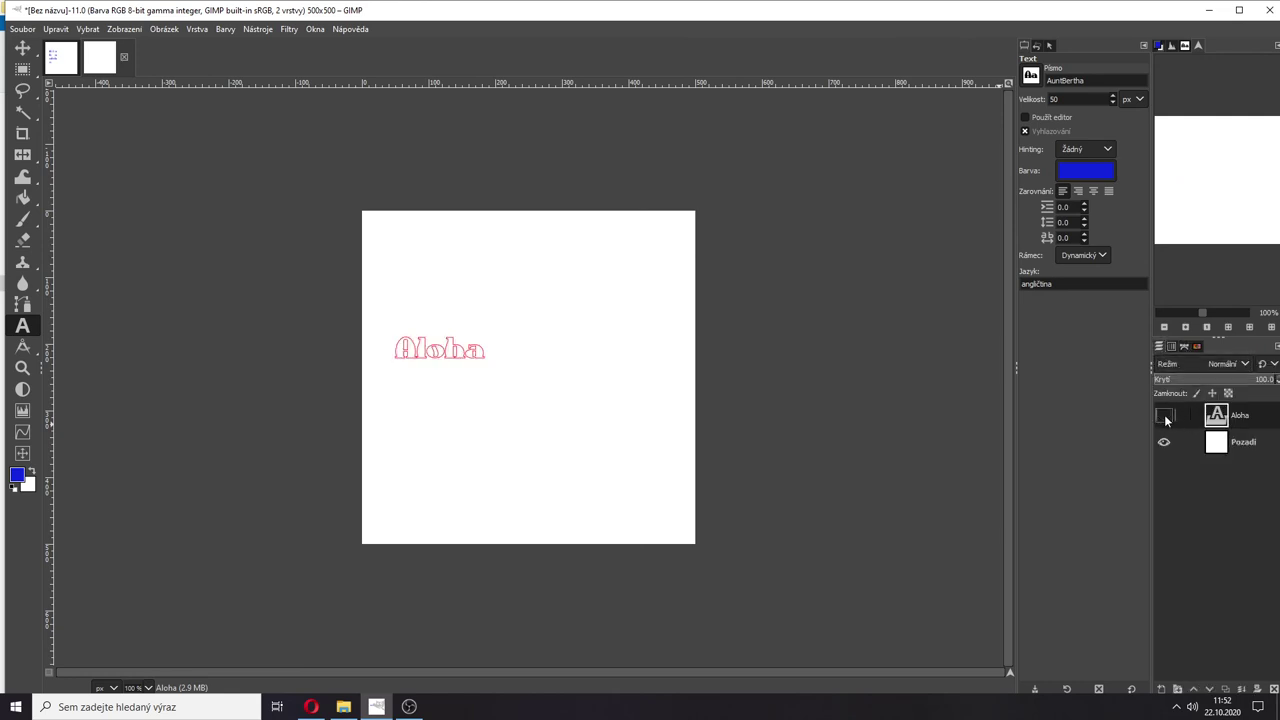
Step: Add a transparent 500 × 500 px layer and fill it with the blue foreground colour
{"action": "left_click", "coordinate": [1185, 347]}
{"action": "left_click", "coordinate": [1160, 346]}
{"action": "left_click", "coordinate": [1162, 689]}
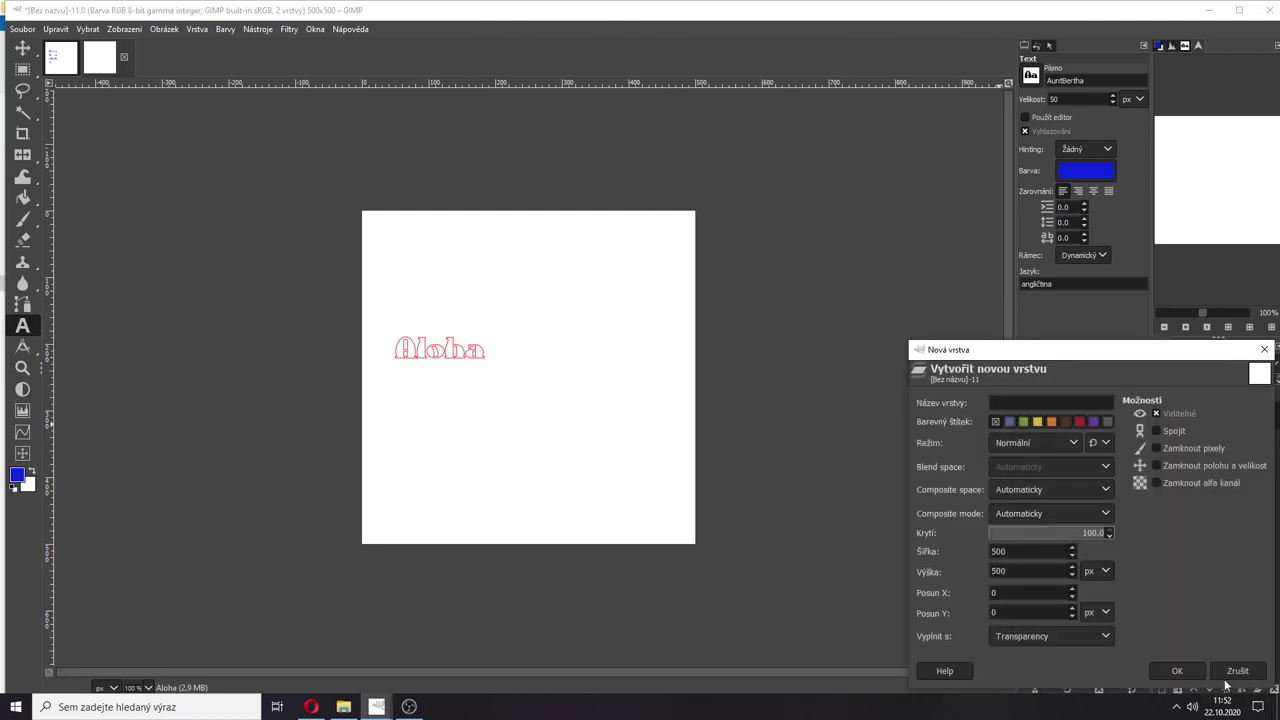
{"action": "left_click", "coordinate": [1177, 671]}
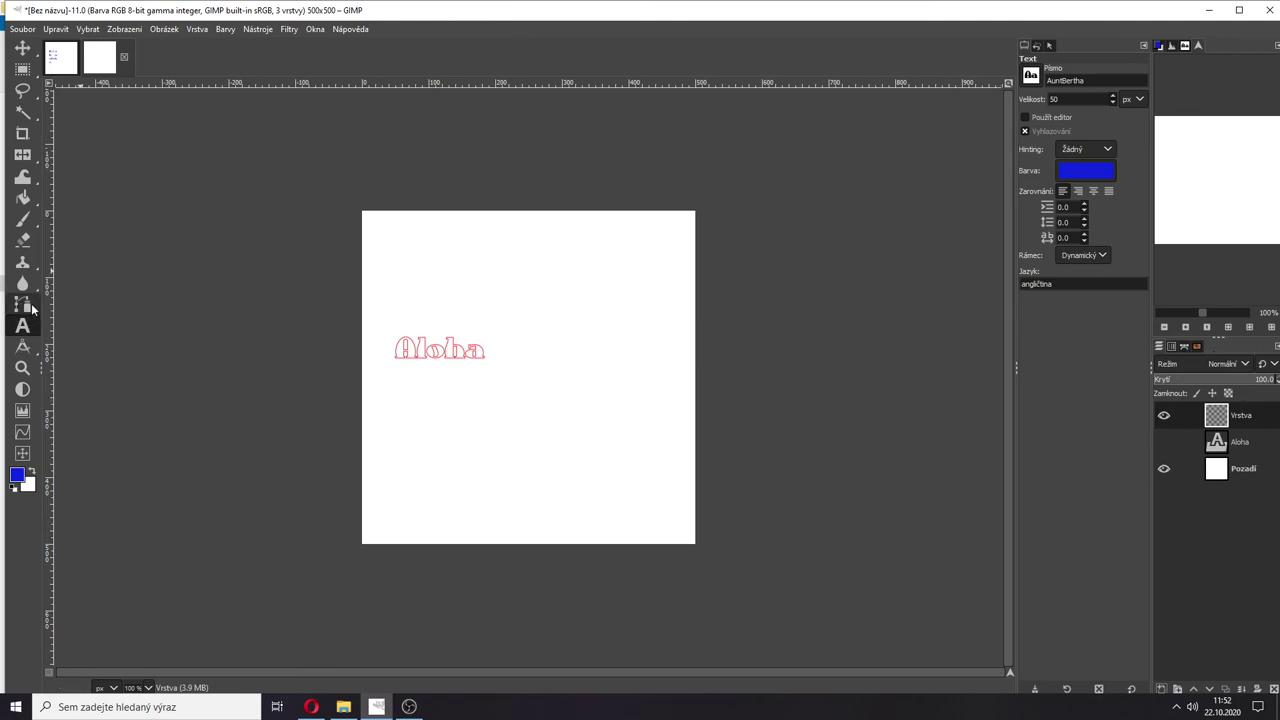
{"action": "left_click", "coordinate": [21, 199]}
{"action": "left_click", "coordinate": [551, 310]}
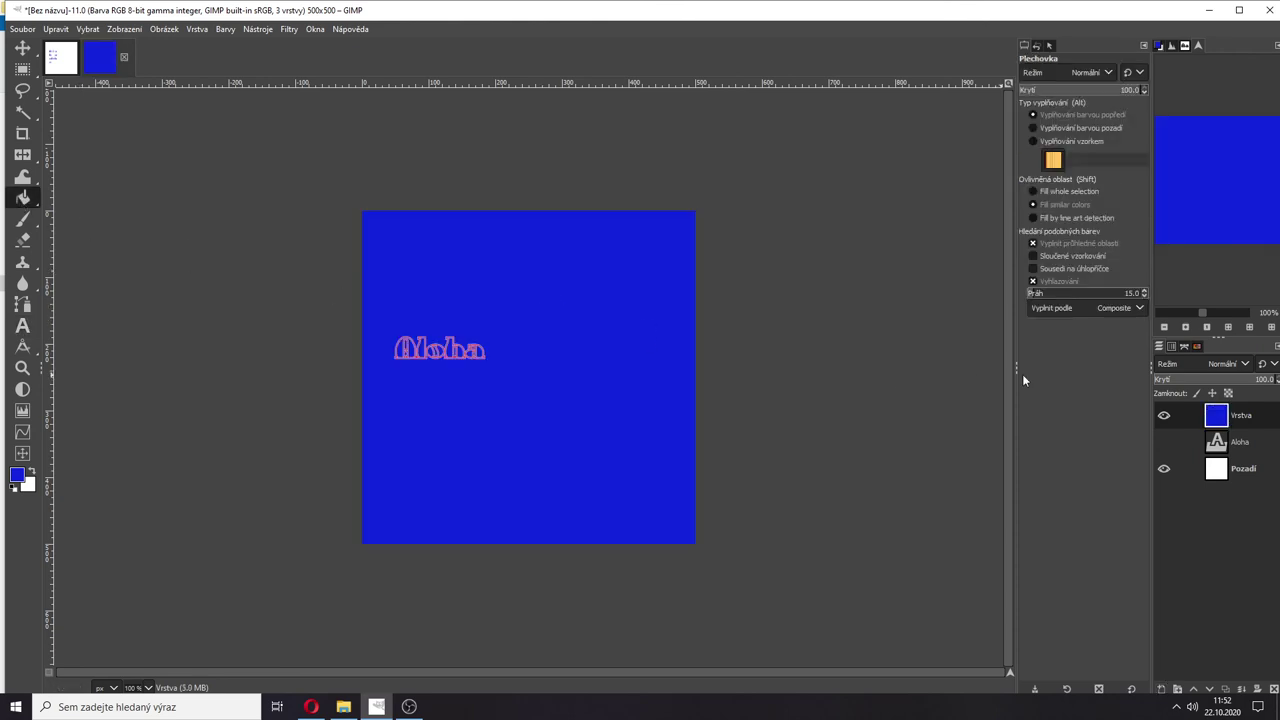
Step: Create a selection from the "Aloha" path
{"action": "left_click", "coordinate": [1184, 346]}
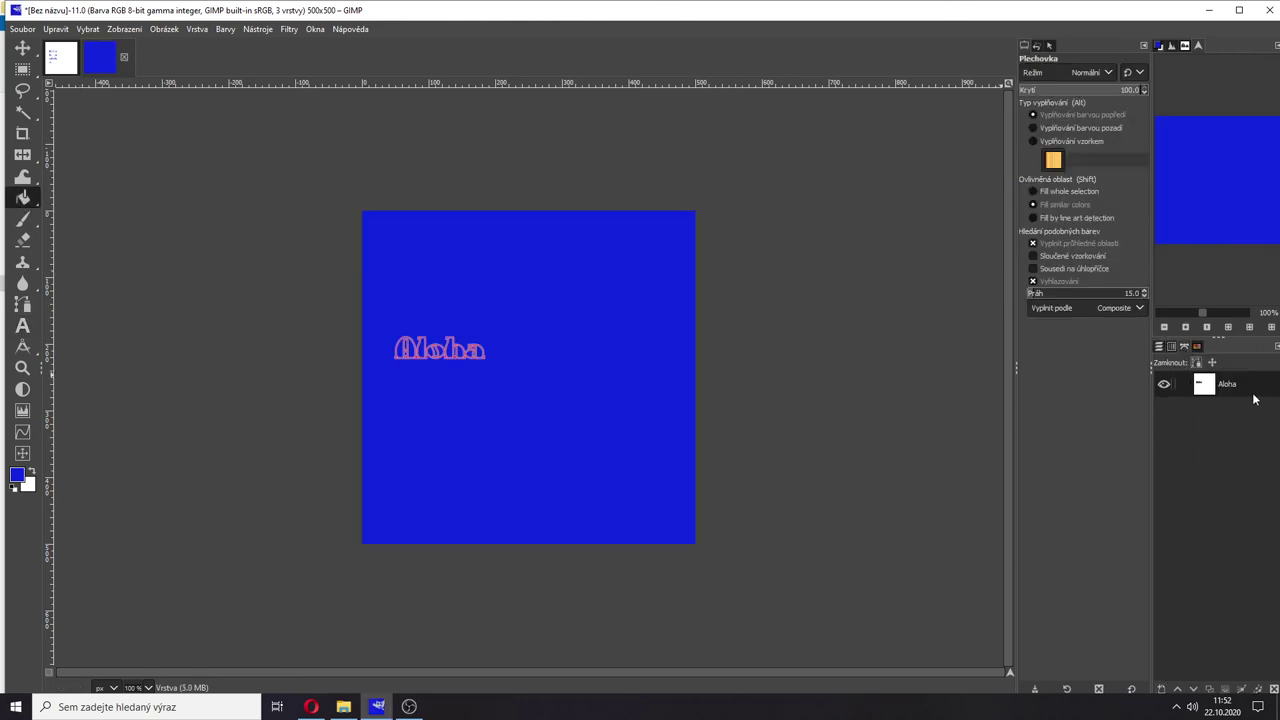
{"action": "double_click", "coordinate": [1218, 388]}
{"action": "left_click", "coordinate": [1226, 690]}
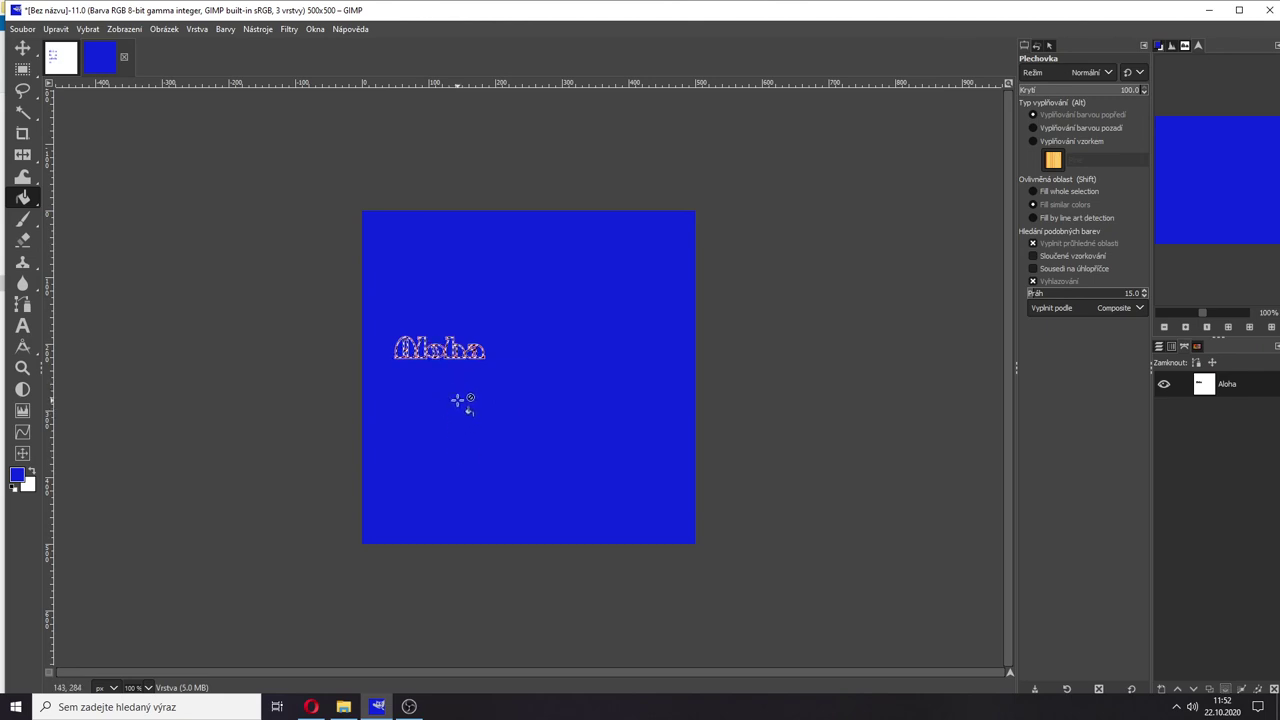
Step: Copy the selected lettering from the blue layer, paste it as a new layer and hide the blue layer
{"action": "key", "text": "ctrl+c"}
{"action": "key", "text": "ctrl+v"}
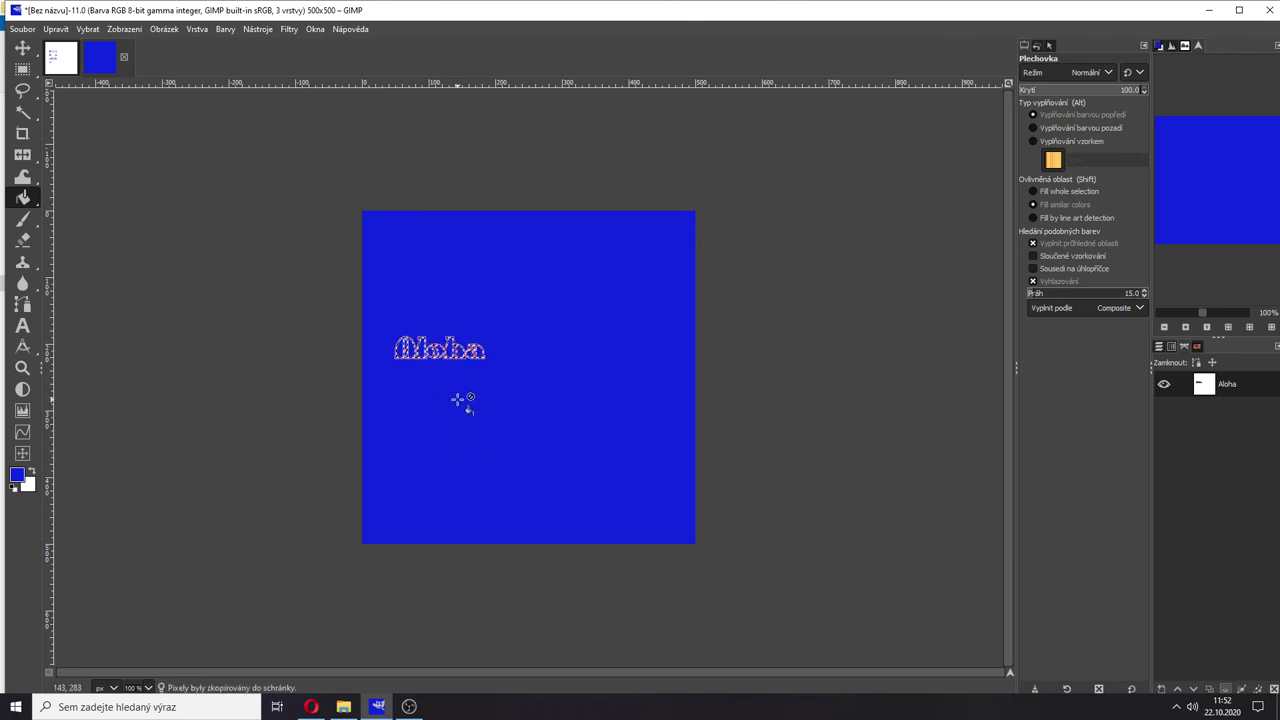
{"action": "left_click", "coordinate": [1161, 346]}
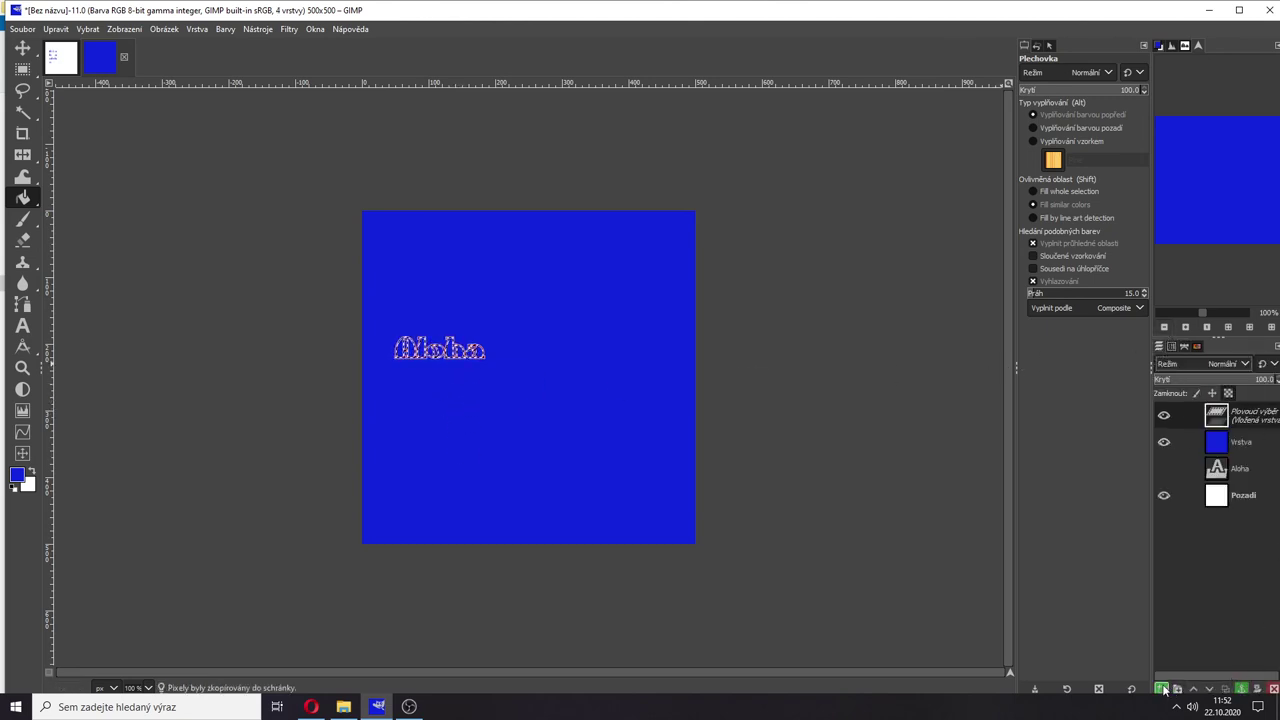
{"action": "left_click", "coordinate": [1163, 441]}
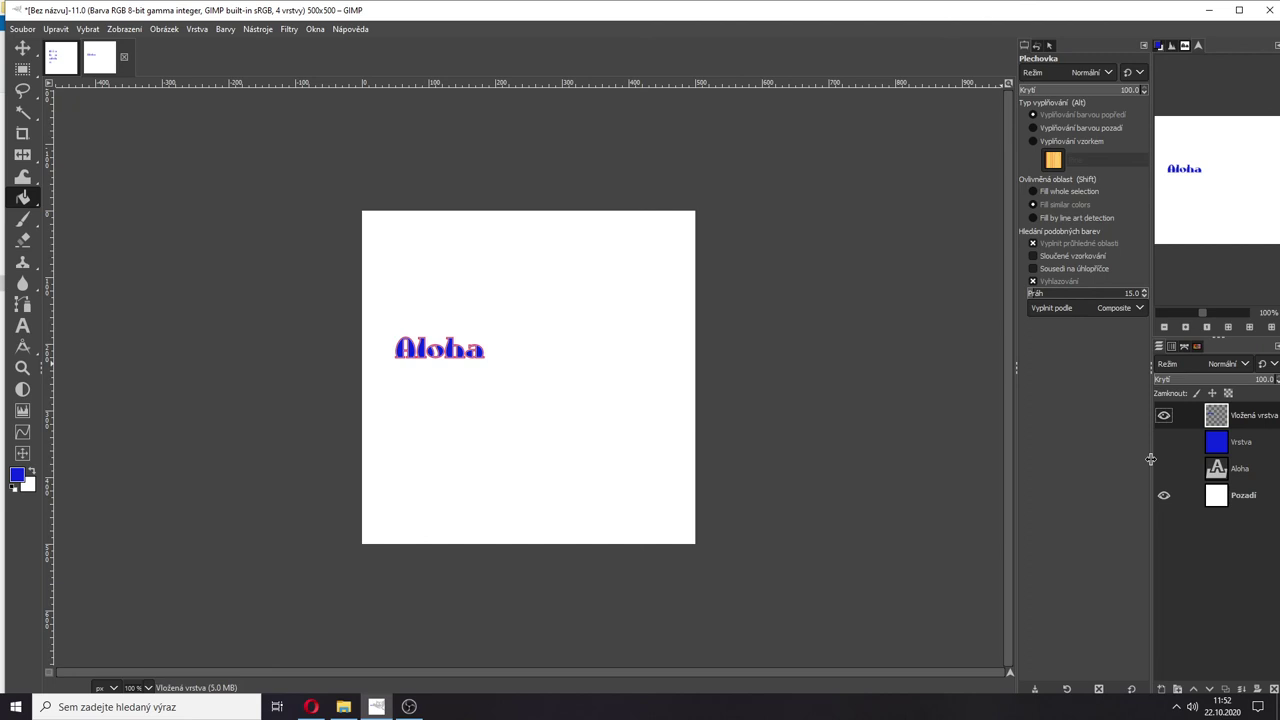
Step: Hide the "Aloha" path and the pasted lettering layer
{"action": "left_click", "coordinate": [1184, 347]}
{"action": "left_click", "coordinate": [1166, 386]}
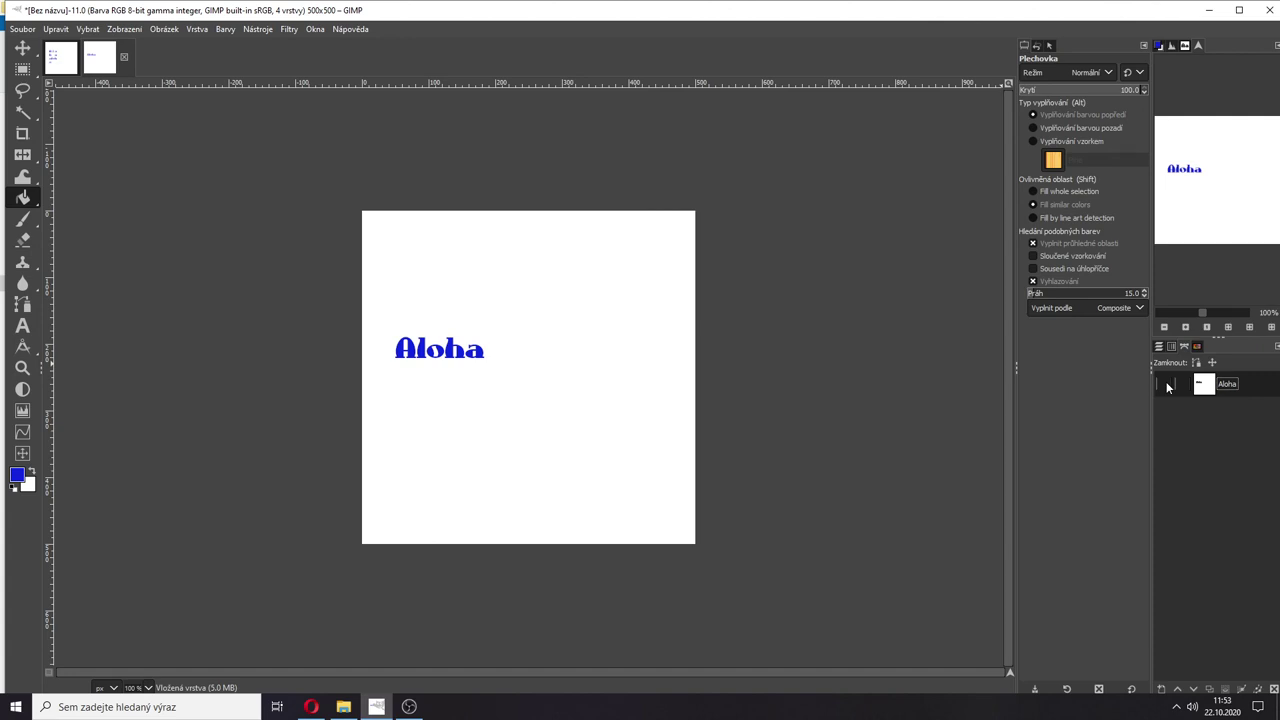
{"action": "left_click", "coordinate": [1161, 349]}
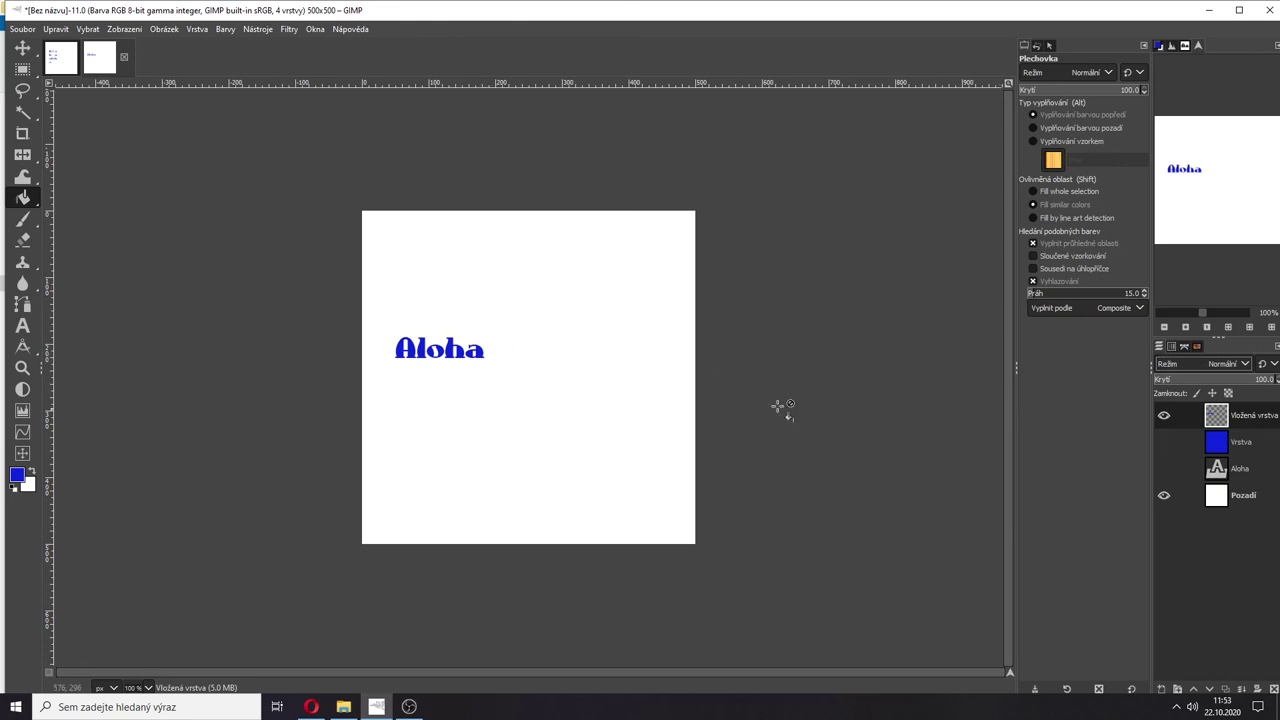
{"action": "left_click", "coordinate": [1163, 415]}
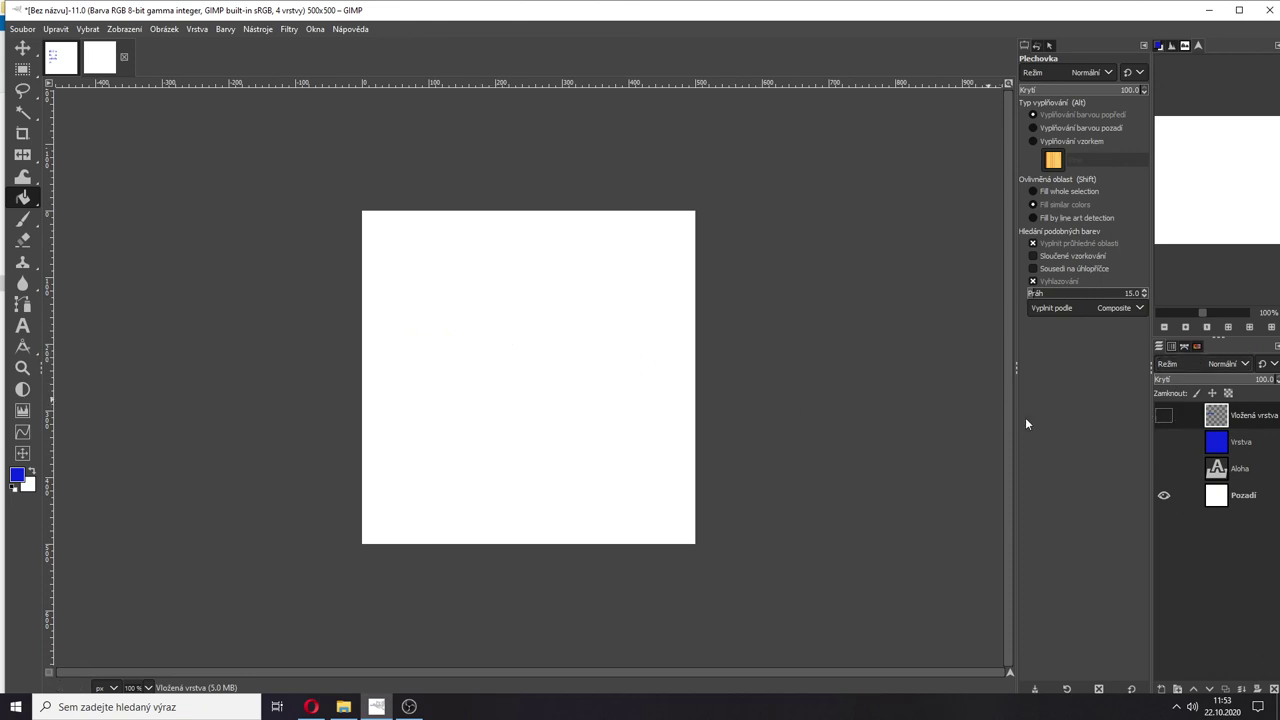
Step: Add the blue text "A" in AuntBertha on the canvas and enlarge it to 352 px
{"action": "left_click", "coordinate": [22, 325]}
{"action": "left_click", "coordinate": [418, 300]}
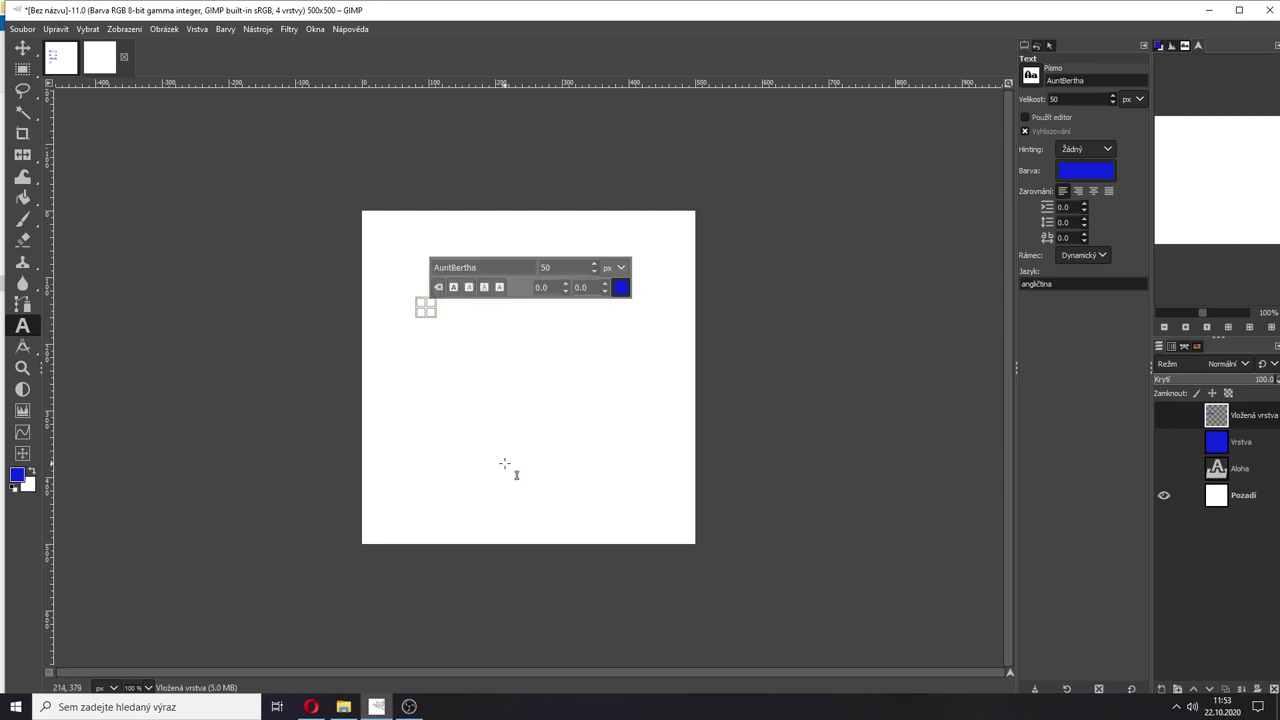
{"action": "type", "text": "A"}
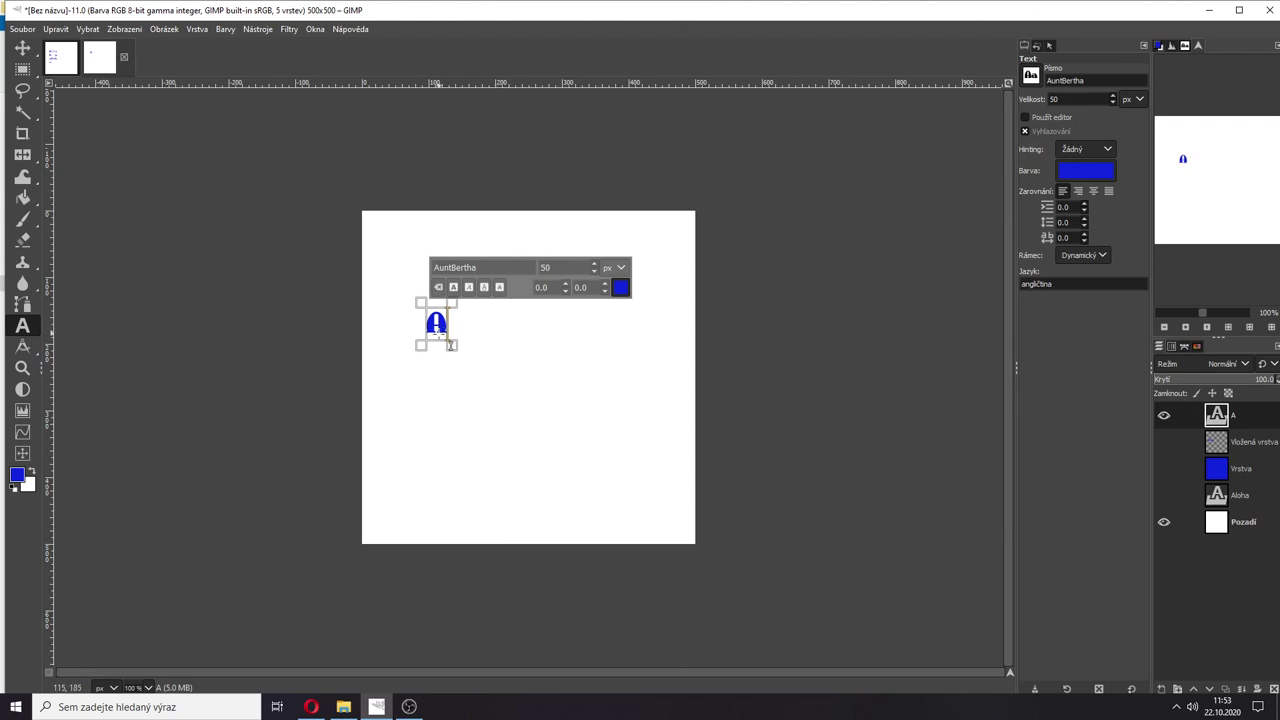
{"action": "scroll", "coordinate": [383, 317], "scroll_direction": "up", "scroll_amount": 2}
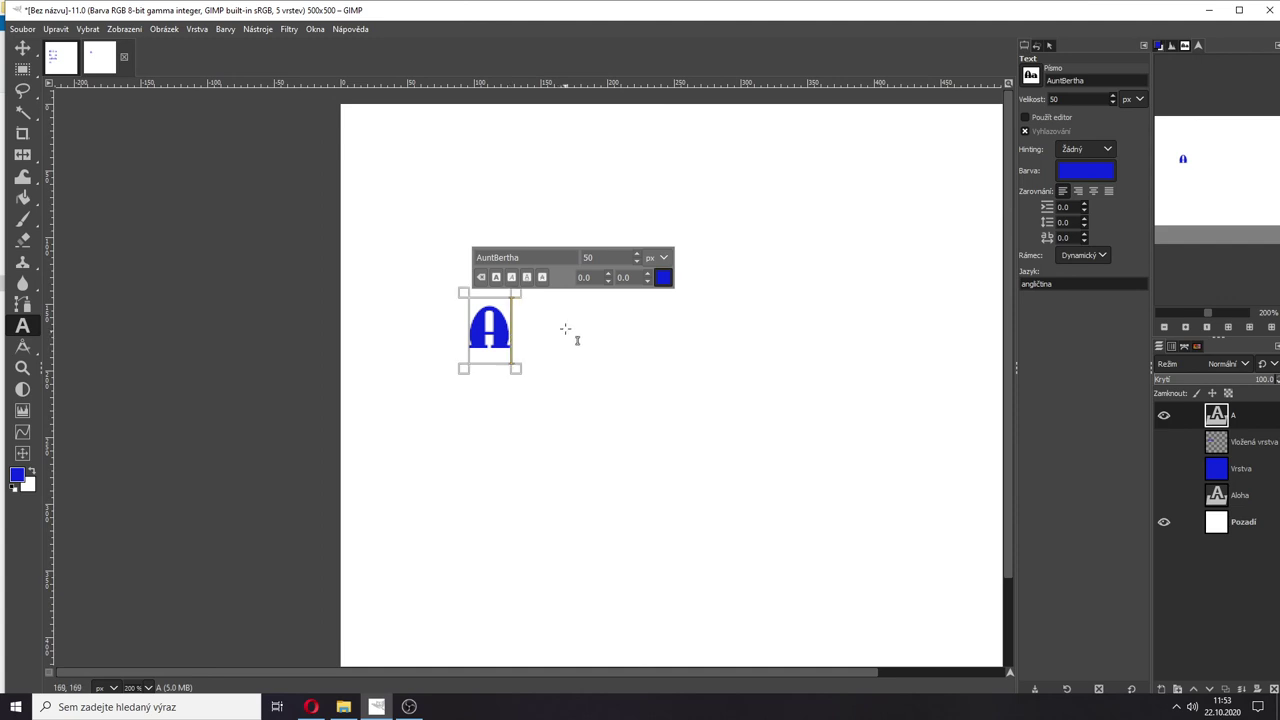
{"action": "scroll", "coordinate": [613, 377], "scroll_direction": "down", "scroll_amount": 1}
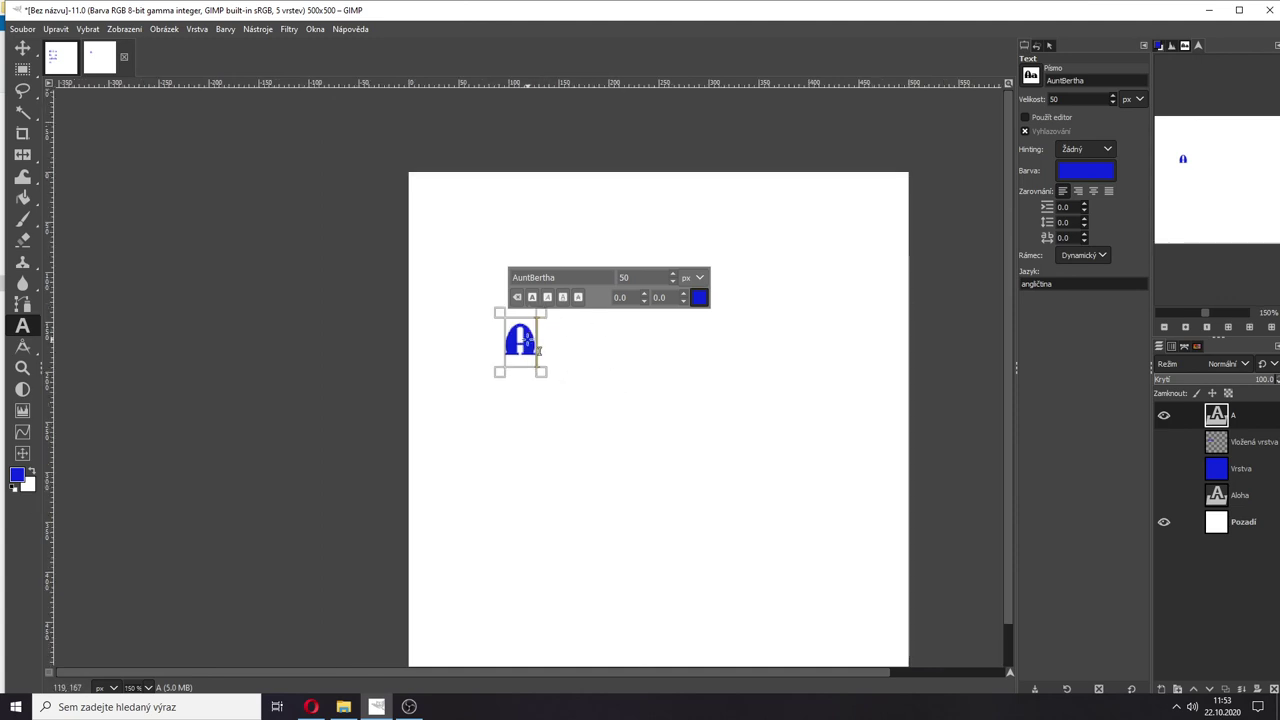
{"action": "left_click_drag", "start_coordinate": [674, 277], "coordinate": [674, 277]}
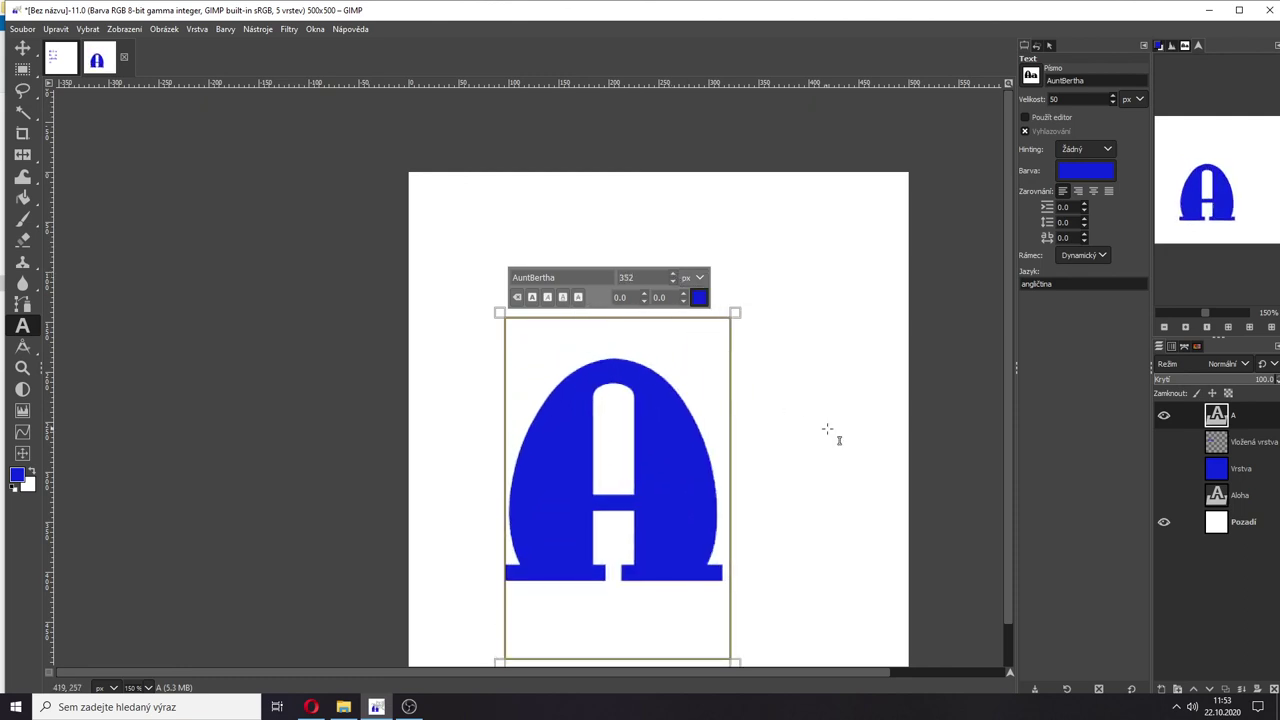
{"action": "scroll", "coordinate": [861, 443], "scroll_direction": "down", "scroll_amount": 1}
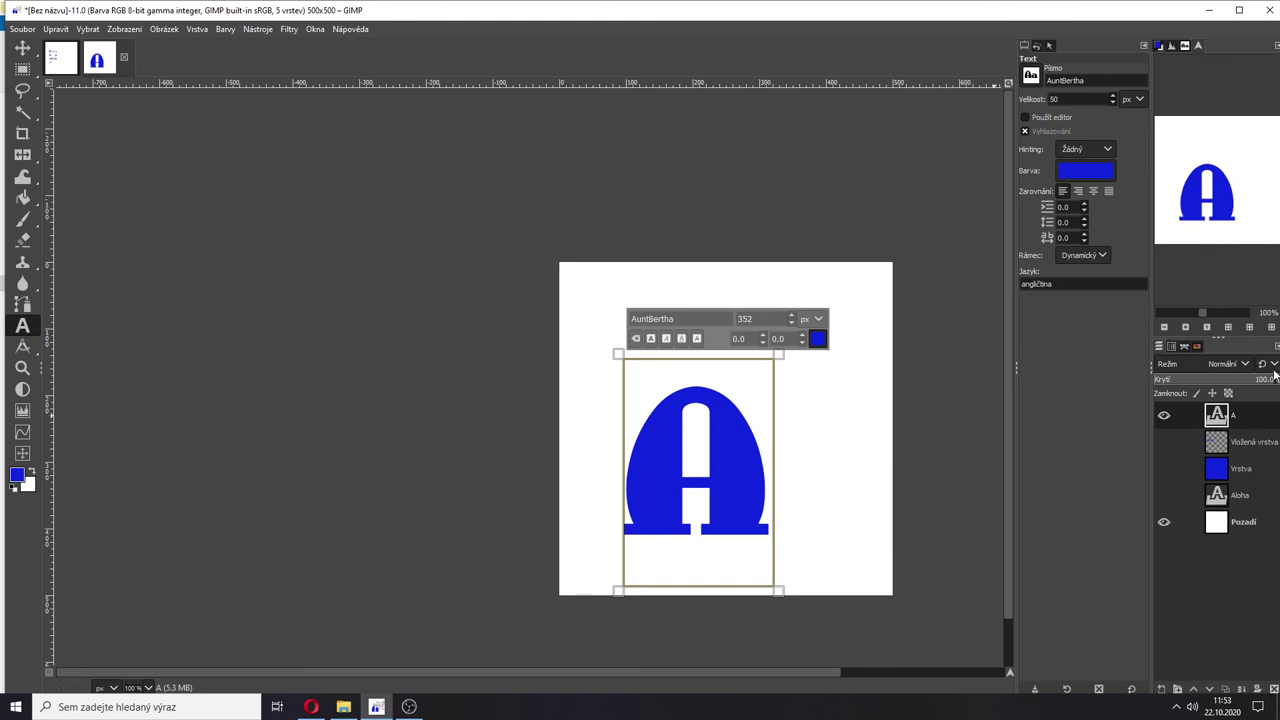
Step: Convert the "A" text layer to a path
{"action": "left_click", "coordinate": [1219, 430]}
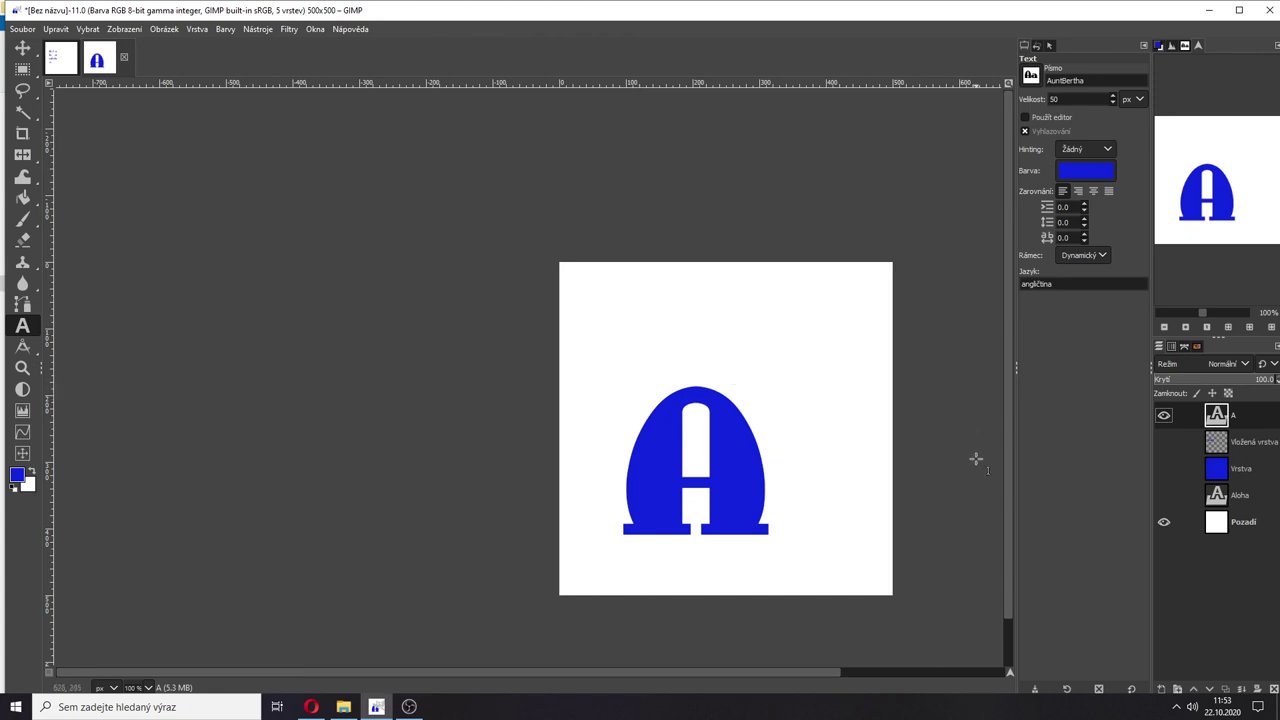
{"action": "left_click", "coordinate": [1185, 347]}
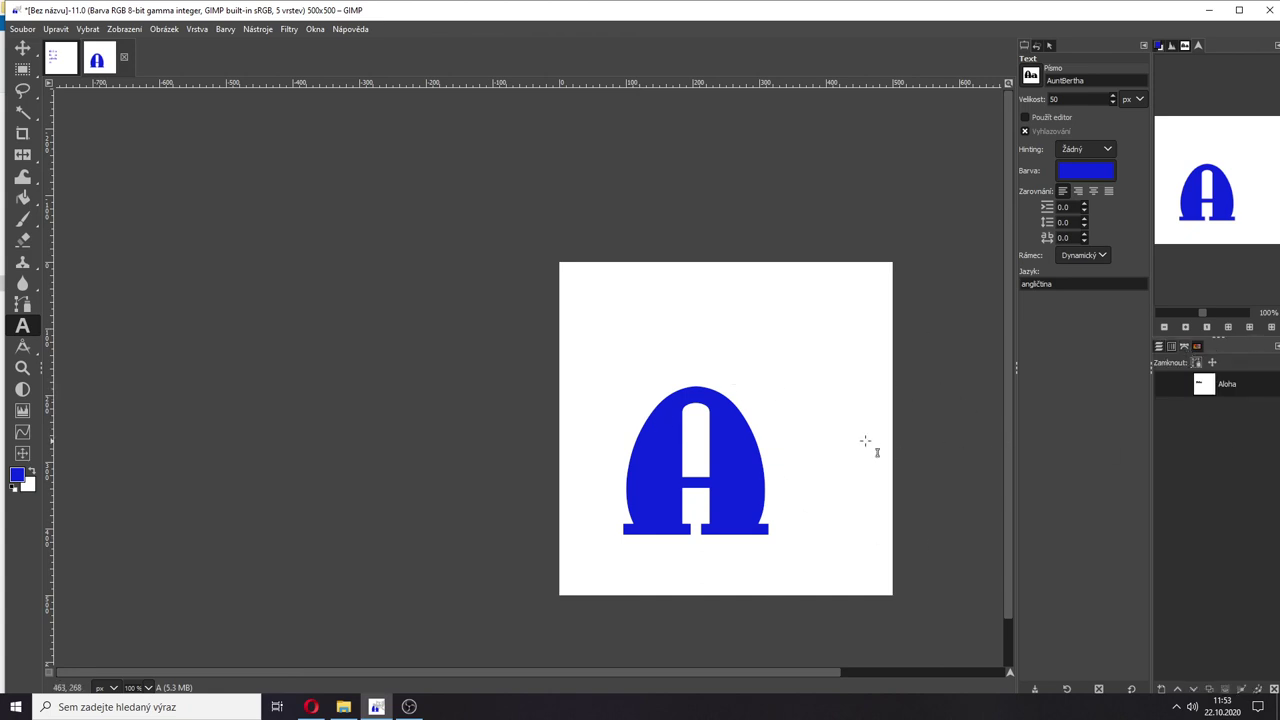
{"action": "left_click", "coordinate": [1159, 346]}
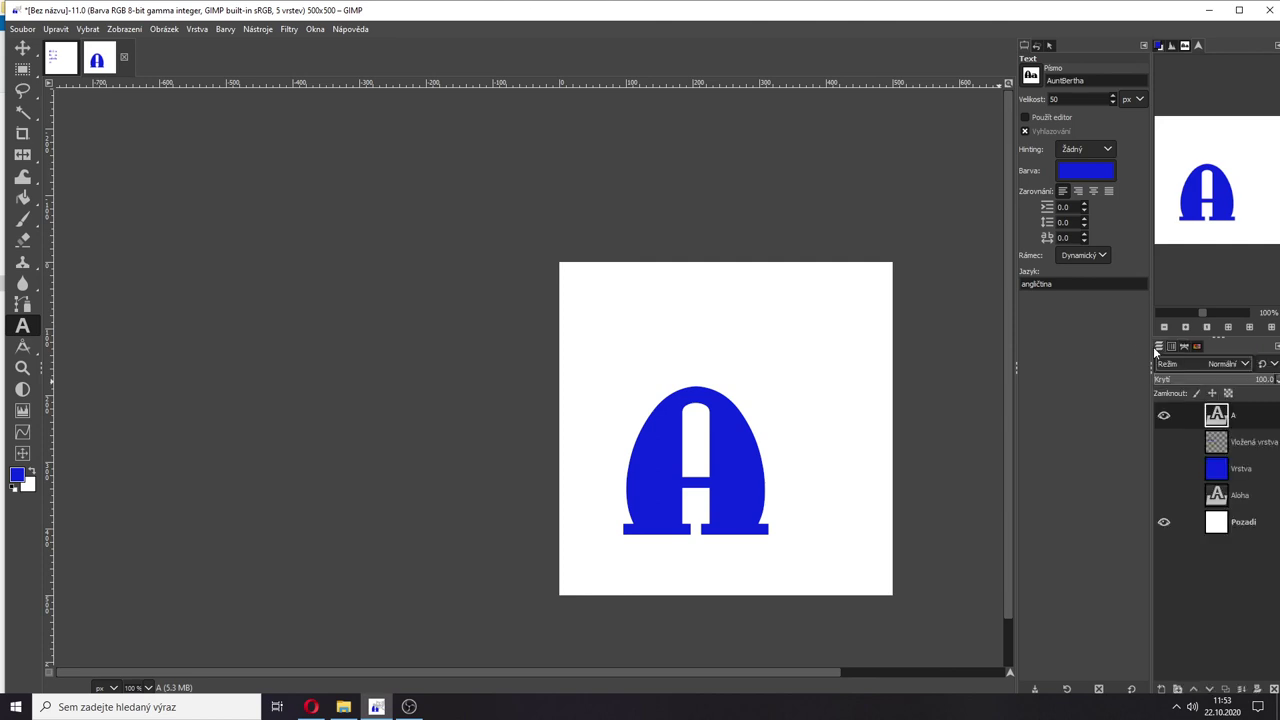
{"action": "right_click", "coordinate": [1236, 415]}
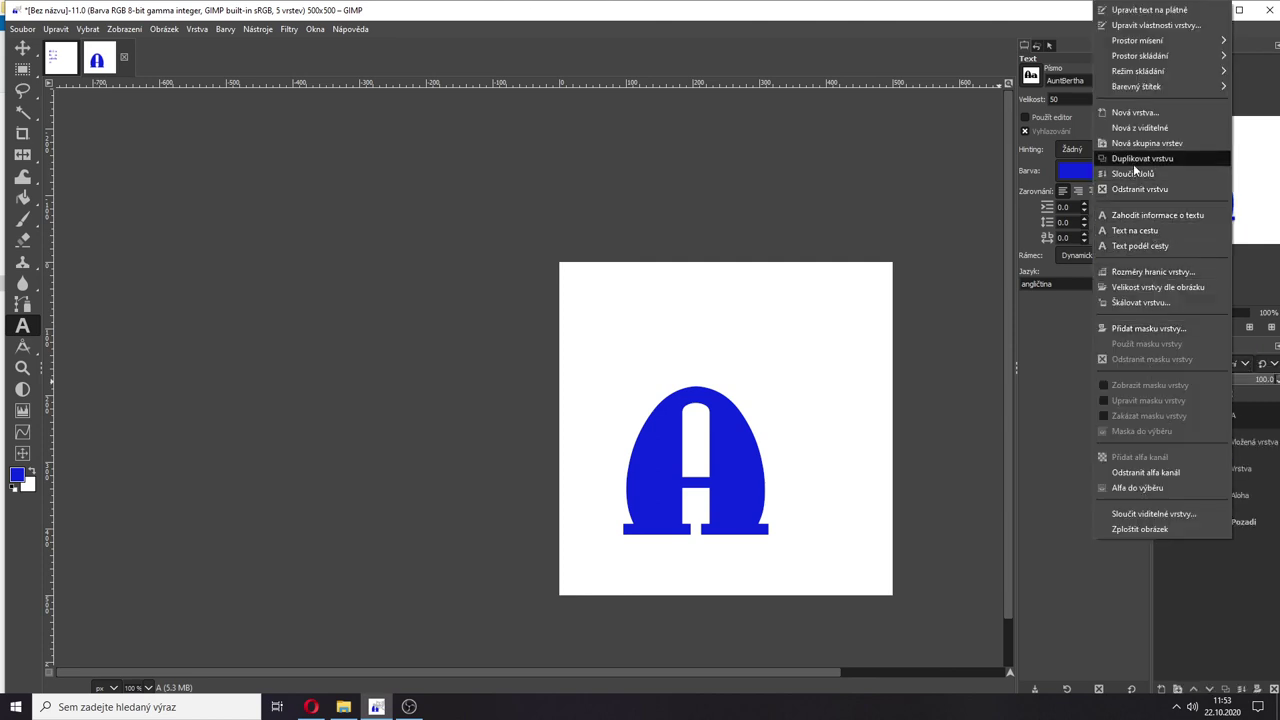
{"action": "left_click", "coordinate": [1127, 232]}
Step: Delete the "A" text layer and make the letter's path visible
{"action": "left_click", "coordinate": [1184, 346]}
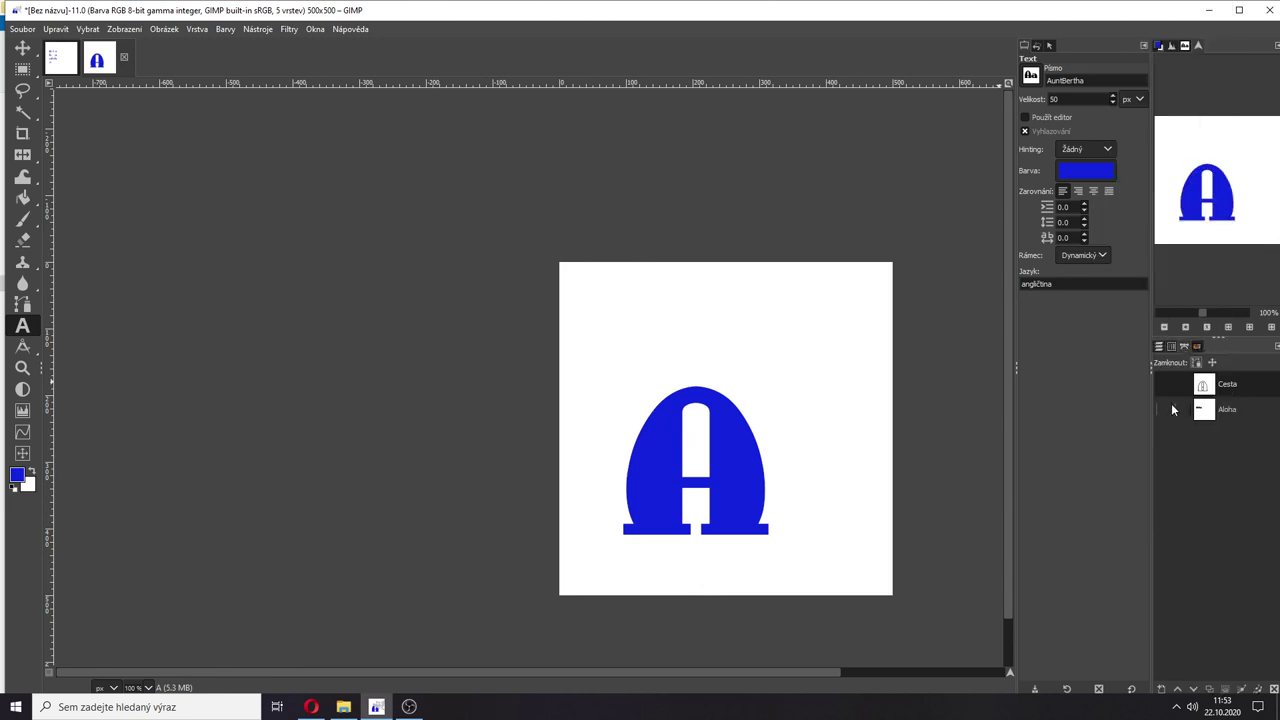
{"action": "left_click", "coordinate": [1159, 346]}
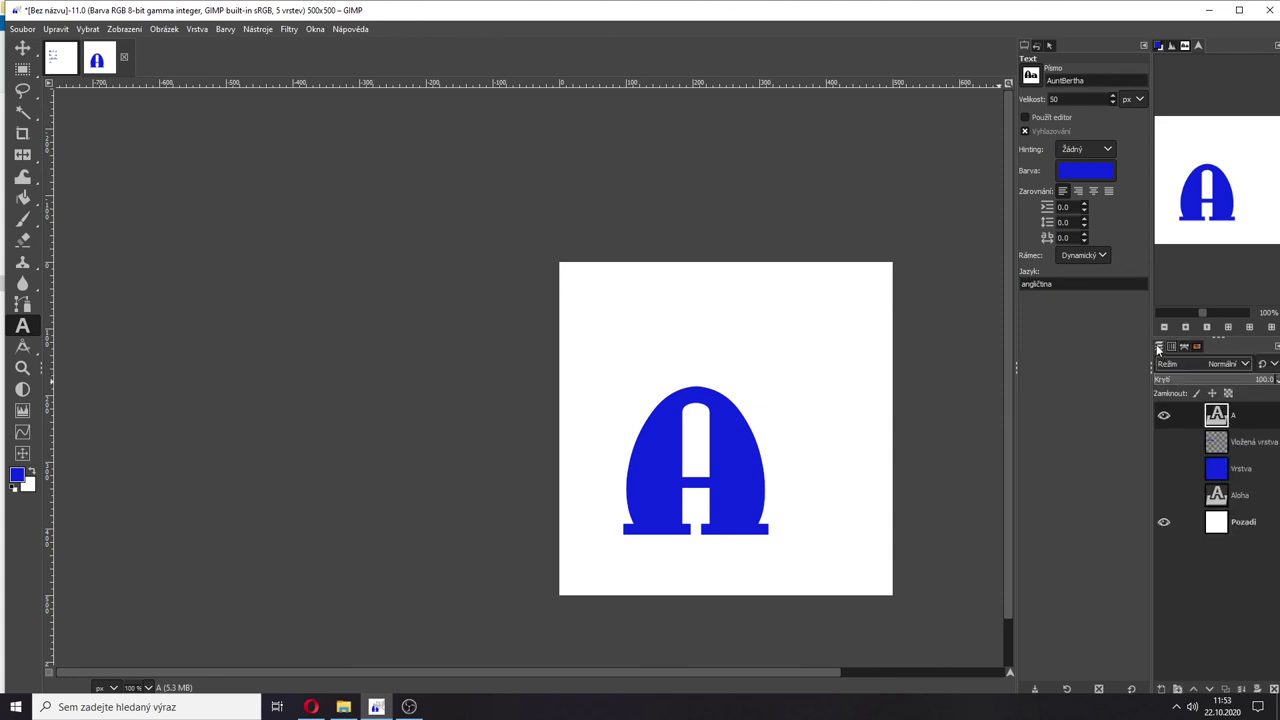
{"action": "left_click", "coordinate": [1273, 690]}
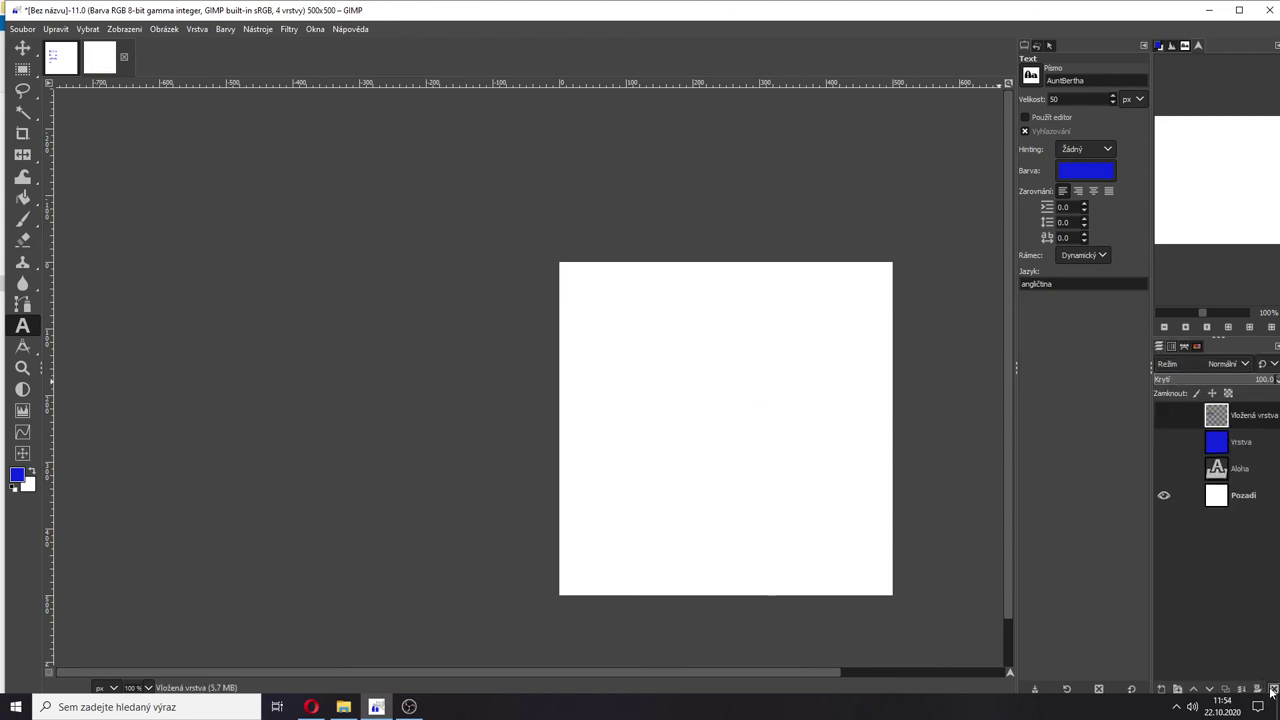
{"action": "left_click", "coordinate": [1184, 346]}
{"action": "left_click", "coordinate": [1164, 384]}
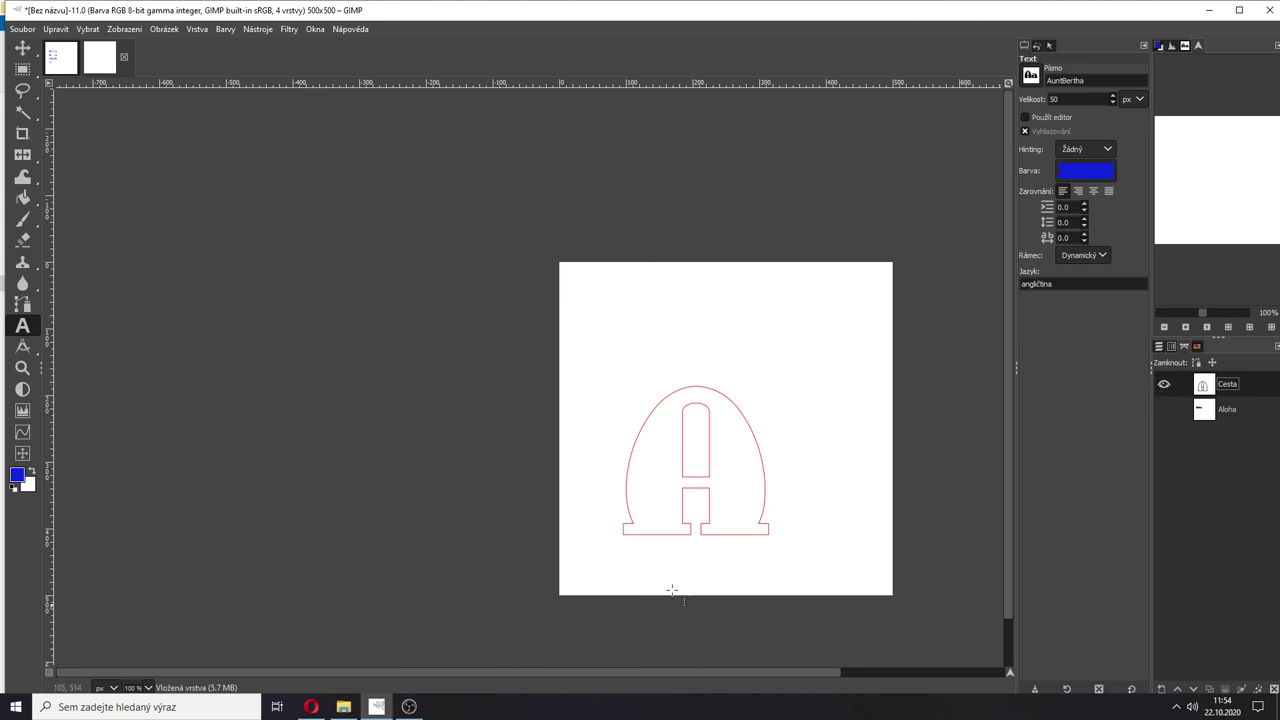
Step: Edit the letter "A" path by pulling its upper-left and upper-right curve nodes outward to square off the top
{"action": "right_click", "coordinate": [1210, 388]}
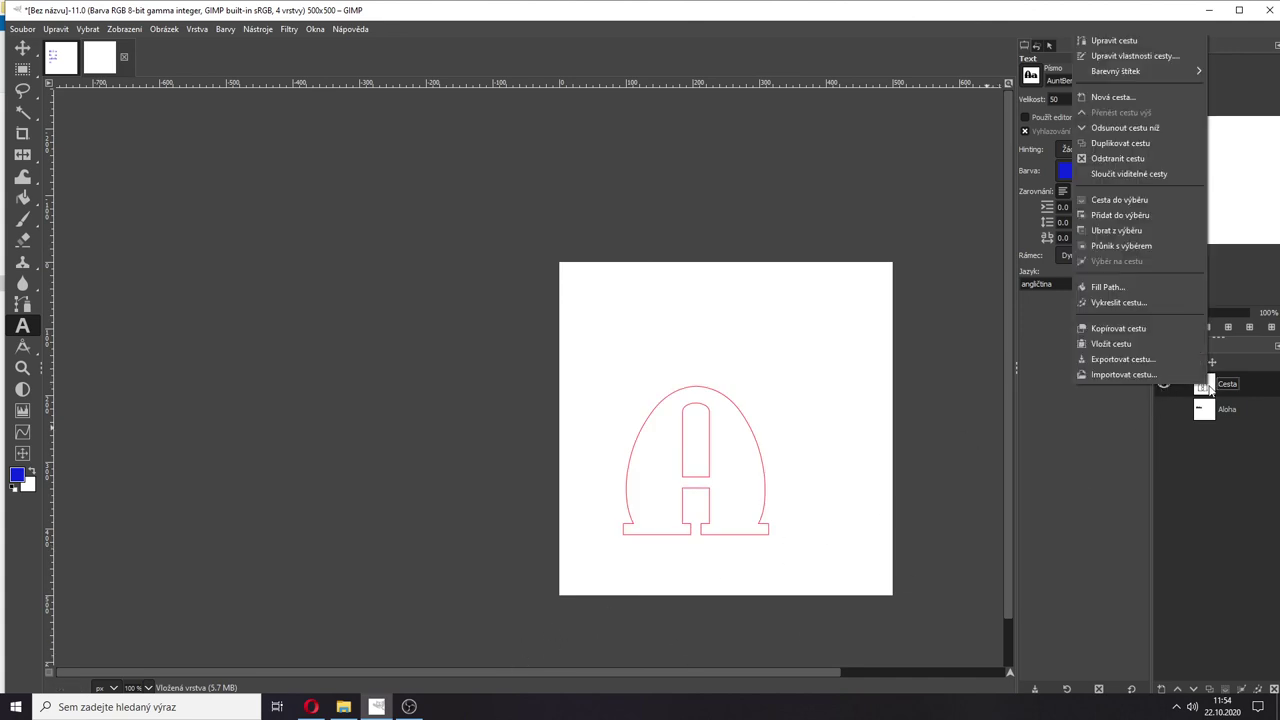
{"action": "left_click", "coordinate": [1112, 42]}
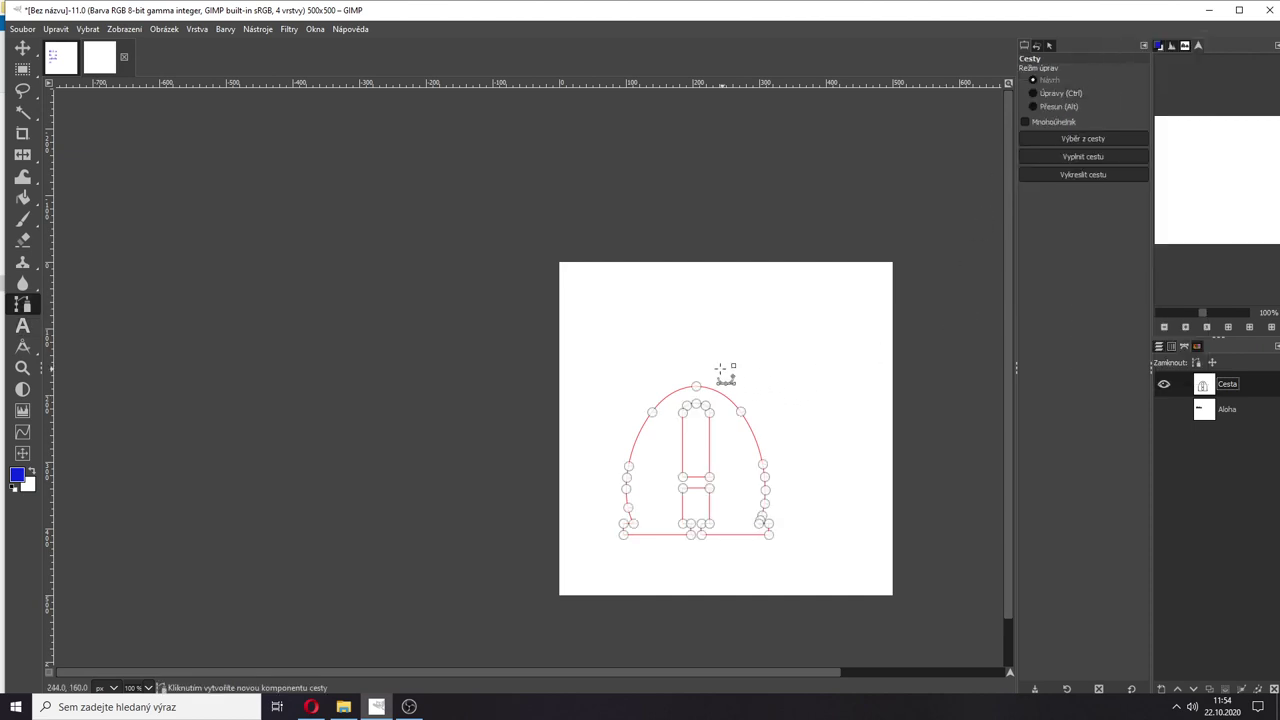
{"action": "right_click", "coordinate": [1212, 388]}
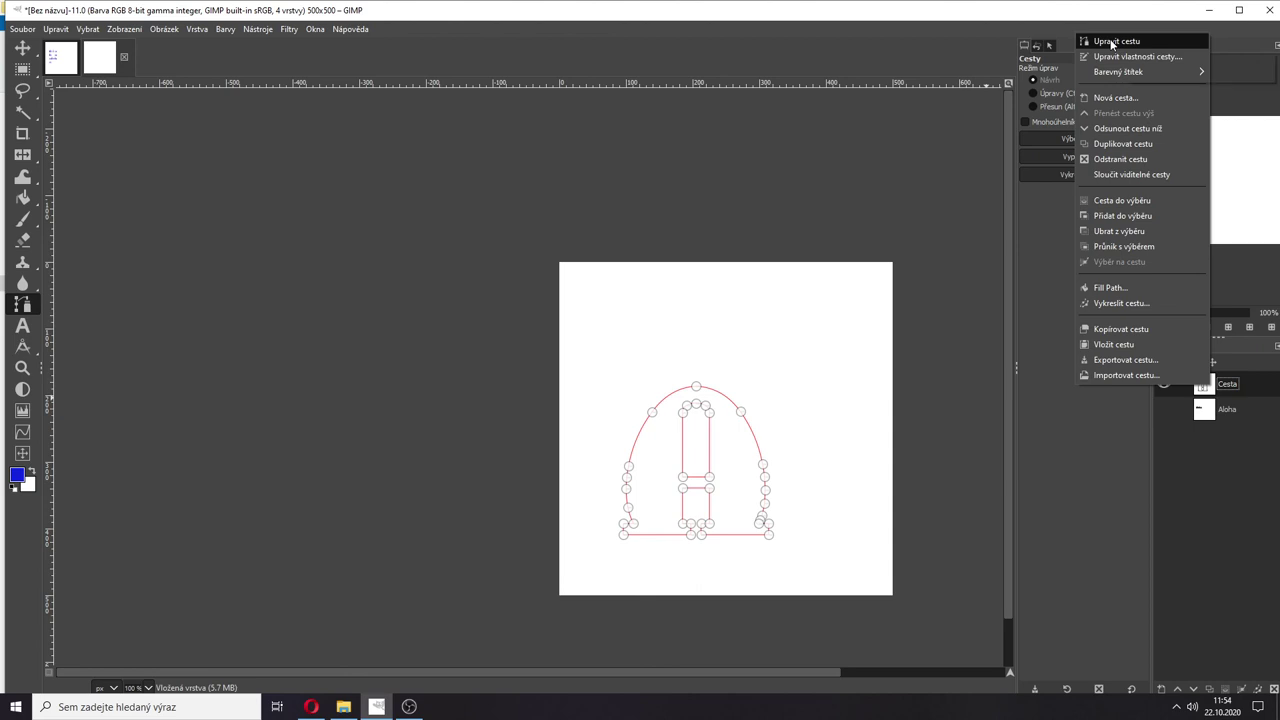
{"action": "left_click", "coordinate": [697, 389]}
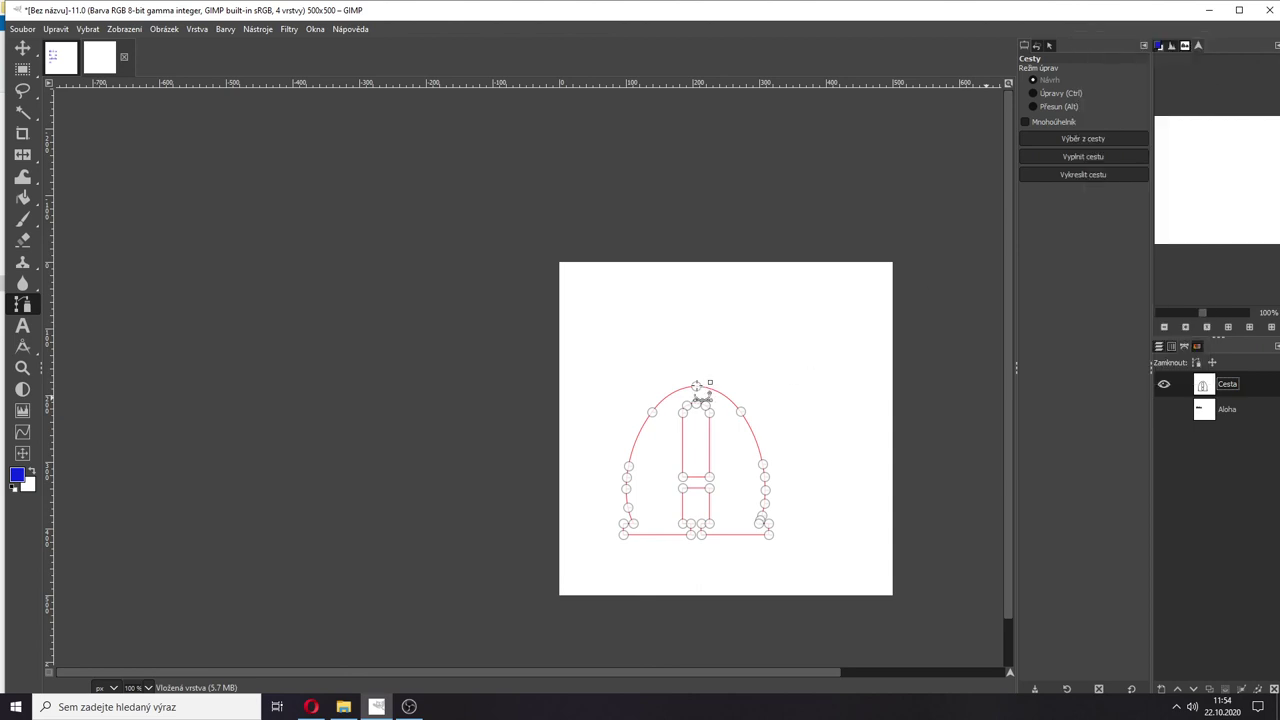
{"action": "left_click_drag", "start_coordinate": [697, 389], "coordinate": [634, 392]}
{"action": "left_click", "coordinate": [655, 410]}
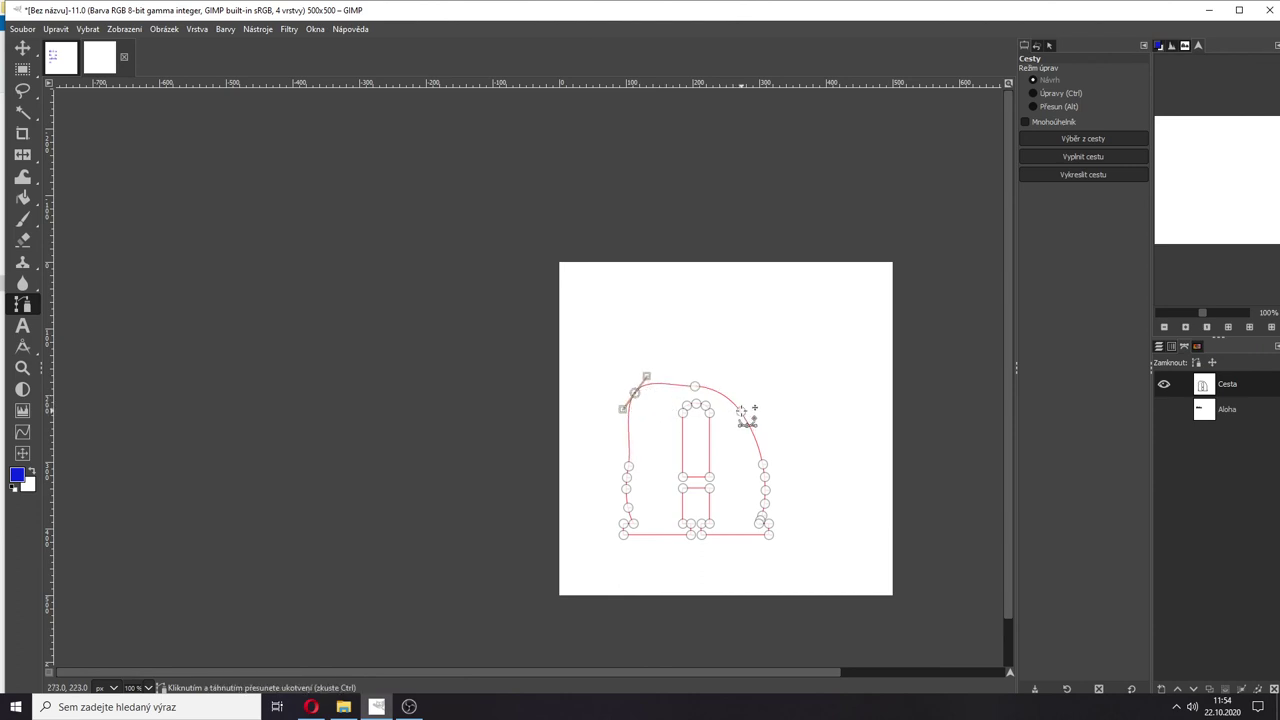
{"action": "left_click_drag", "start_coordinate": [733, 408], "coordinate": [761, 393]}
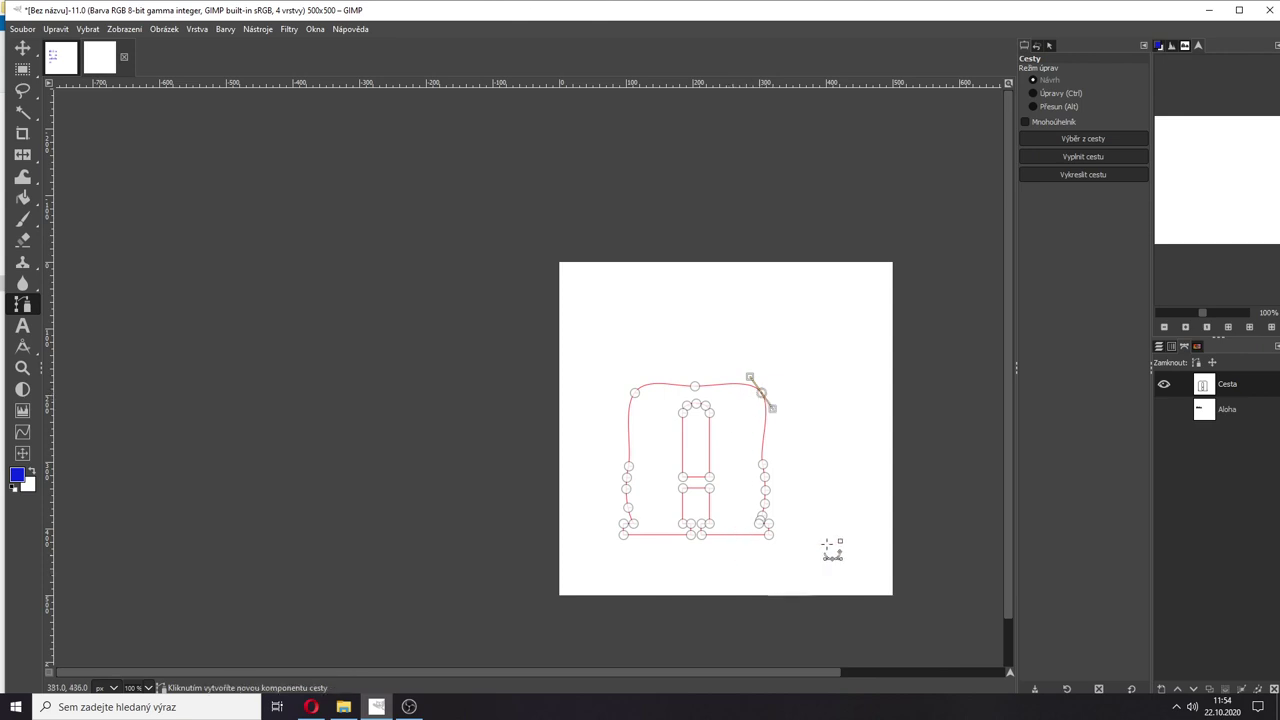
Step: Convert the reshaped letter path to a selection twice, activating the Move tool to hide the path nodes, and clear the selection each time
{"action": "key", "text": "shift+v"}
{"action": "left_click", "coordinate": [1213, 412]}
{"action": "left_click", "coordinate": [1205, 381]}
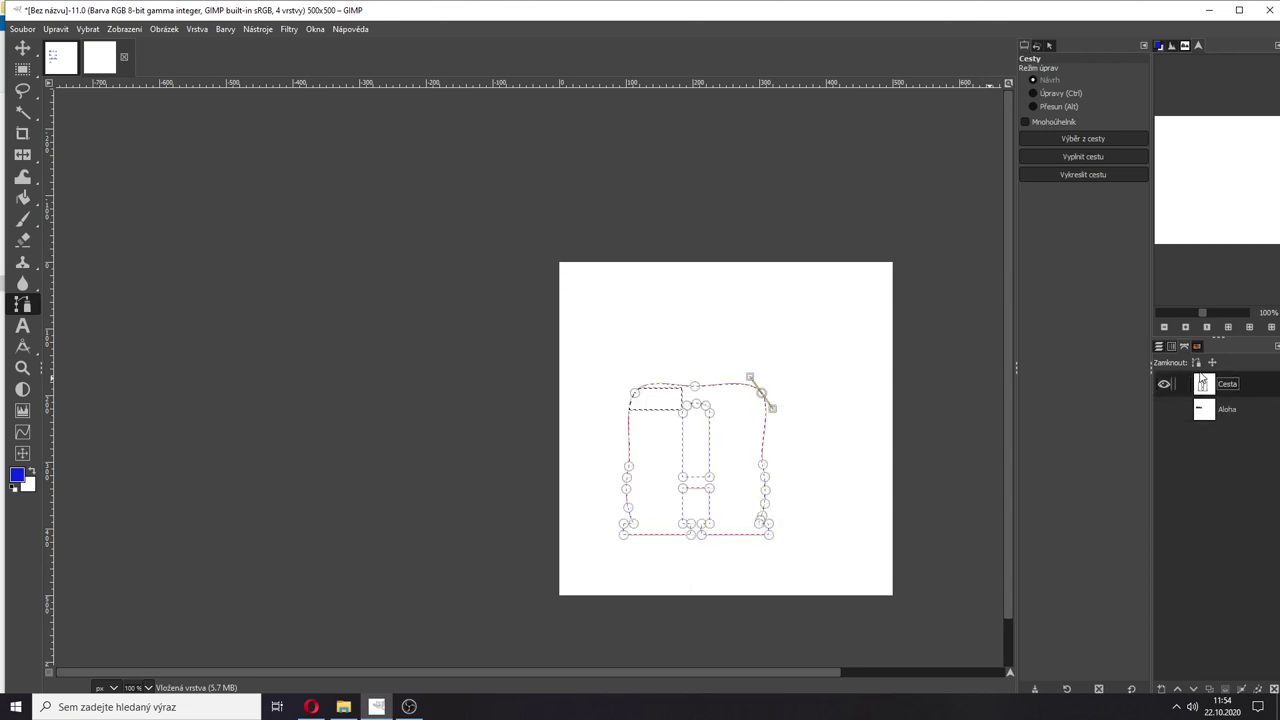
{"action": "left_click", "coordinate": [27, 55]}
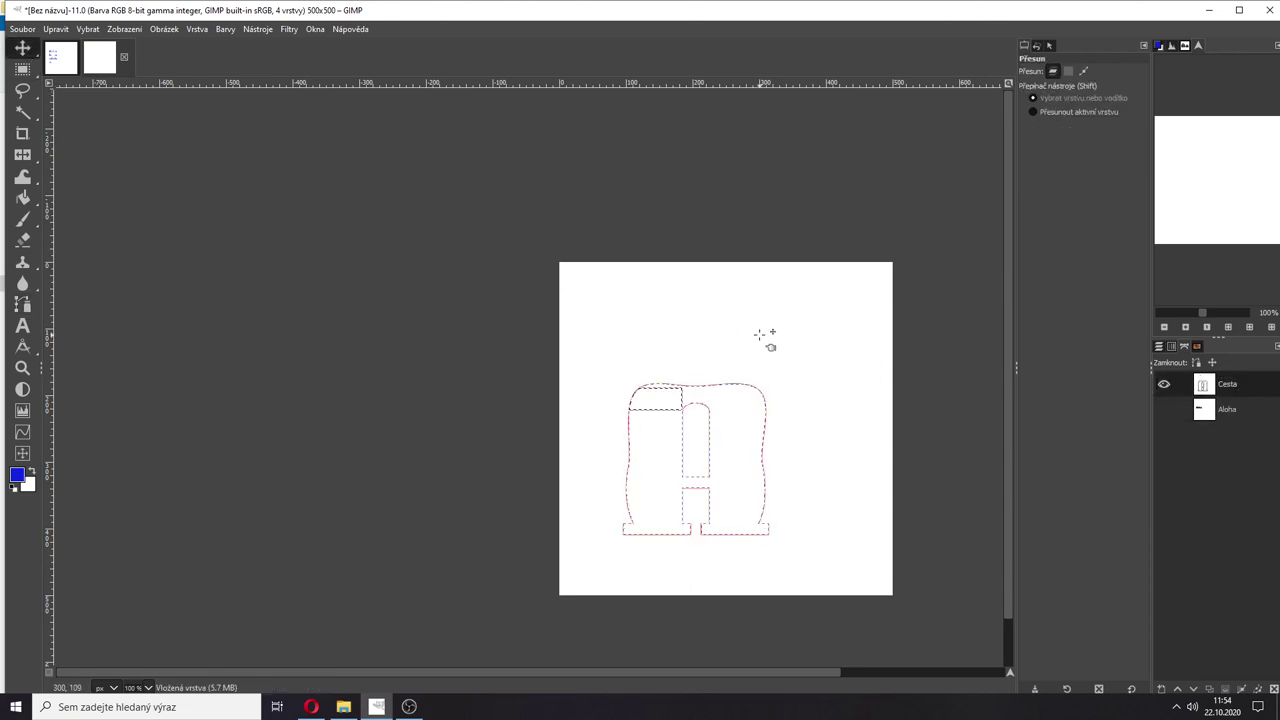
{"action": "key", "text": "ctrl+shift+a"}
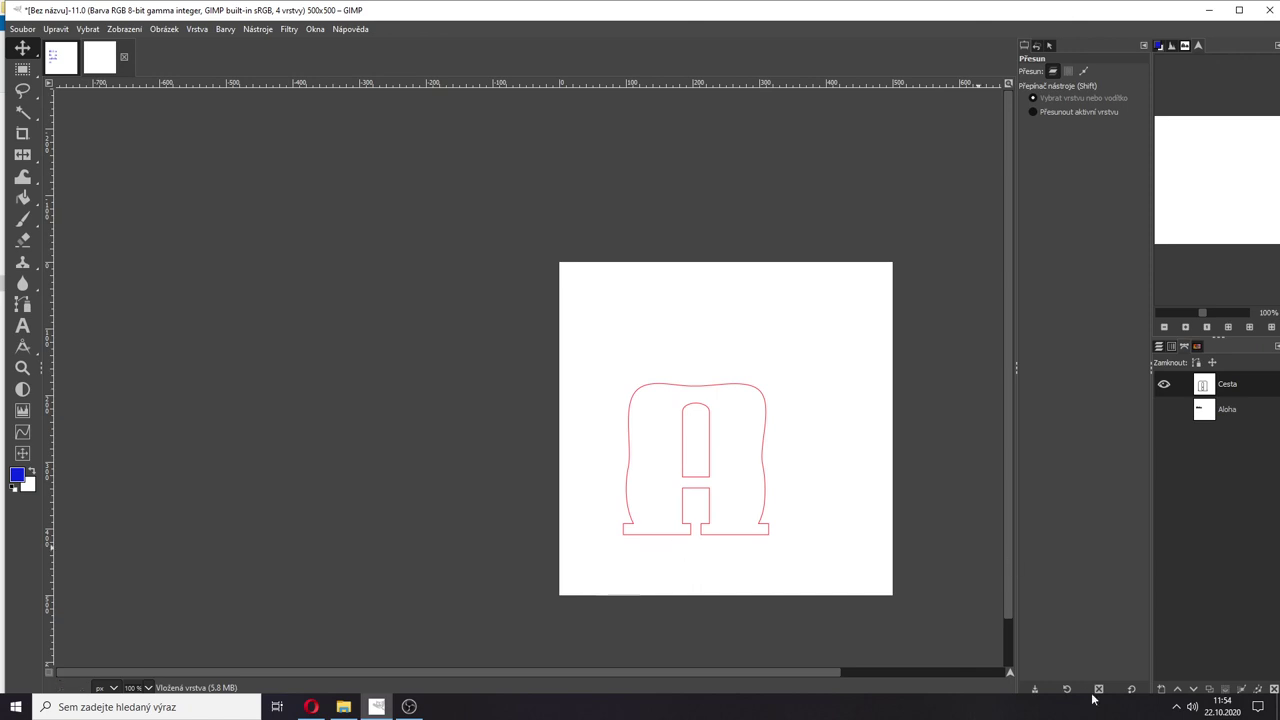
{"action": "left_click", "coordinate": [1225, 690]}
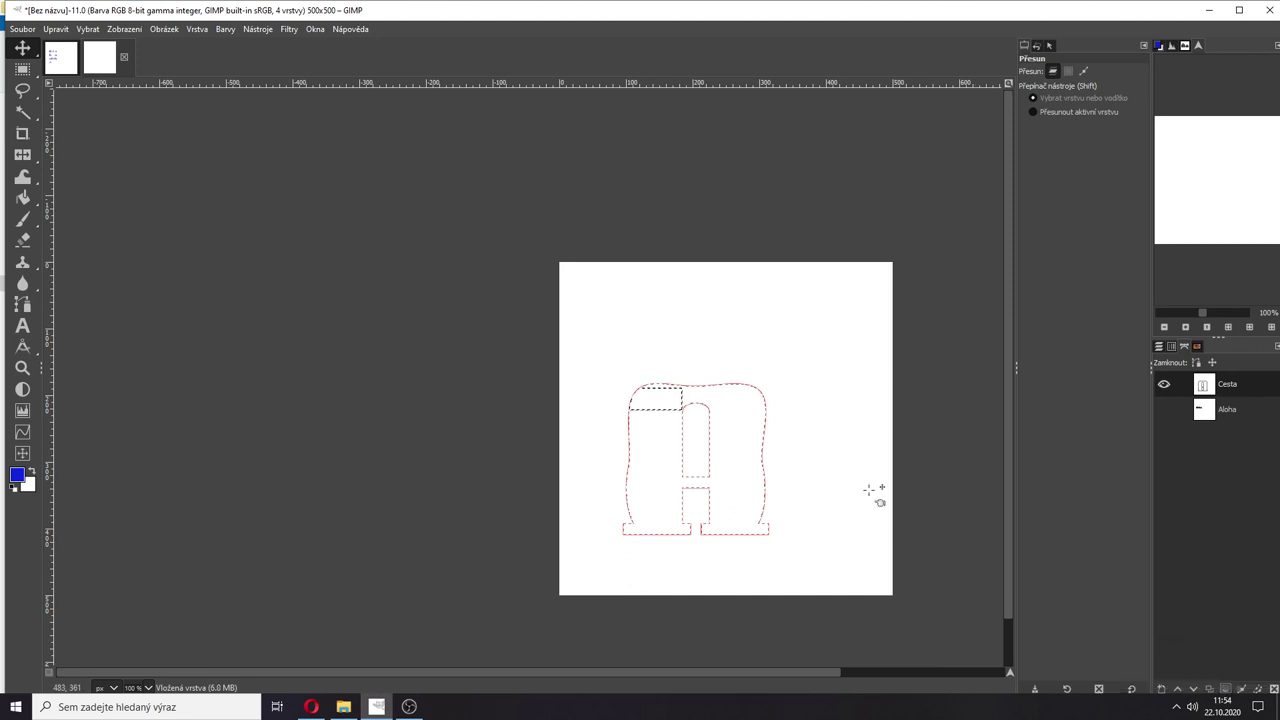
{"action": "key", "text": "ctrl+shift+a"}
Step: Make the "Aloha" path active and display the image's layer list
{"action": "left_click", "coordinate": [1228, 410]}
{"action": "left_click", "coordinate": [1159, 347]}
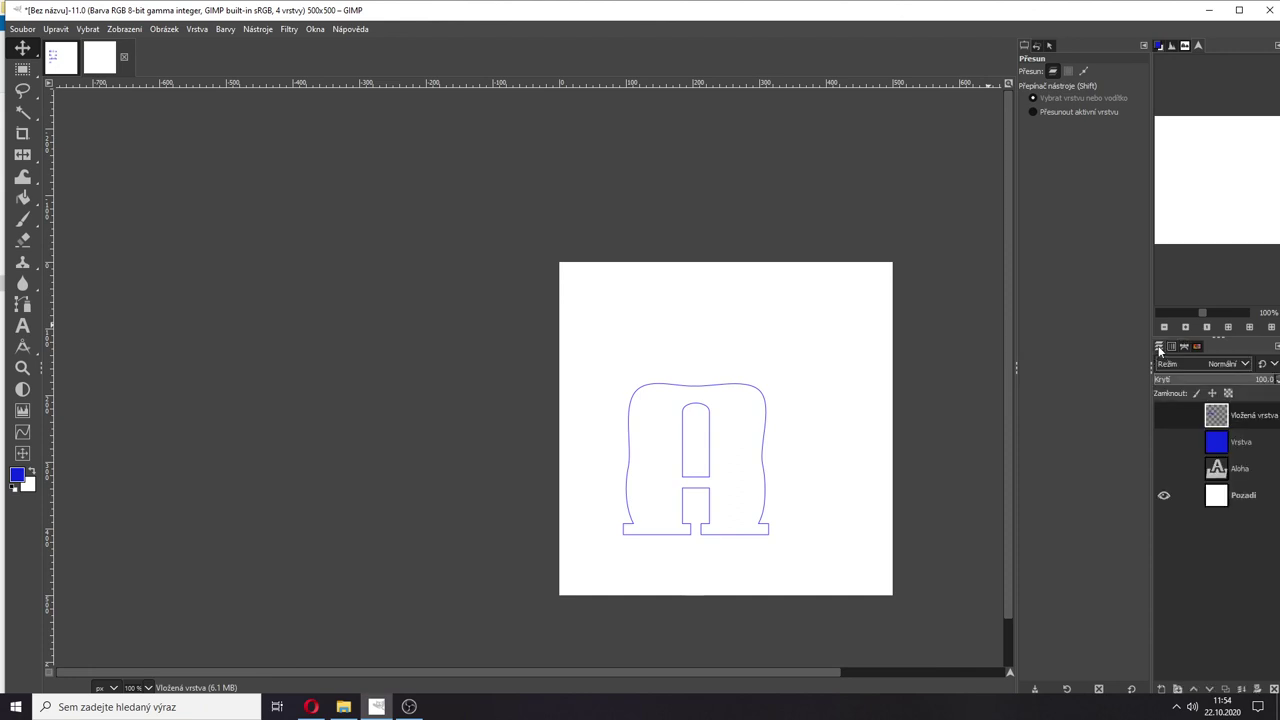